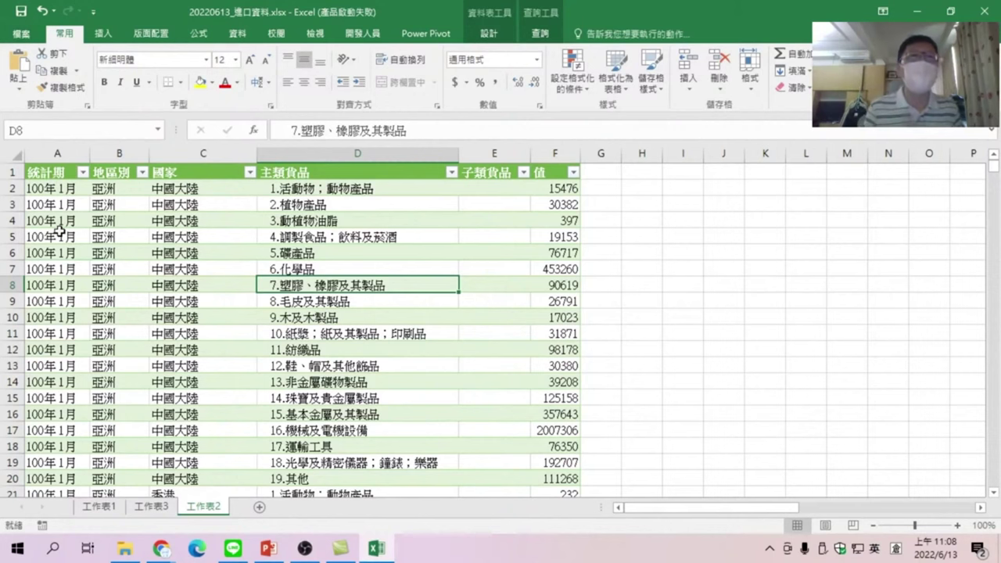
Add a 'year' header in G1 beside the table and enter 100年 as the first year.
left_click_drag(57, 172, 555, 447)
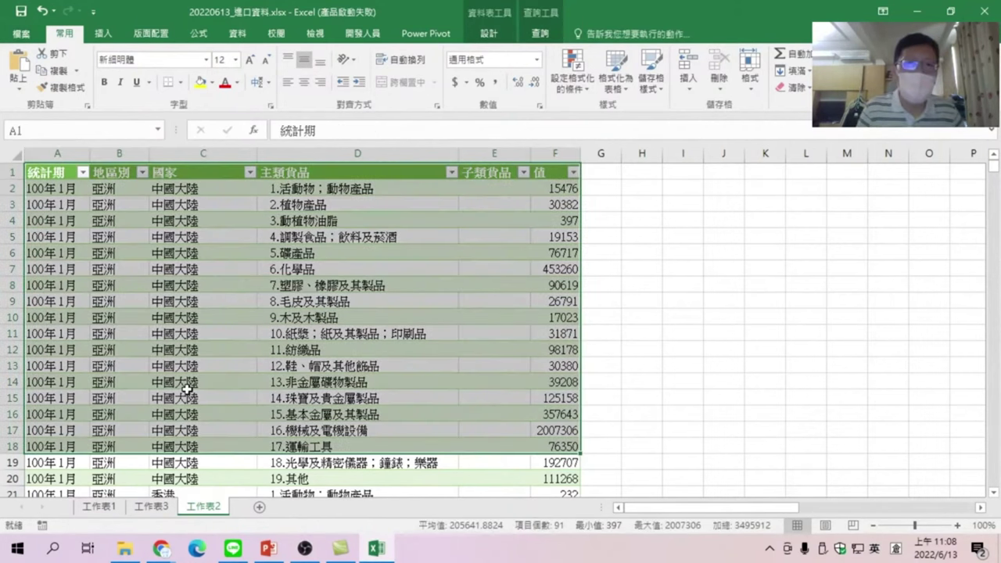
left_click(247, 322)
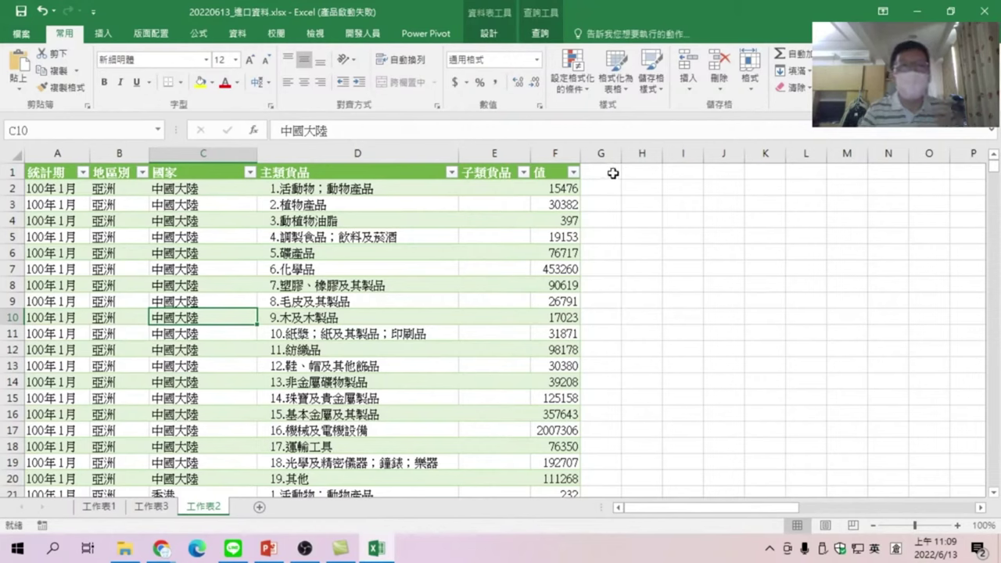
left_click(603, 168)
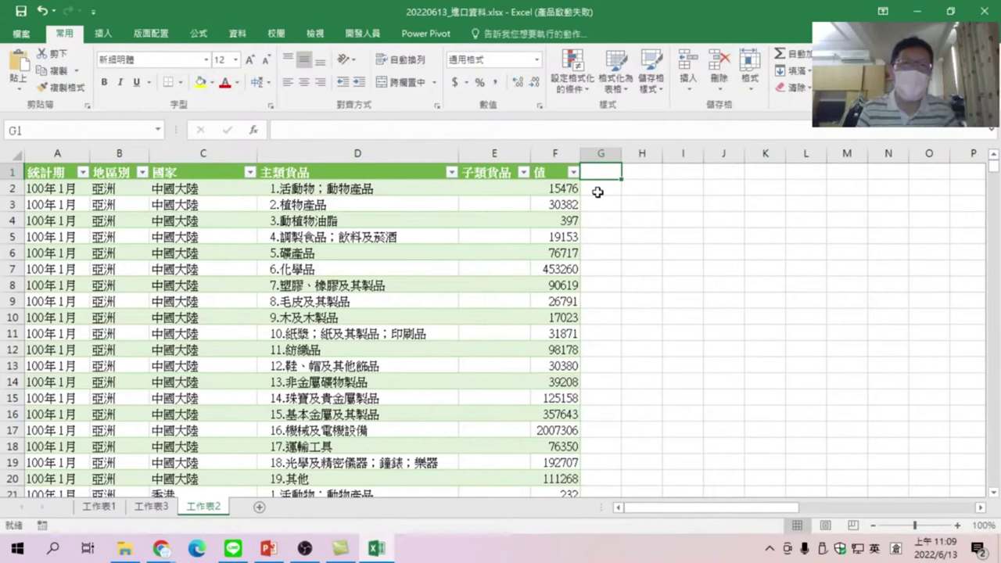
left_click(454, 285)
left_click(600, 170)
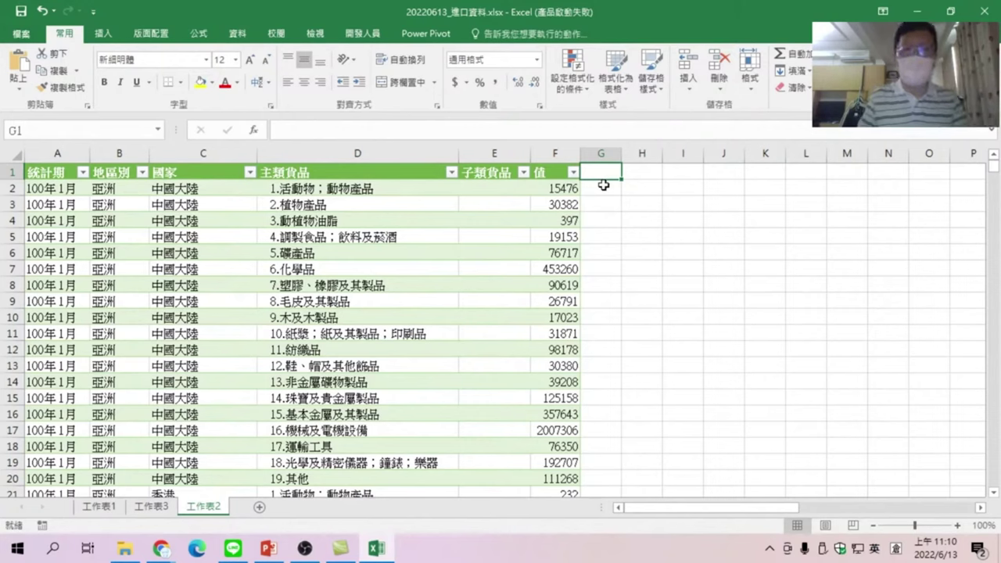
type("y")
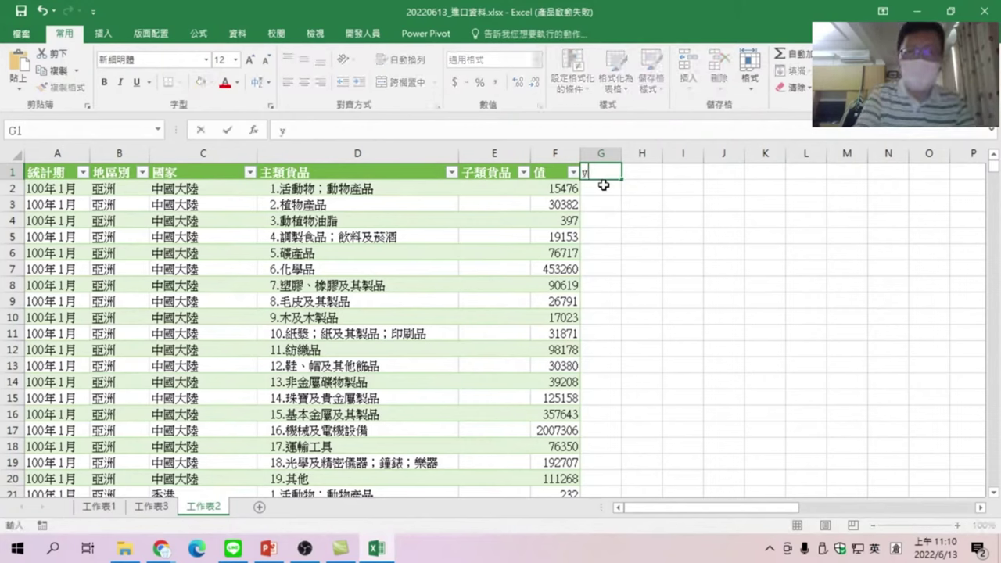
type("ear")
key("Return")
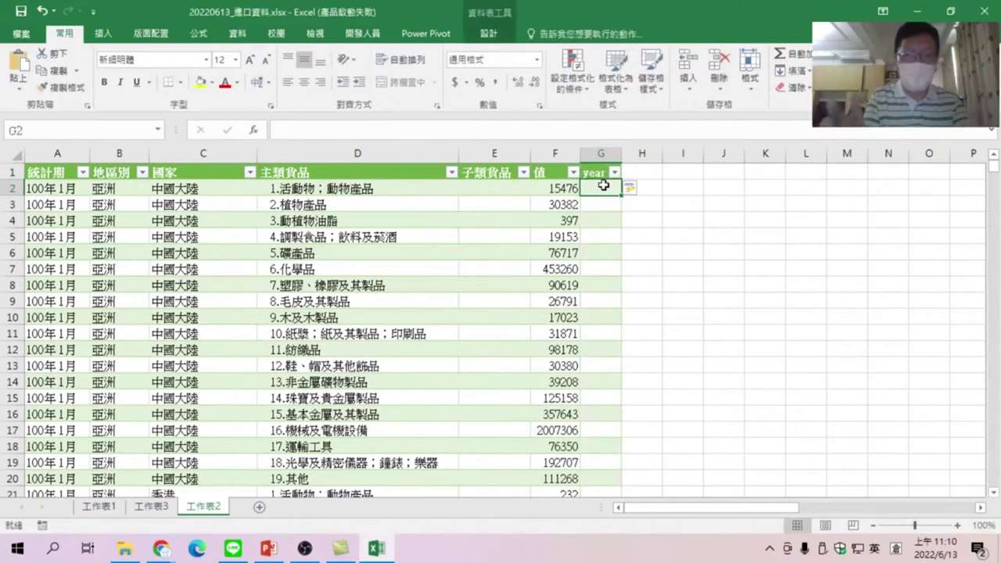
type("100")
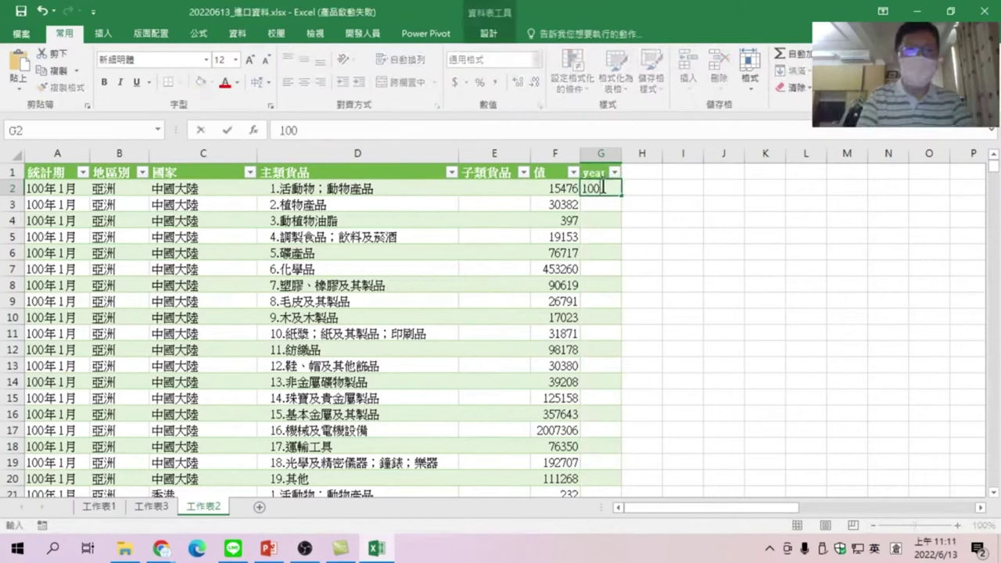
type("年")
key("Return")
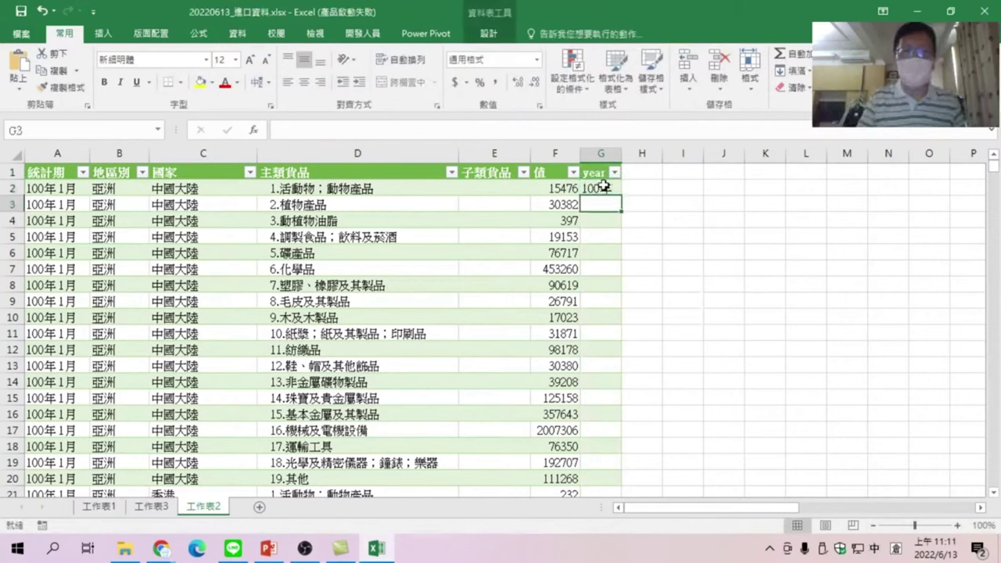
Flash Fill the year column from 100年 down to the table's last row.
left_click_drag(602, 189, 618, 560)
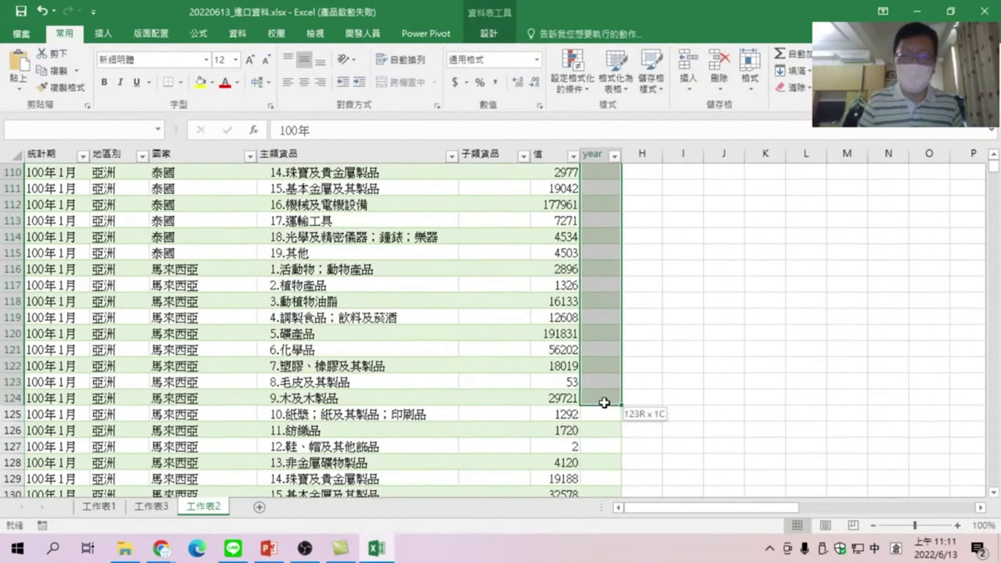
left_click_drag(617, 559, 601, 391)
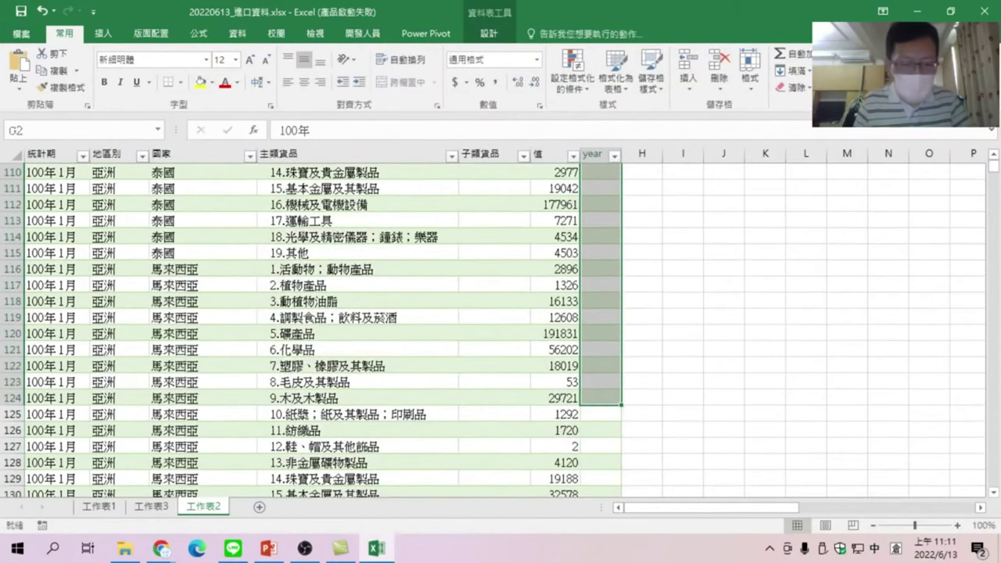
mouse_move(993, 167)
left_mouse_down()
mouse_move(968, 231)
mouse_move(994, 157)
left_mouse_up()
left_click(602, 193)
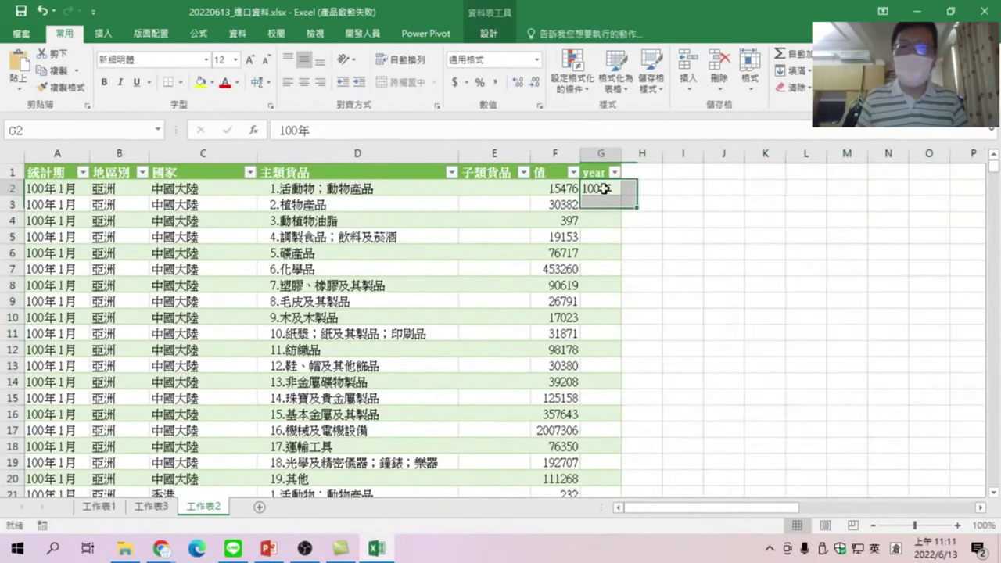
left_click_drag(994, 173, 994, 479)
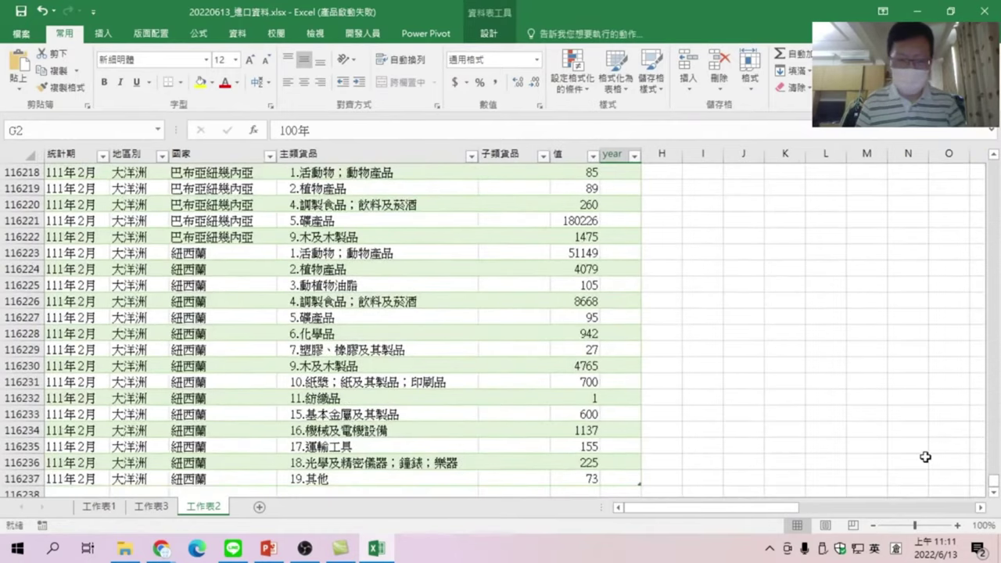
left_click_drag(639, 484, 638, 483)
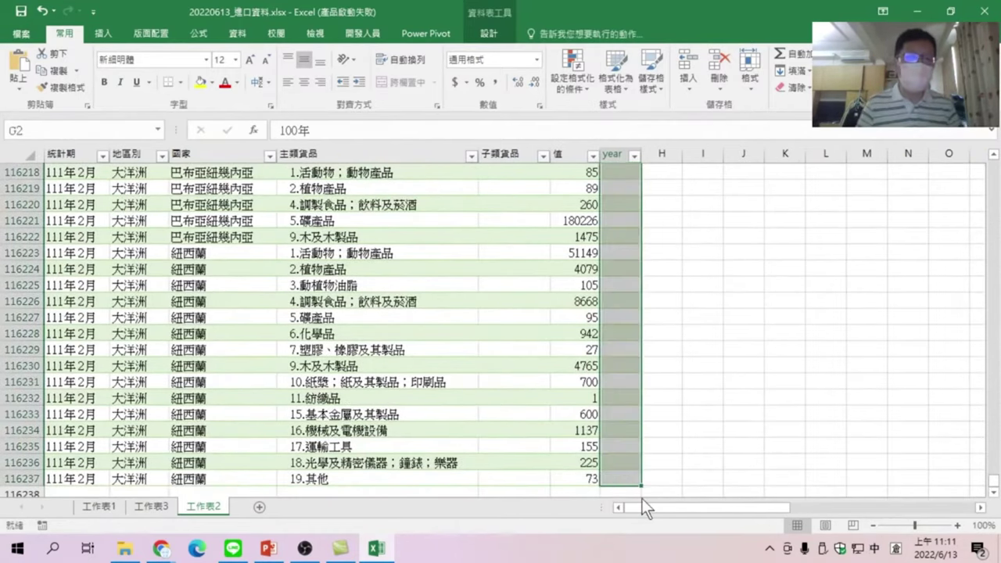
key("ctrl+e")
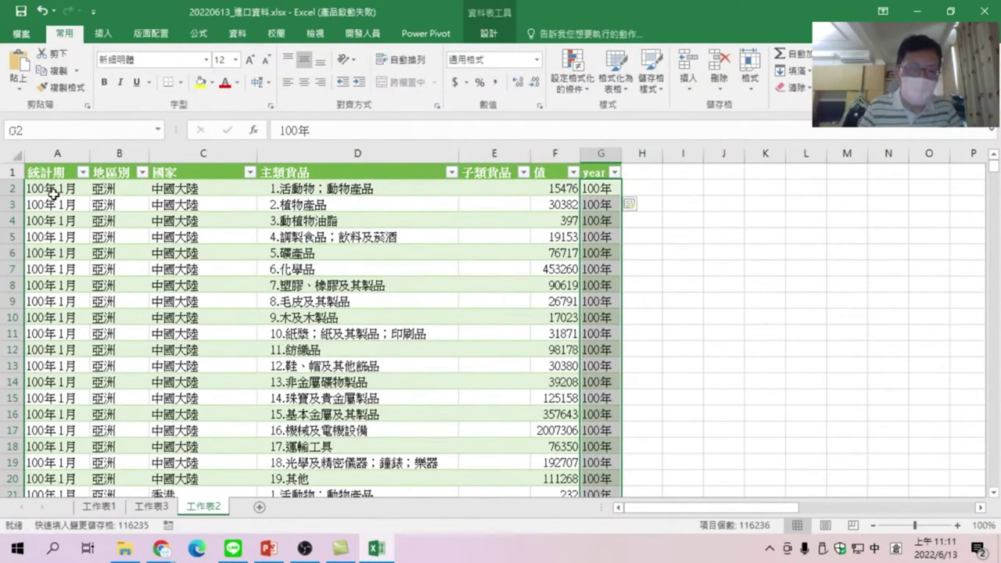
scroll(619, 367, "down", 5)
scroll(619, 367, "up", 5)
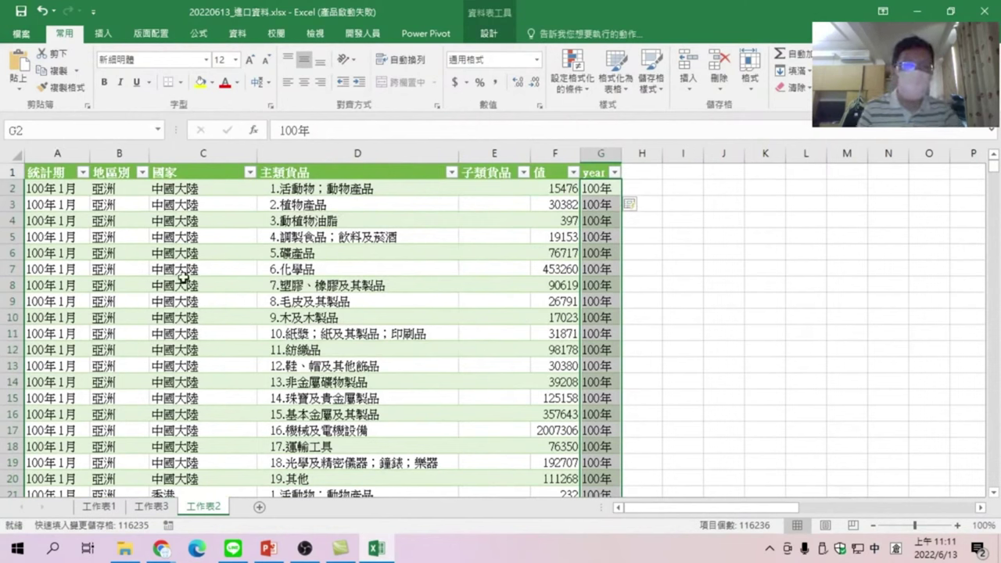
left_click(650, 171)
type("ㄧ")
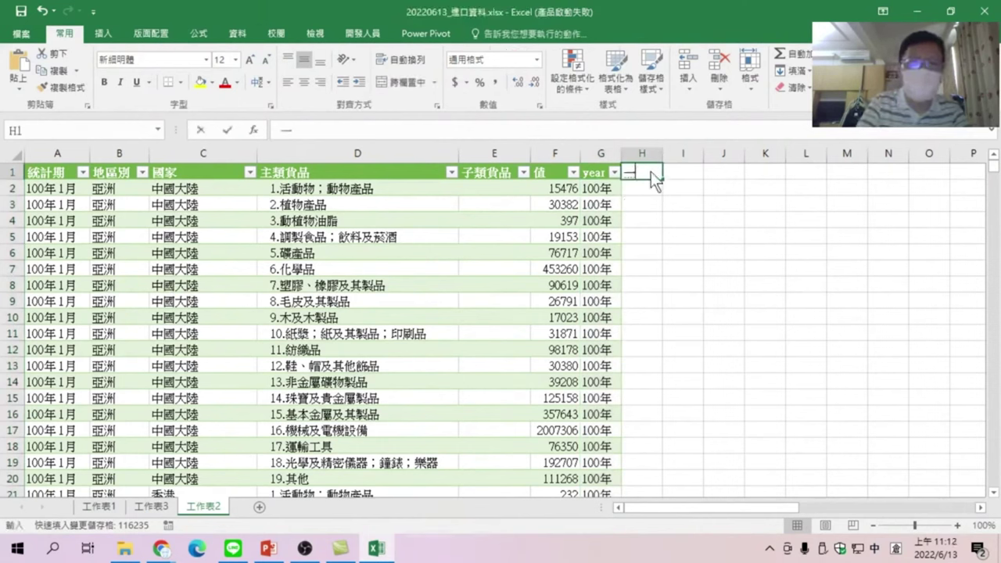
Add a 'month' header and enter 1月 as the first month value.
type("m")
key("Escape")
key("shift")
type("mon")
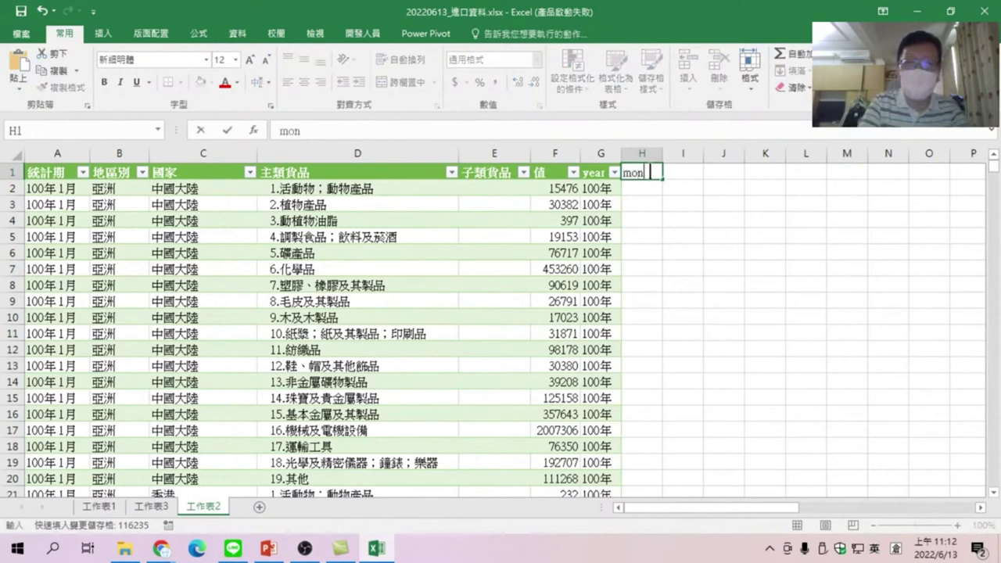
type("th")
key("Return")
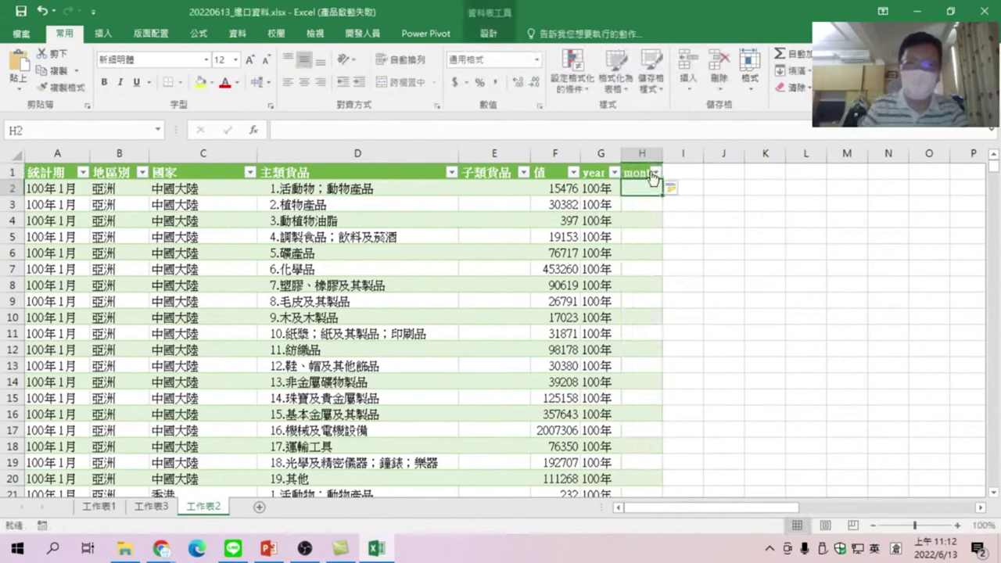
type("1")
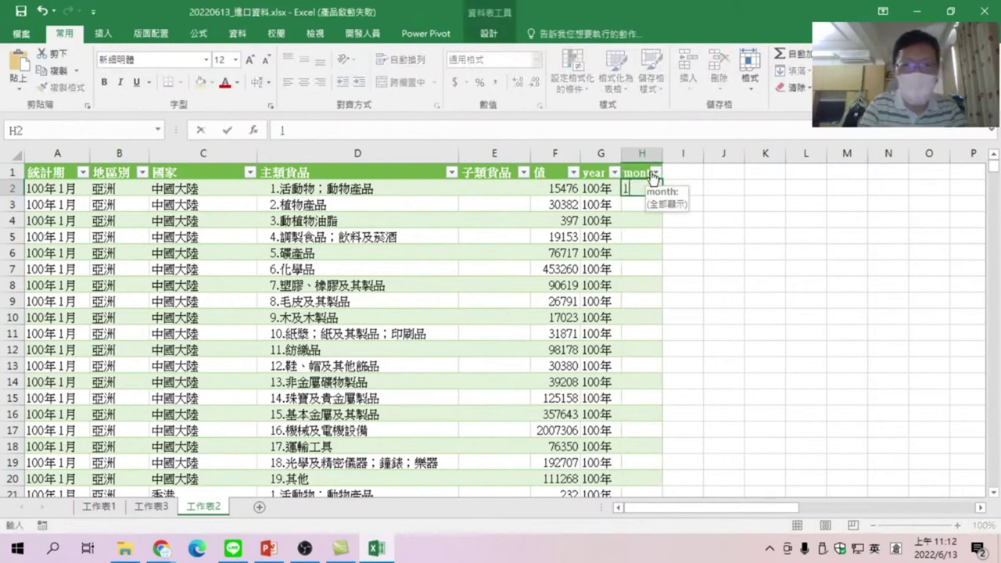
type("月")
key("Return")
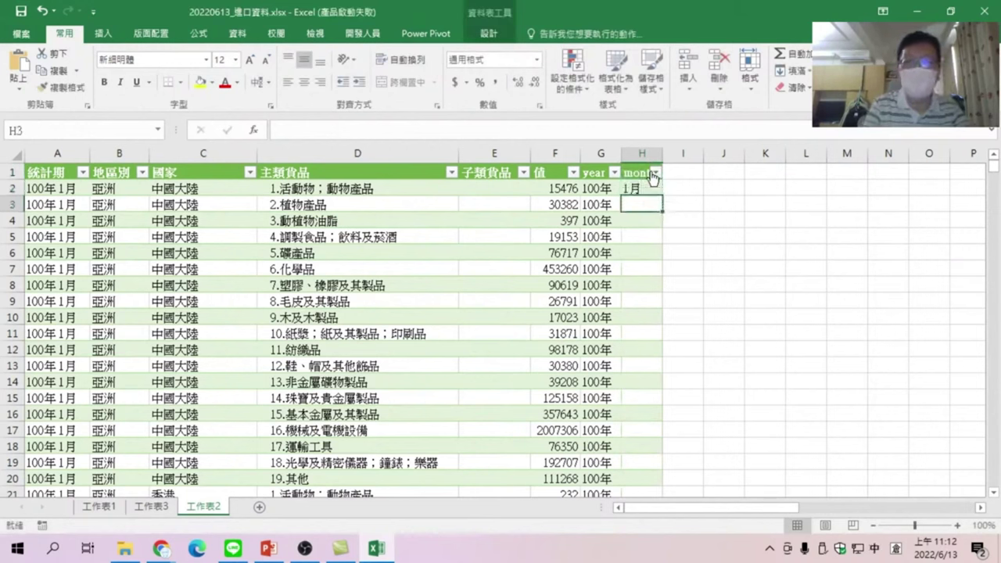
Flash Fill the month column down to the last row.
left_click(653, 188)
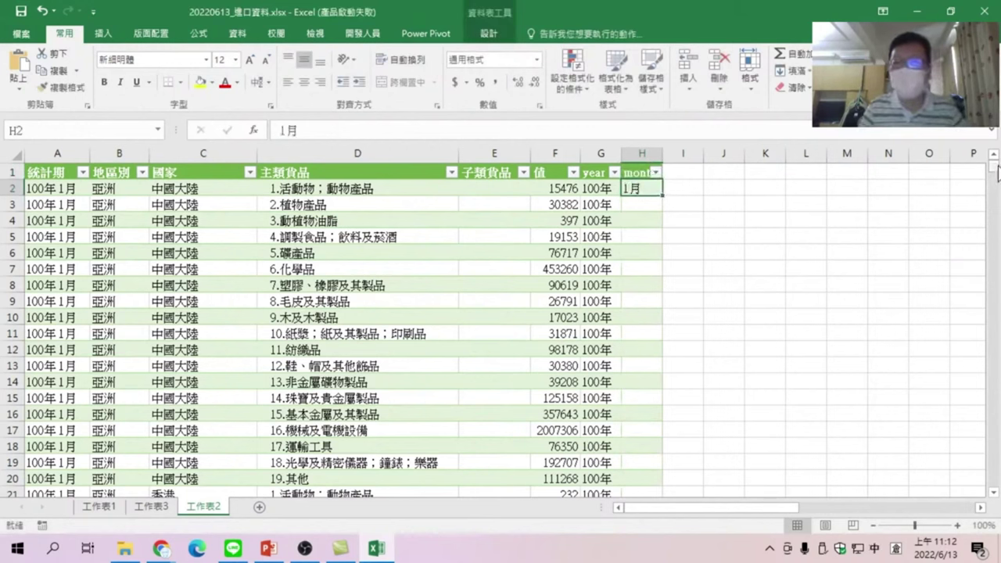
left_click_drag(994, 166, 995, 504)
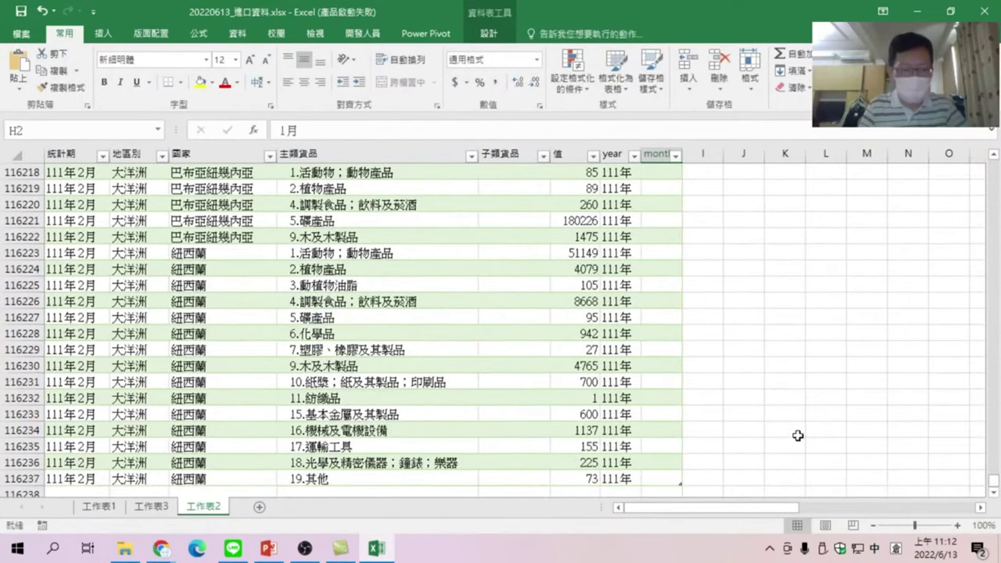
left_click(661, 479, "shift")
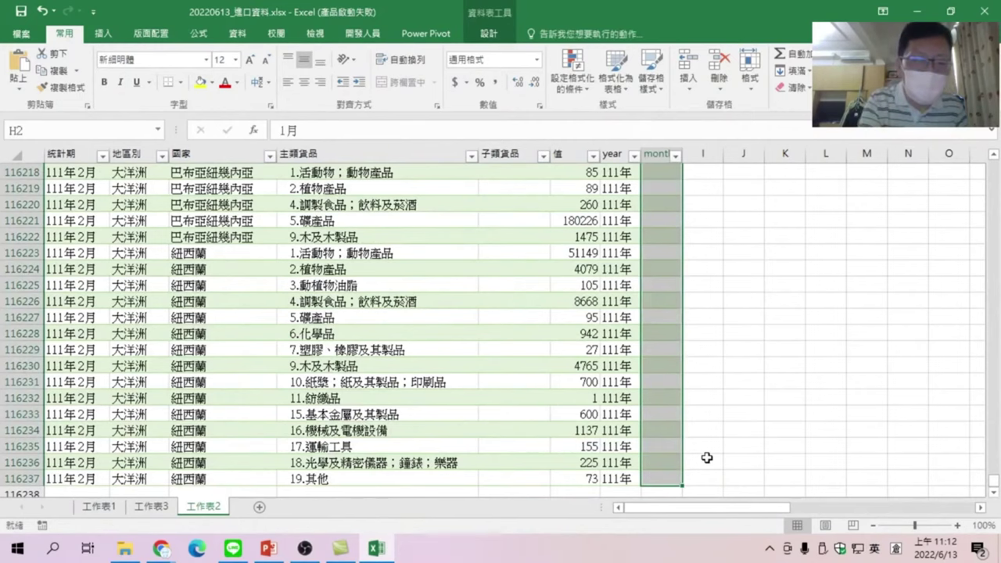
key("ctrl+e")
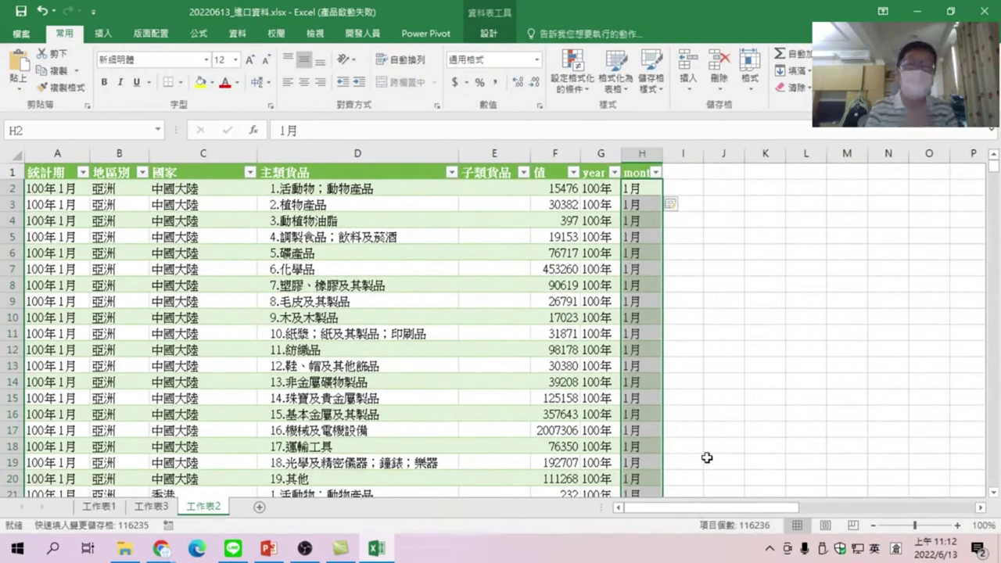
left_click(808, 73)
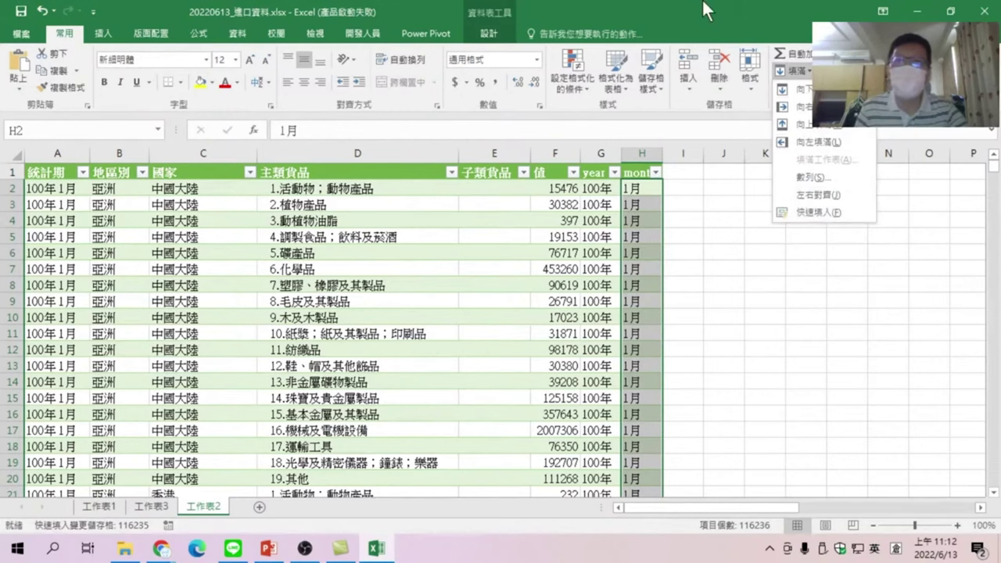
left_click(824, 214)
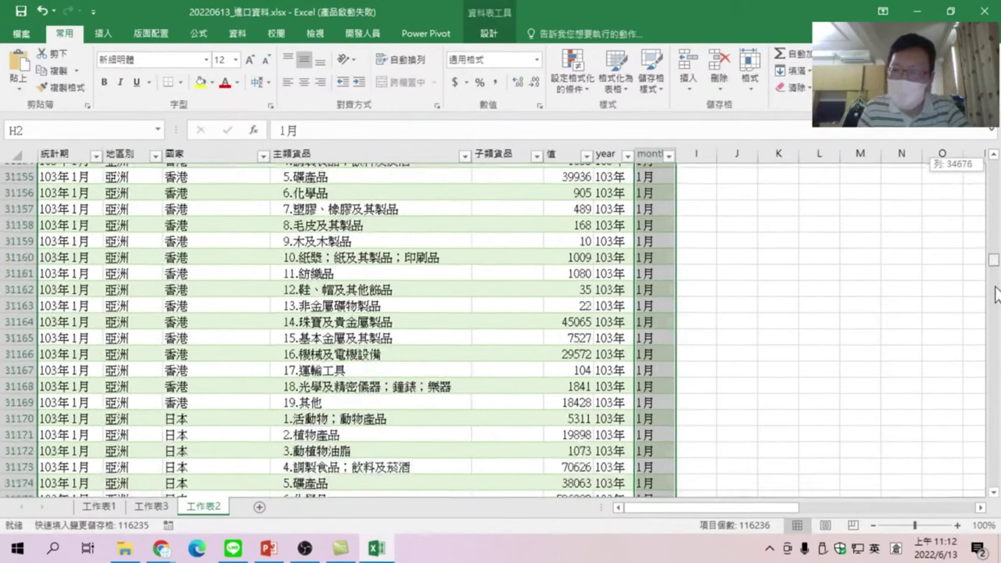
Scroll through the filled month column and return to the top to check row 2.
left_click_drag(995, 227, 993, 288)
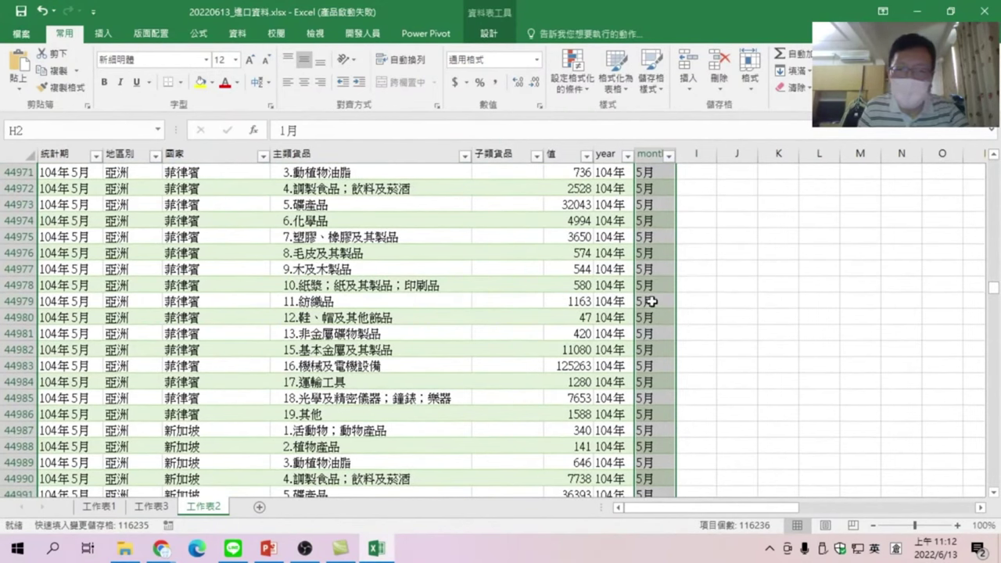
scroll(79, 322, "down", 2)
scroll(71, 384, "down", 9)
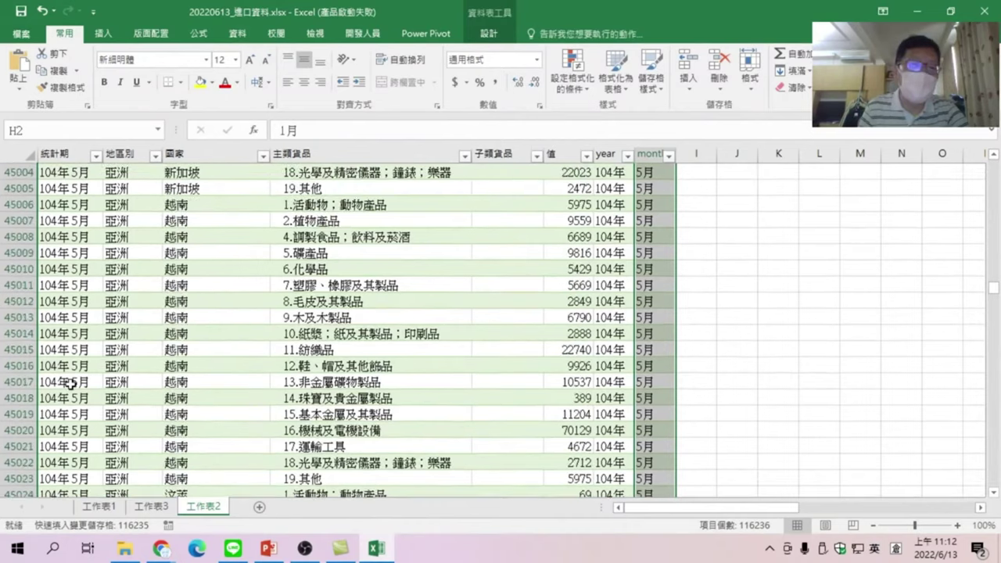
scroll(69, 423, "down", 9)
scroll(68, 422, "down", 3)
scroll(70, 430, "down", 1)
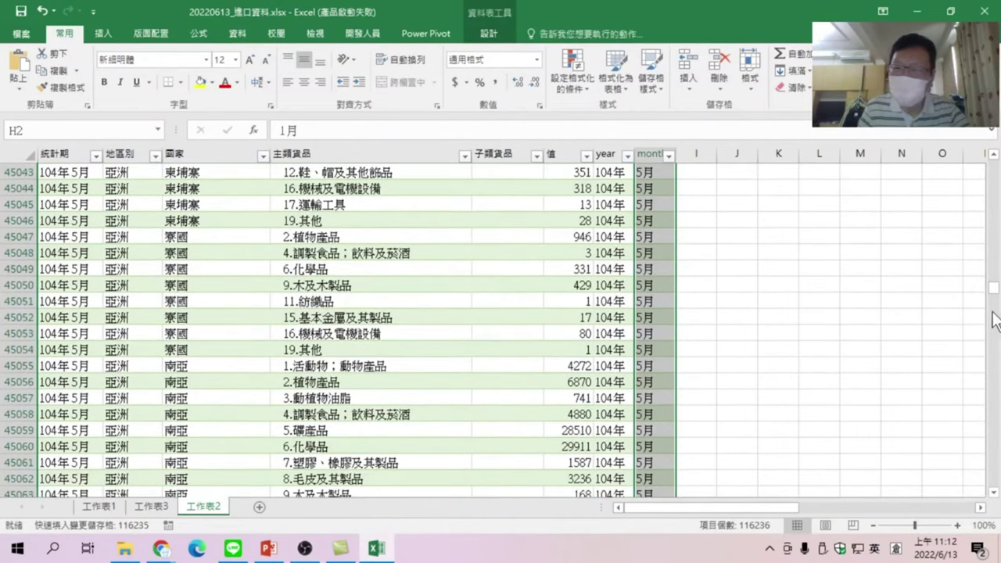
left_click_drag(994, 288, 993, 334)
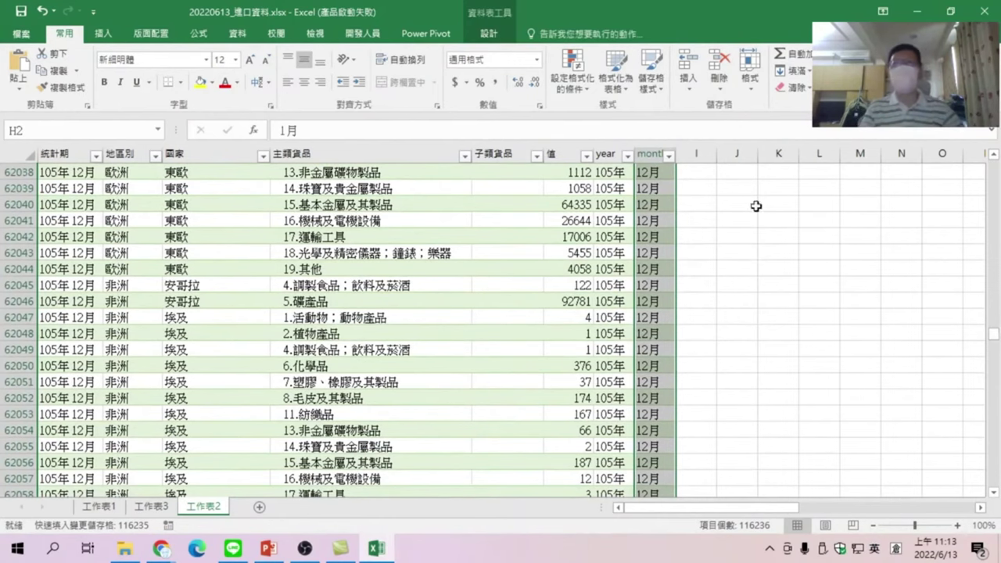
left_click_drag(994, 334, 994, 164)
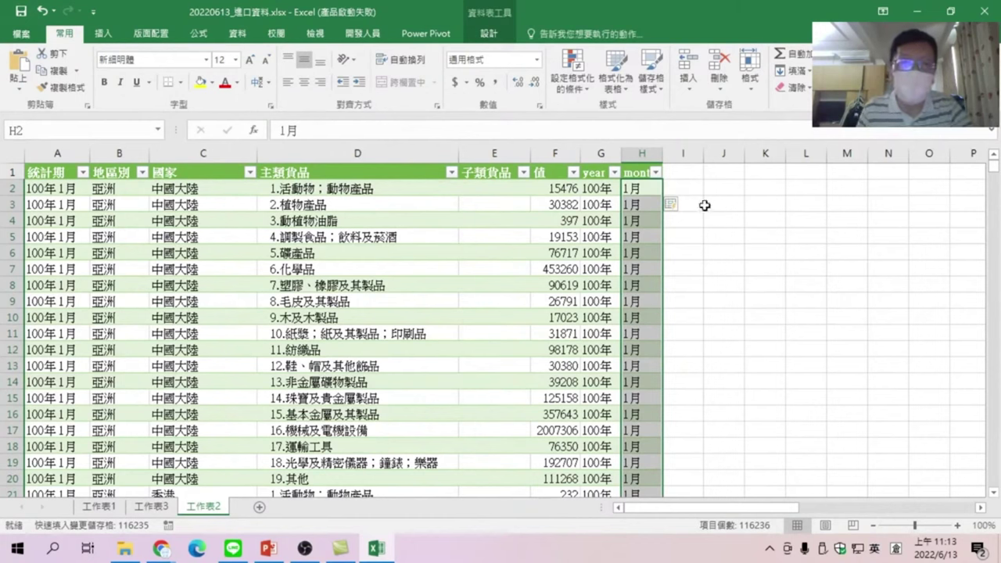
Insert a PivotTable from the 進口 table on a new worksheet.
left_click(636, 190)
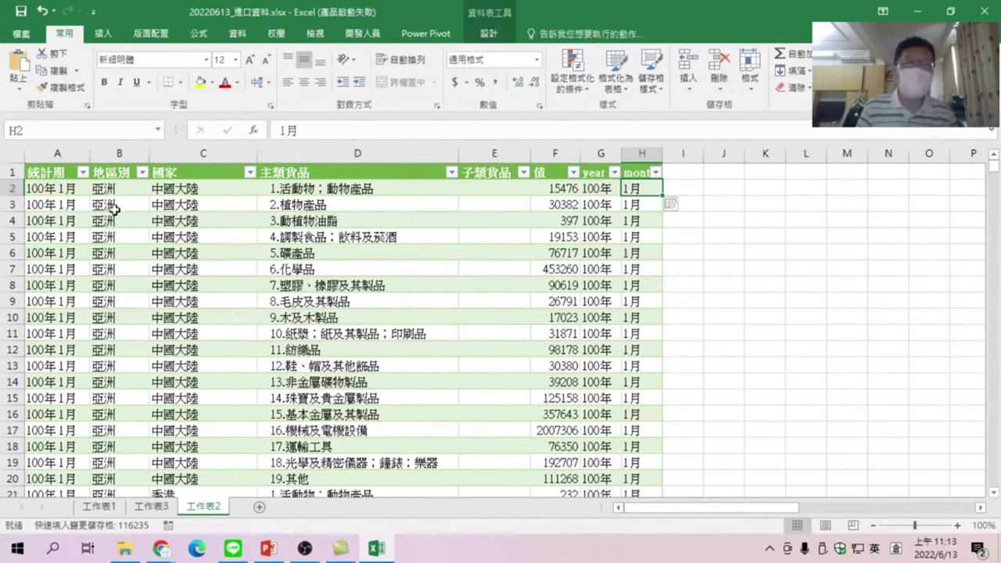
left_click(109, 33)
left_click(29, 63)
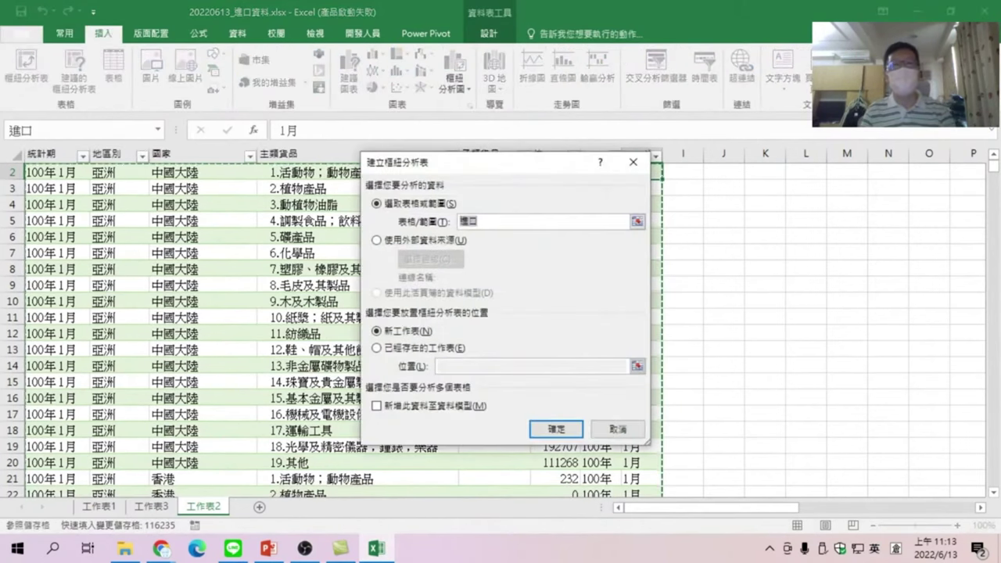
left_click(559, 429)
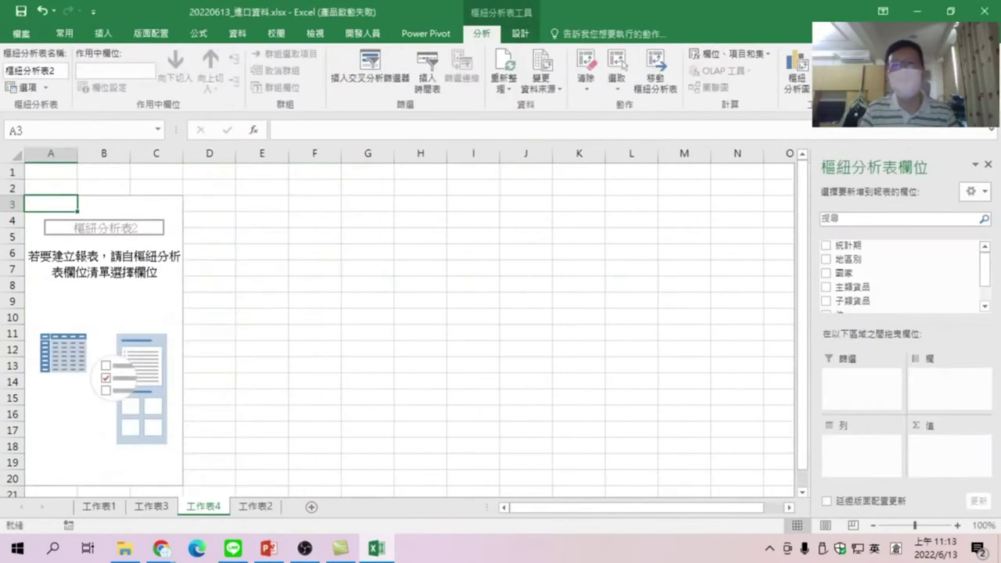
Refresh the PivotTable so the year and month fields show in the field list.
scroll(984, 281, "down", 1)
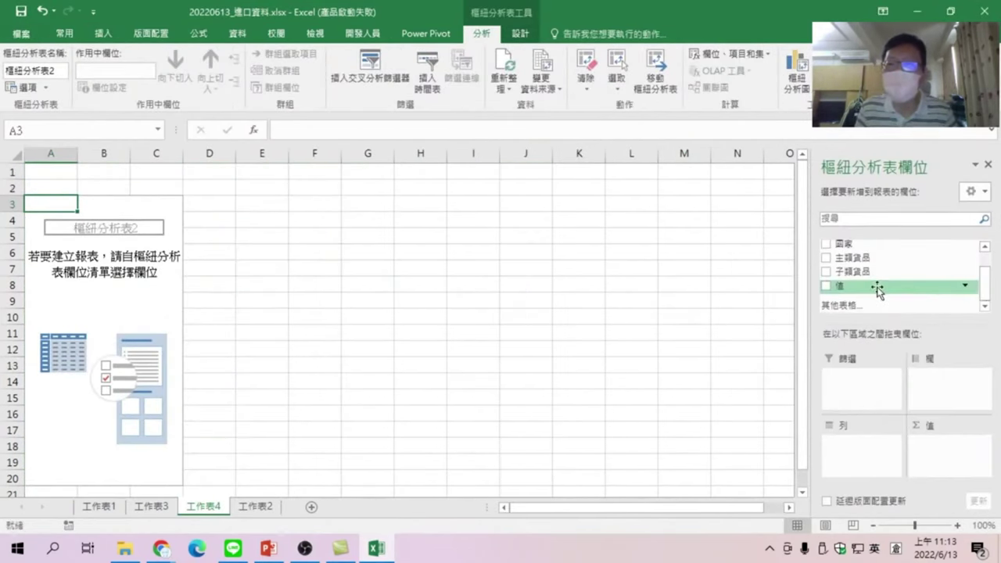
scroll(995, 265, "up", 1)
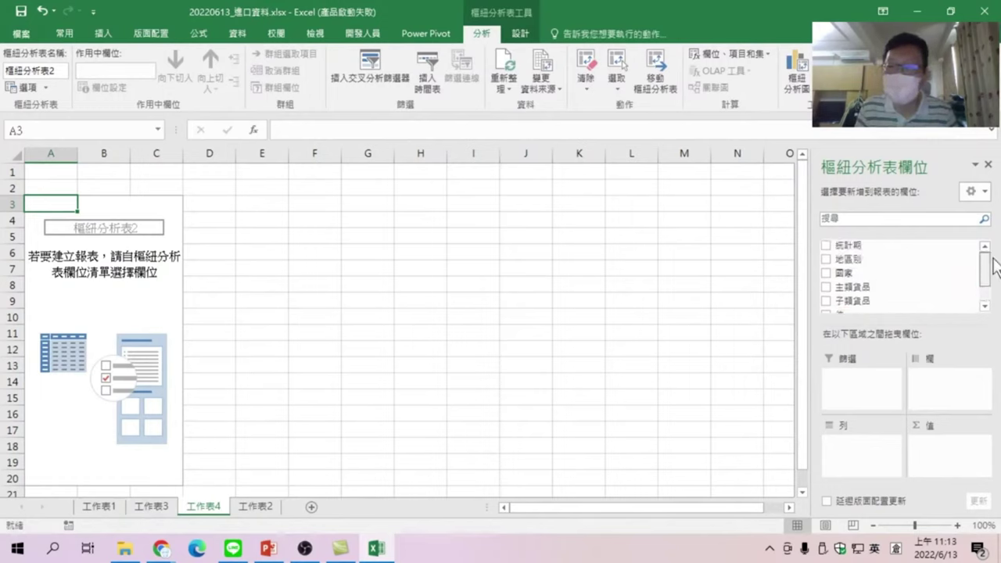
scroll(992, 282, "down", 1)
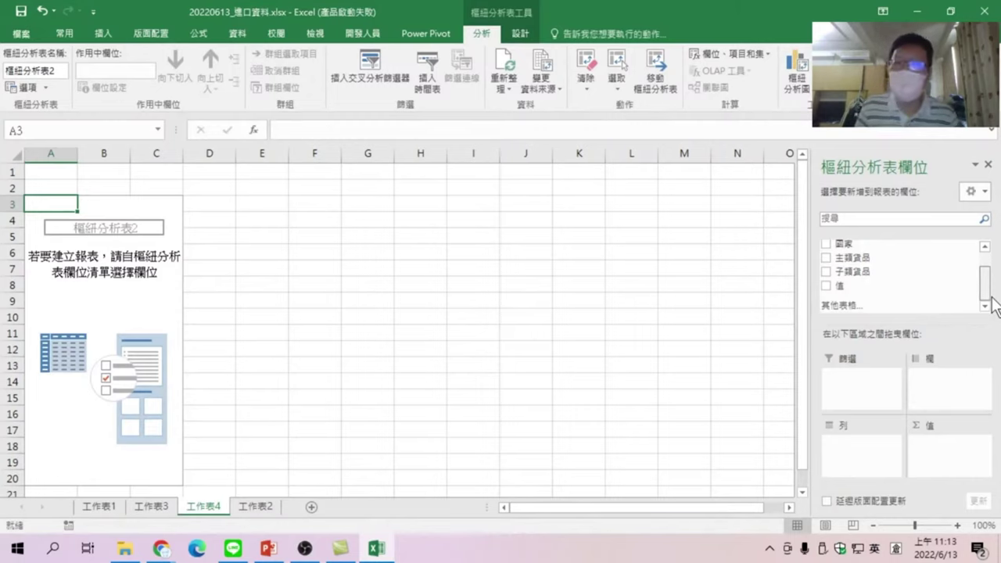
mouse_move(988, 282)
left_mouse_down()
mouse_move(990, 291)
mouse_move(992, 245)
mouse_move(990, 293)
mouse_move(987, 261)
left_mouse_up()
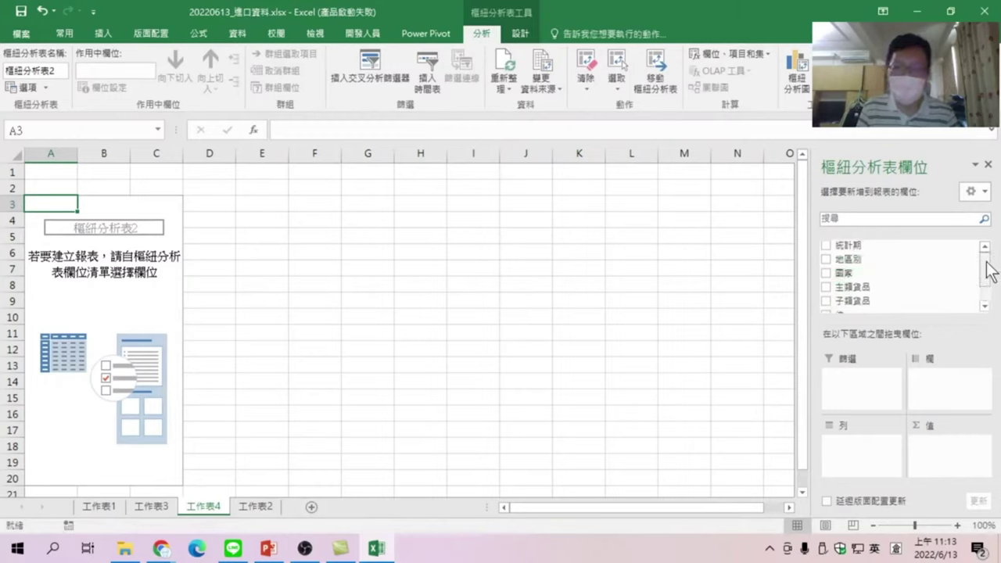
left_click_drag(990, 270, 990, 288)
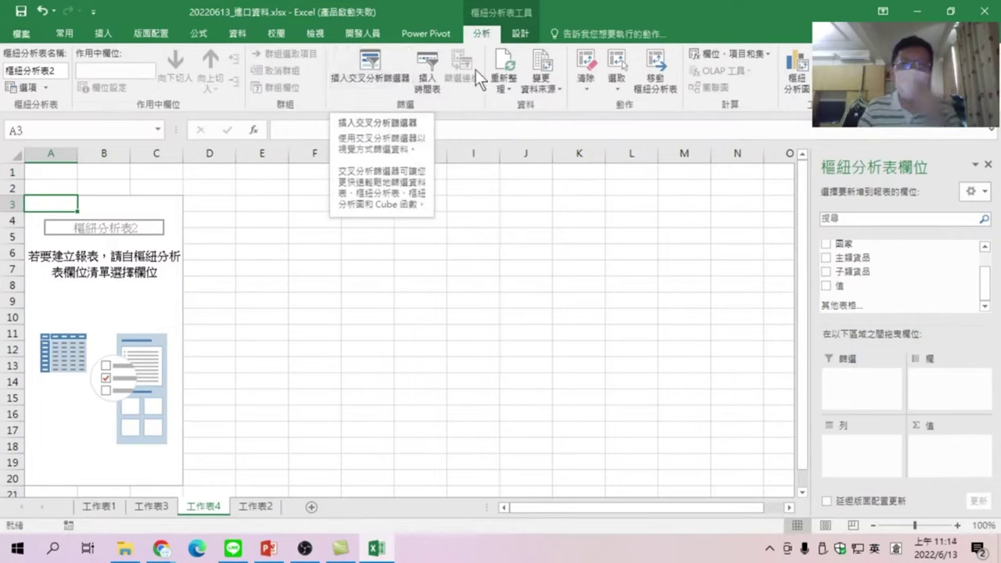
left_click(506, 64)
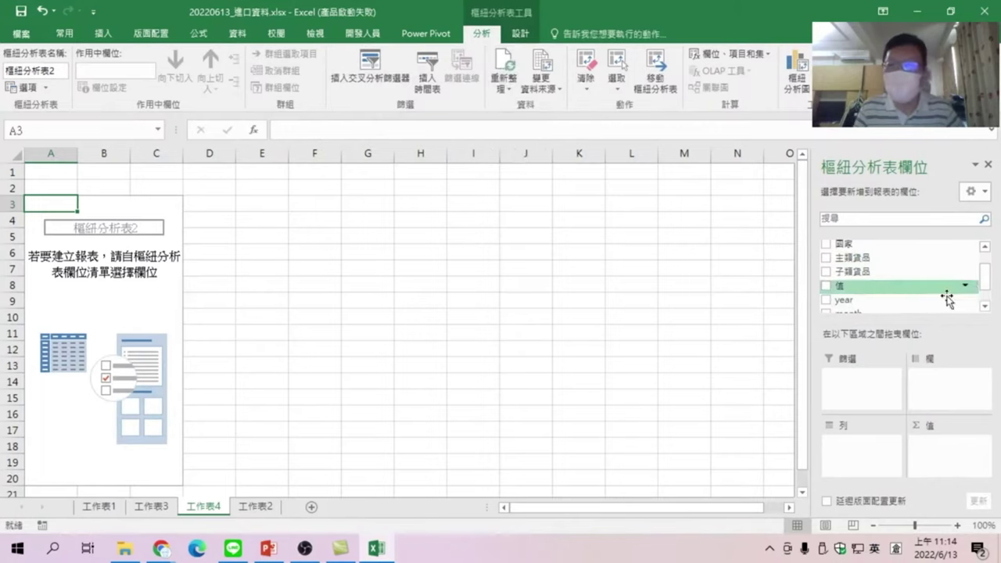
Lay out the PivotTable summing 值 with 地區別 as rows and year as columns.
left_click_drag(981, 276, 985, 291)
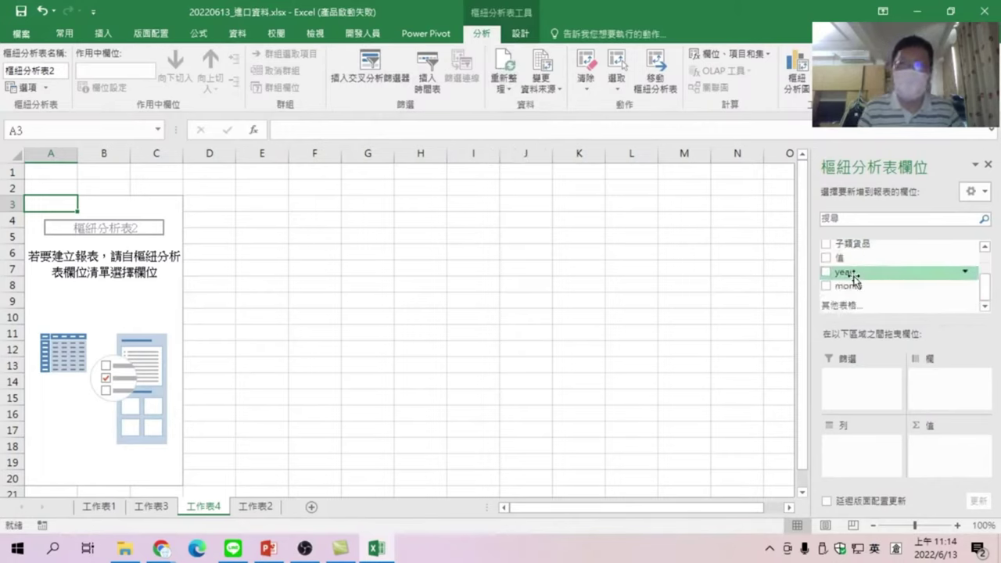
left_click_drag(843, 279, 850, 451)
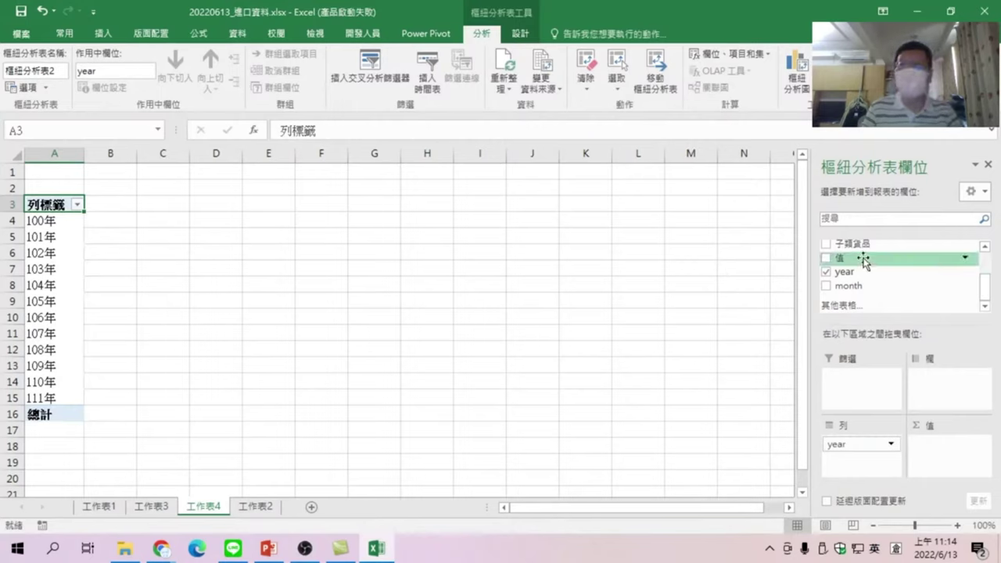
left_click_drag(864, 262, 942, 458)
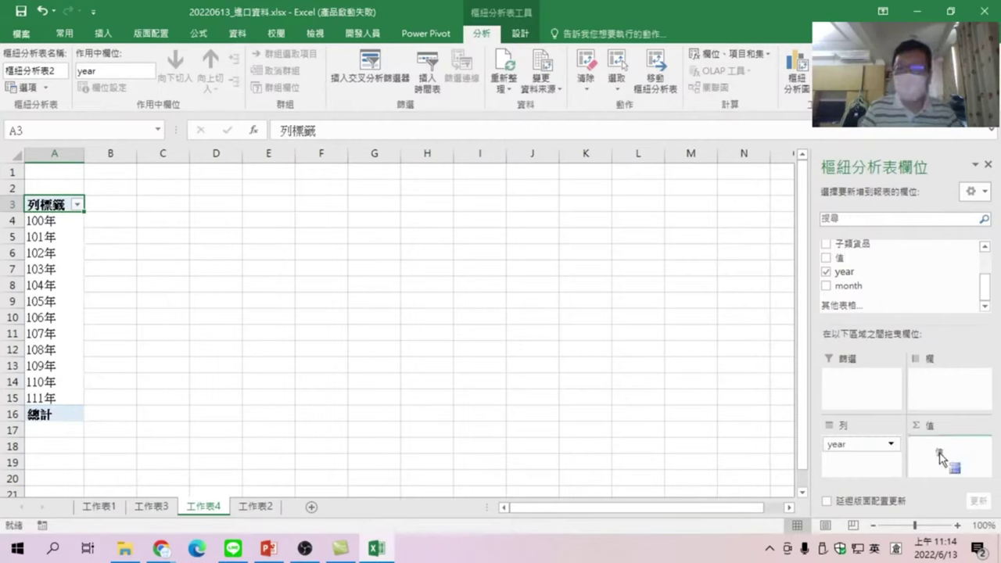
left_click_drag(941, 458, 943, 464)
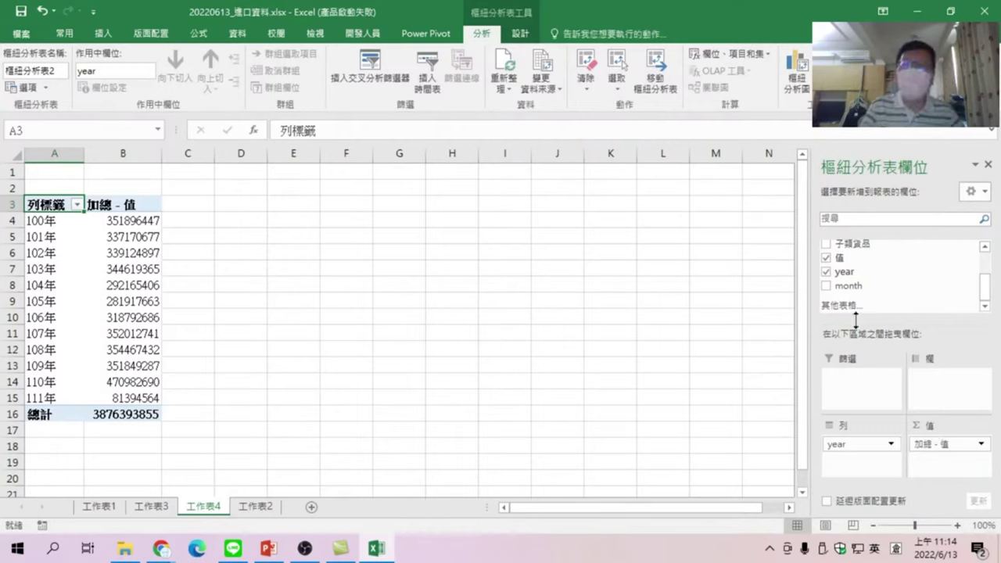
left_click_drag(985, 291, 990, 270)
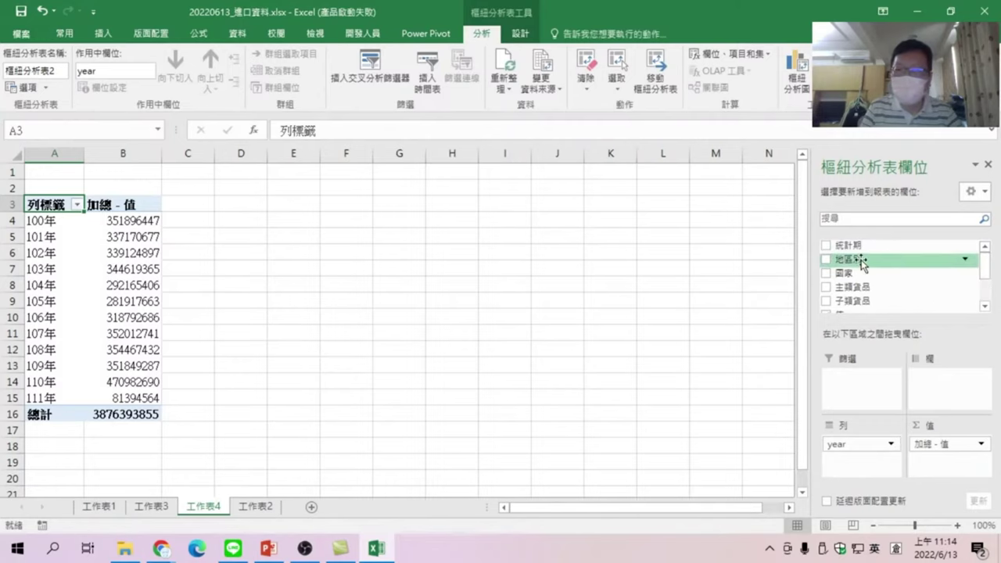
mouse_move(862, 264)
left_mouse_down()
mouse_move(850, 466)
mouse_move(942, 384)
left_mouse_up()
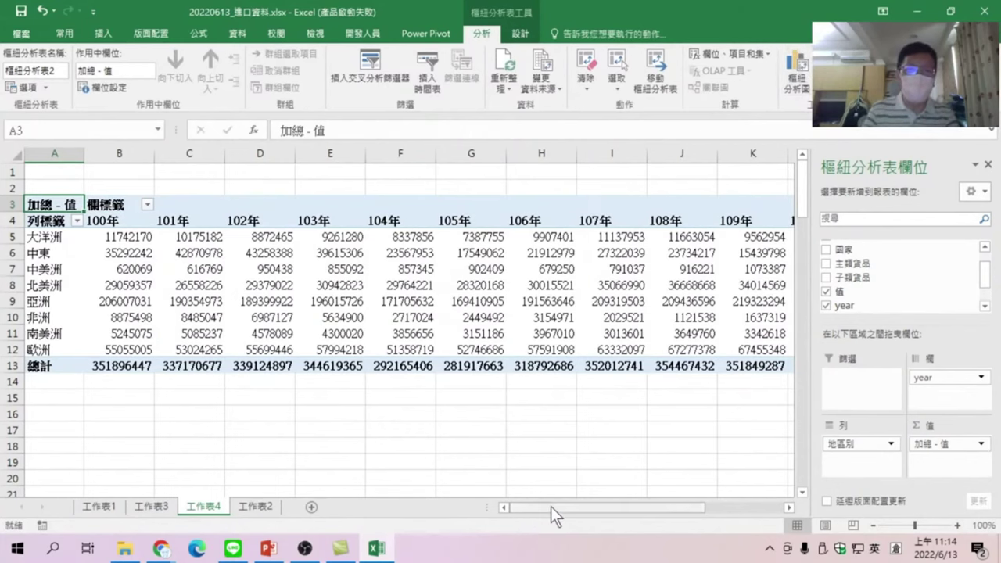
left_click_drag(551, 506, 522, 519)
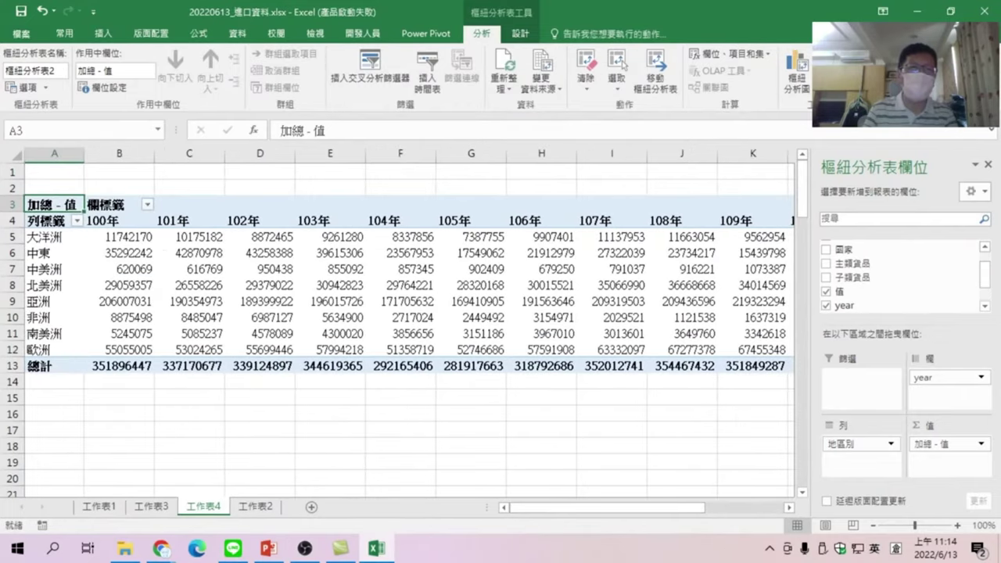
left_click(147, 205)
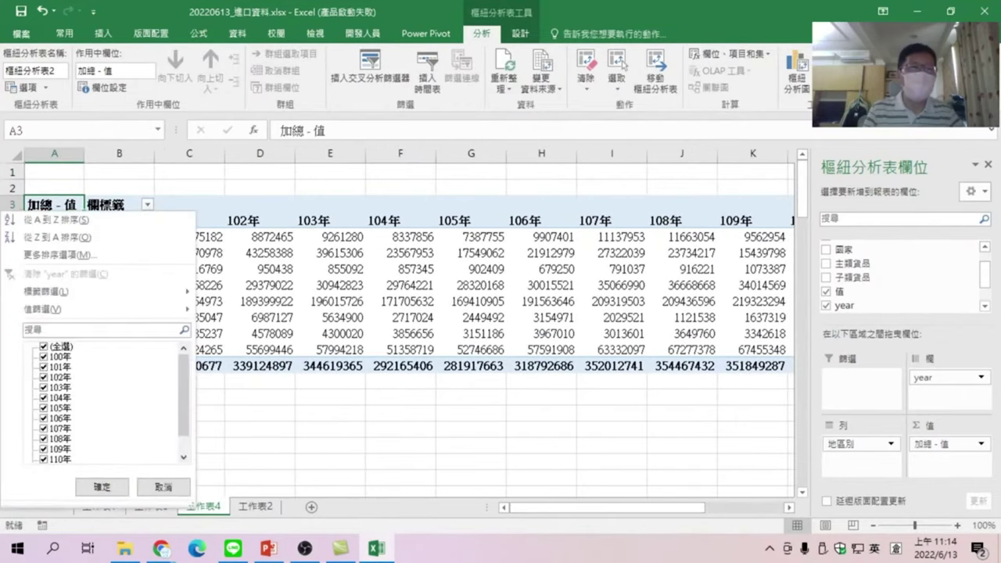
Try 109年 and 110年 in the year filter, then reapply it with all years 100年–111年.
left_click(44, 347)
scroll(63, 454, "down", 1)
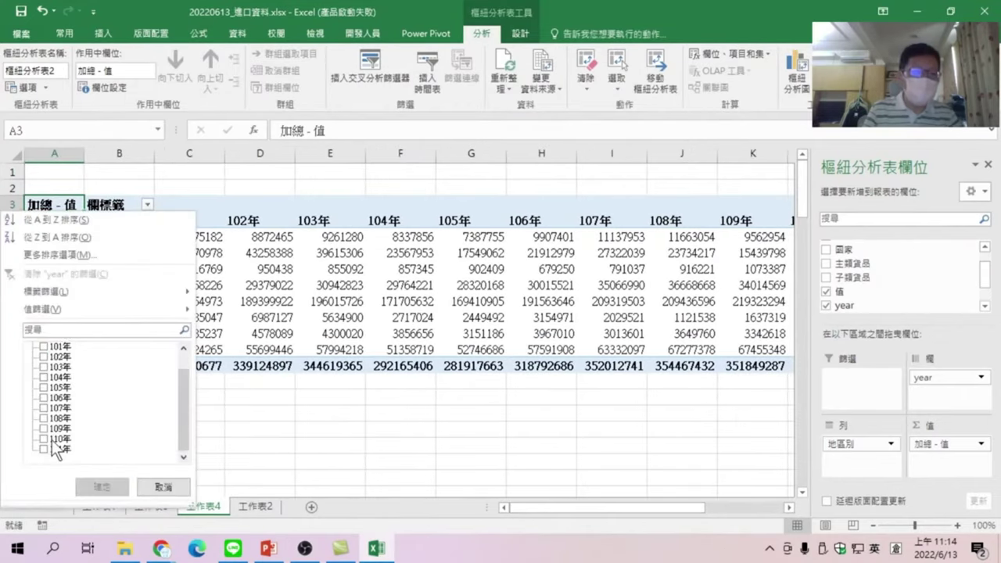
left_click(43, 440)
left_click(43, 428)
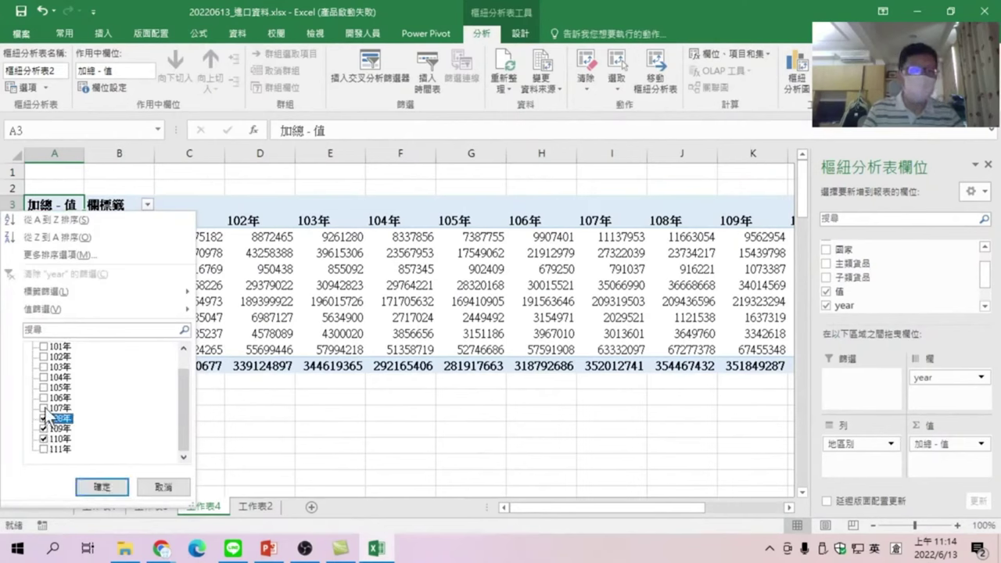
scroll(51, 422, "up", 1)
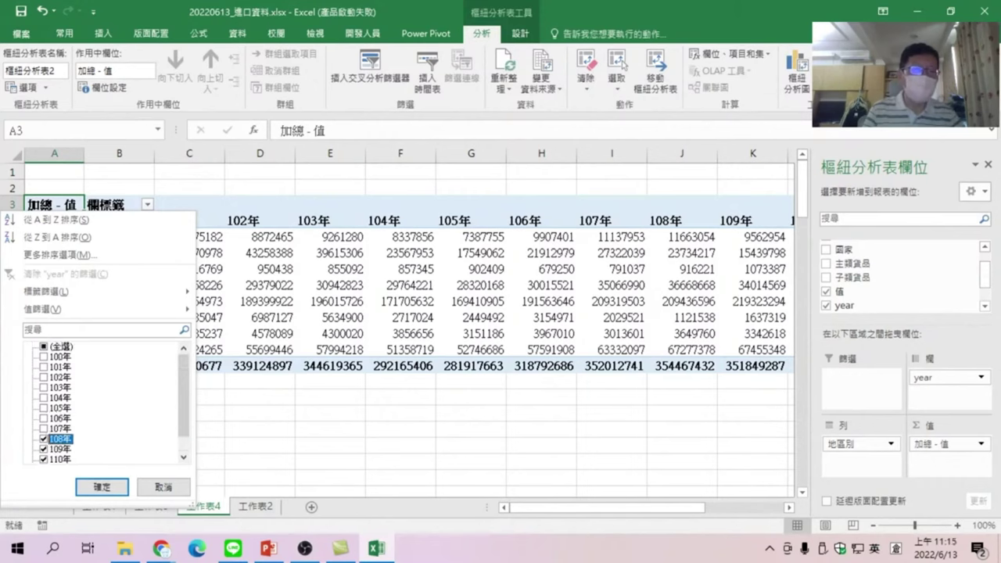
left_click(44, 346)
scroll(46, 391, "down", 1)
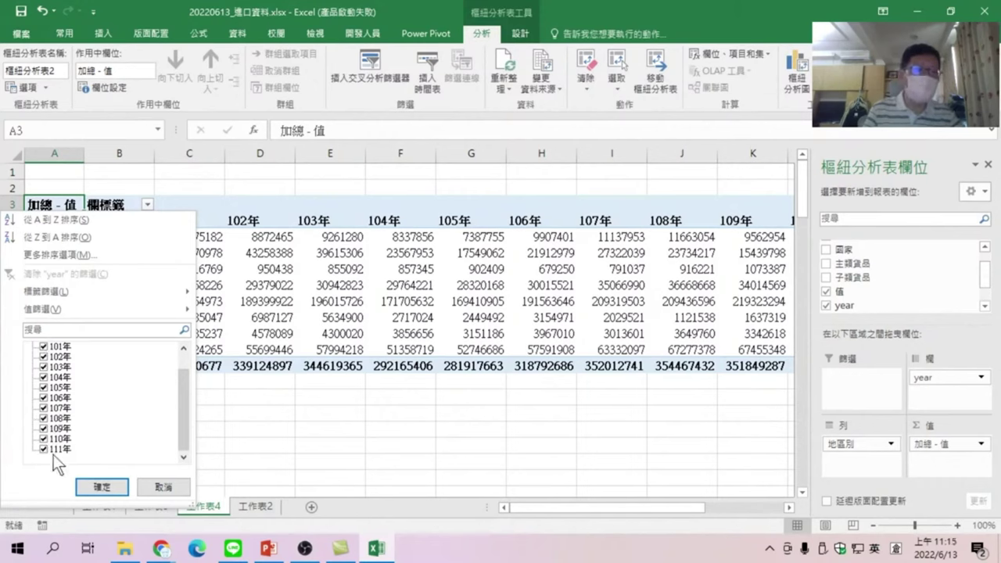
left_click(102, 487)
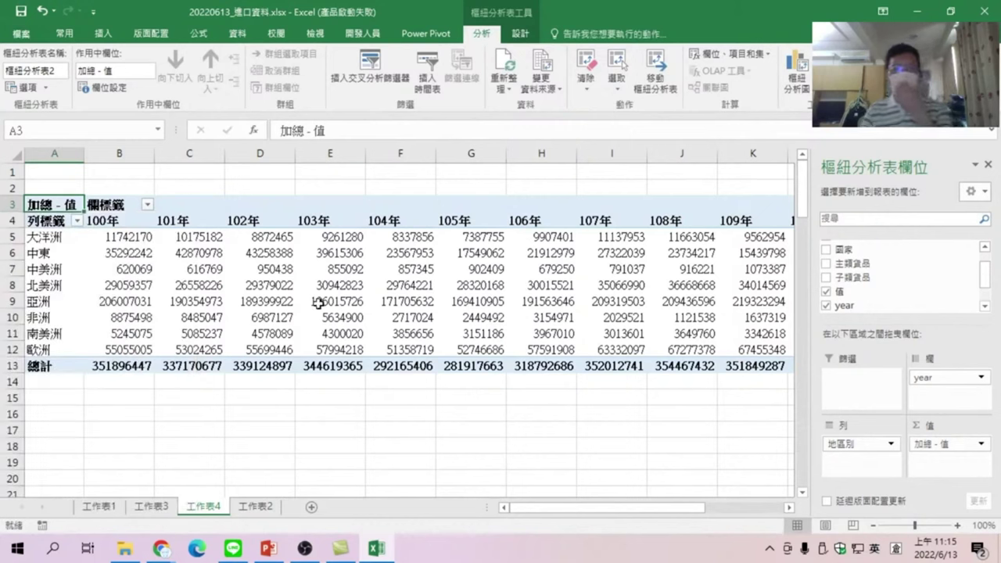
mouse_move(320, 304)
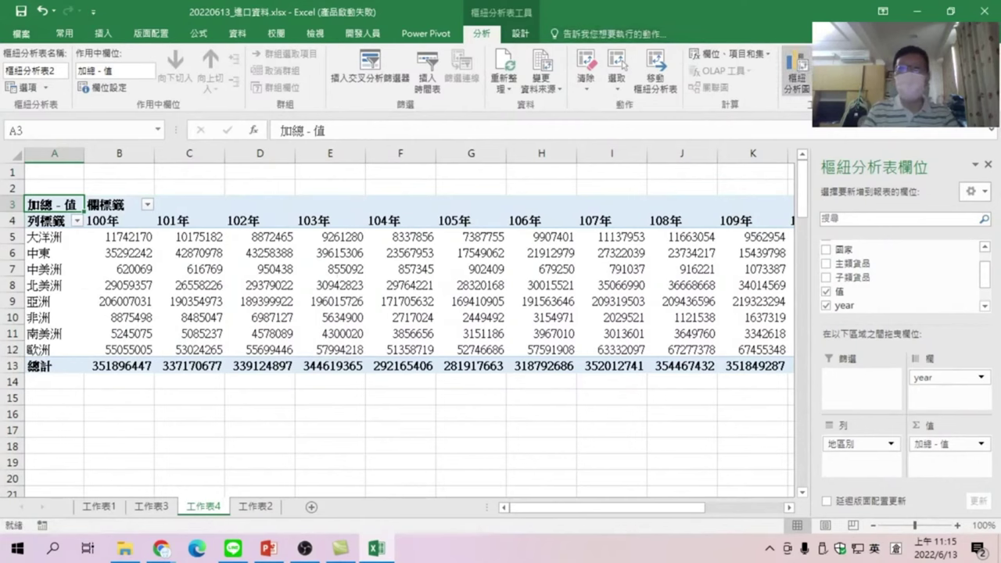
Insert a line PivotChart of summed 值 by region, one line per year.
left_click(794, 57)
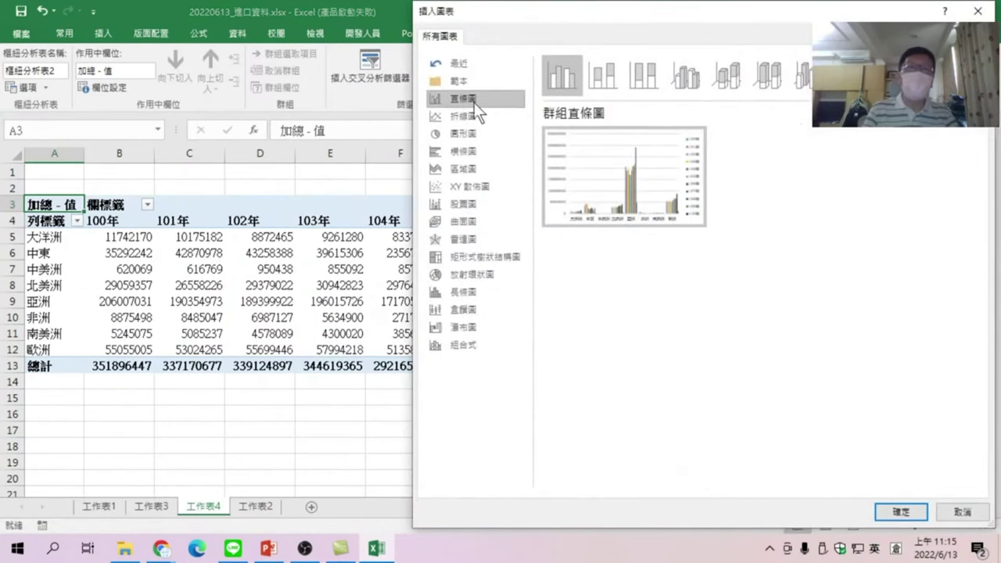
left_click(474, 118)
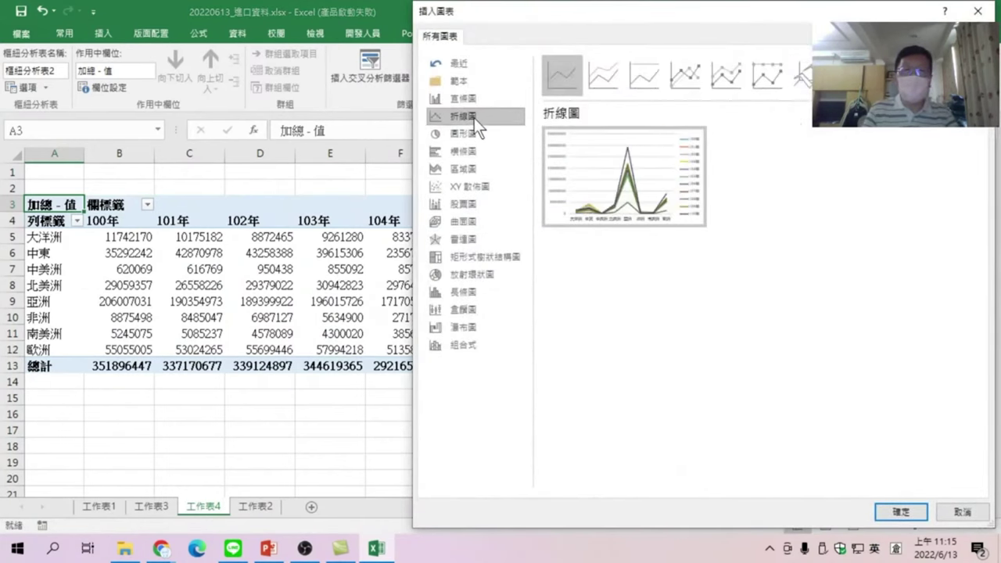
left_click(904, 513)
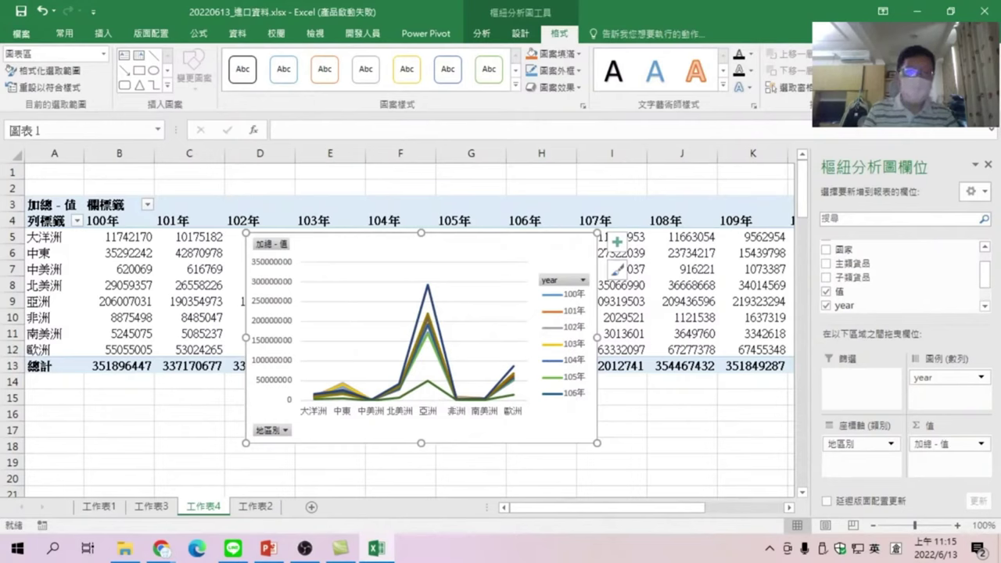
Filter the PivotTable's year columns to exclude 111年.
left_click(147, 206)
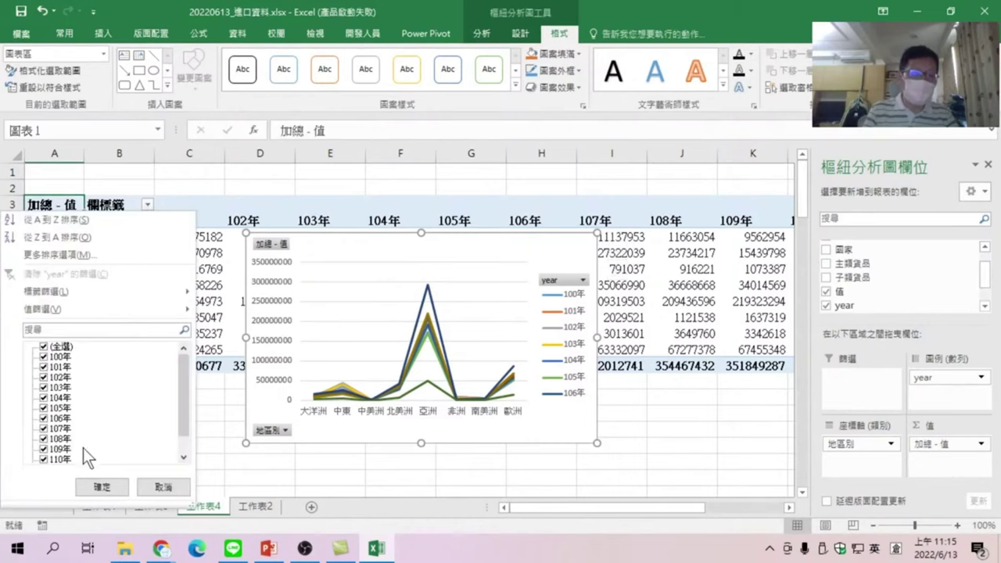
left_click(182, 459)
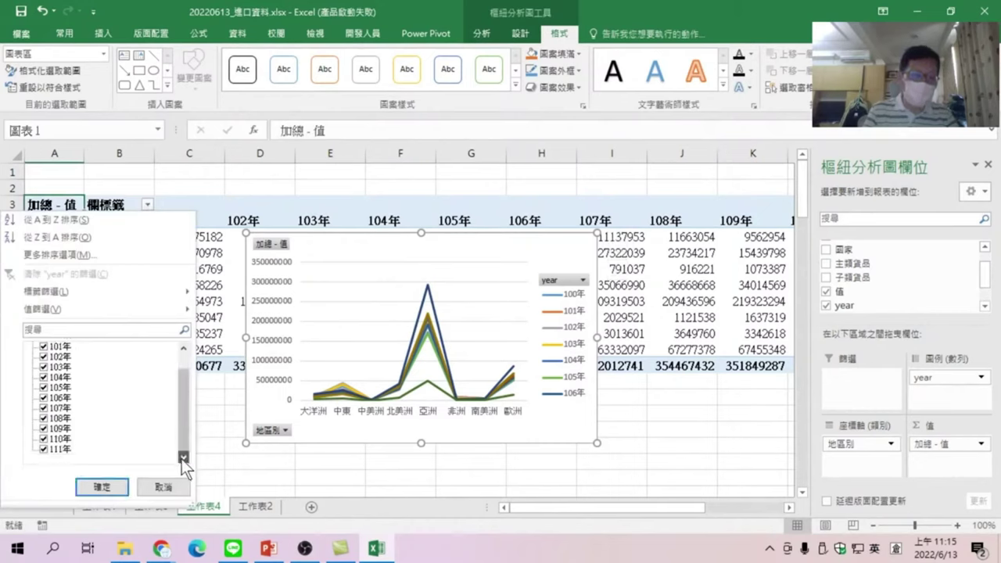
left_click(44, 449)
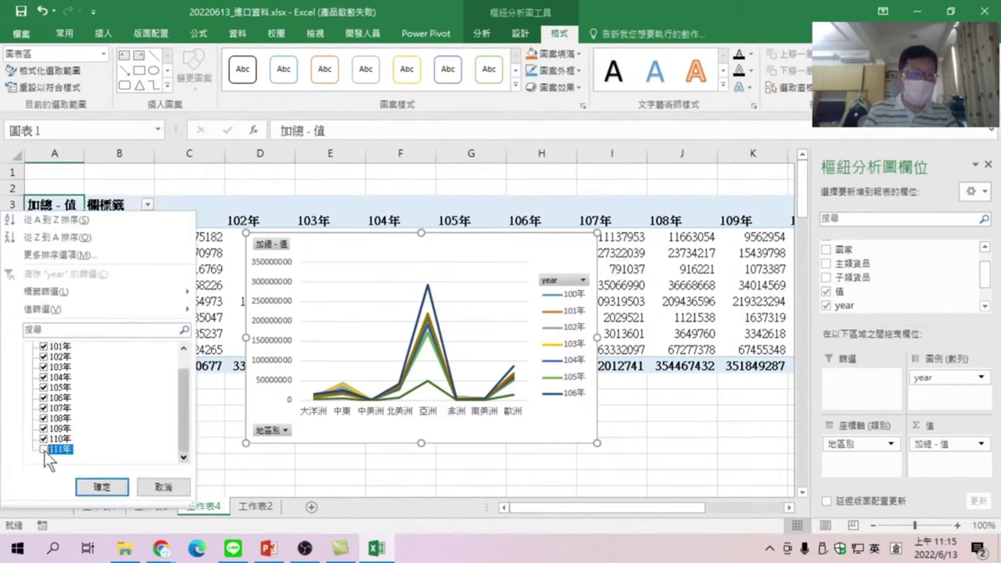
left_click(111, 486)
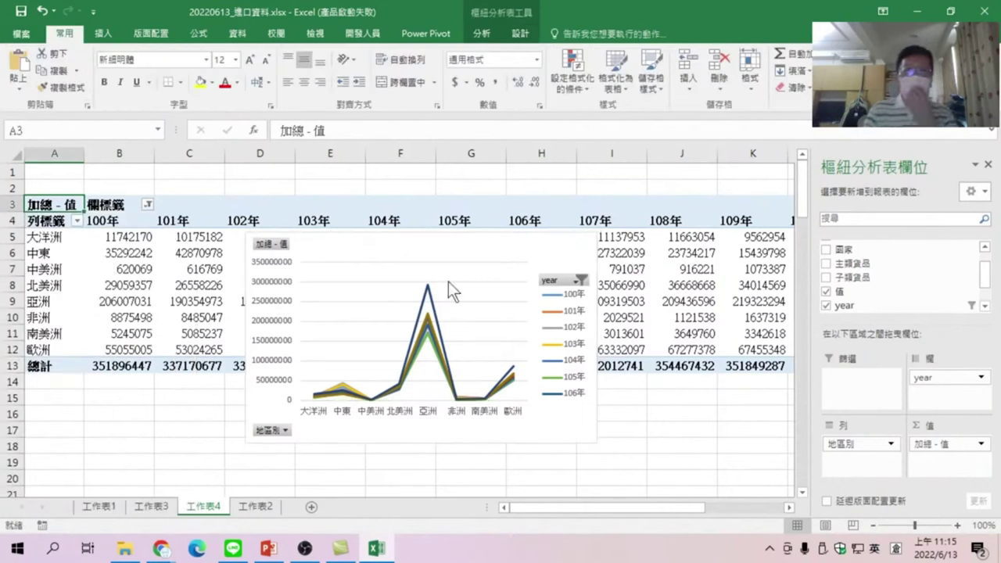
Enlarge the line PivotChart so the years are easier to read.
left_click(576, 431)
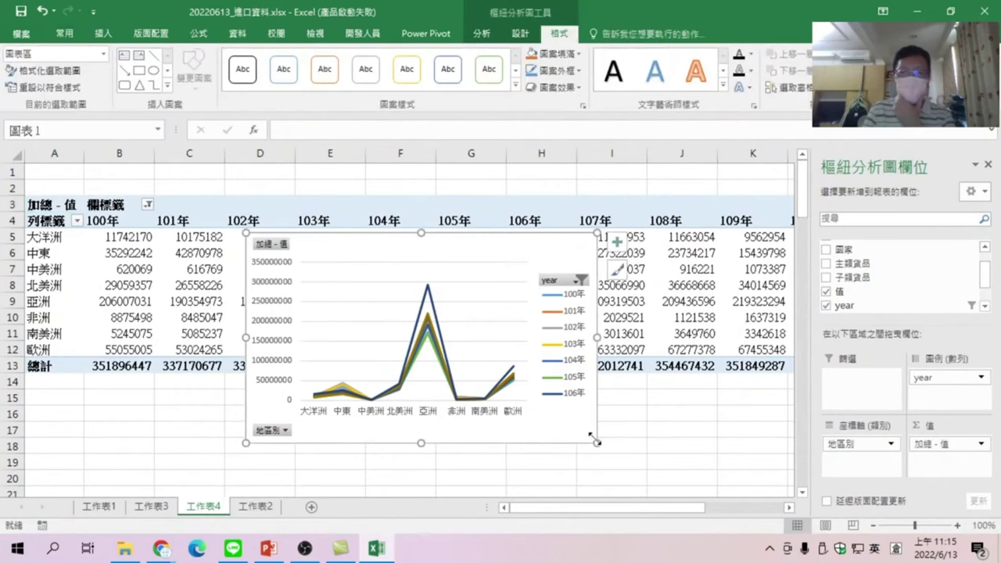
left_click_drag(595, 441, 728, 459)
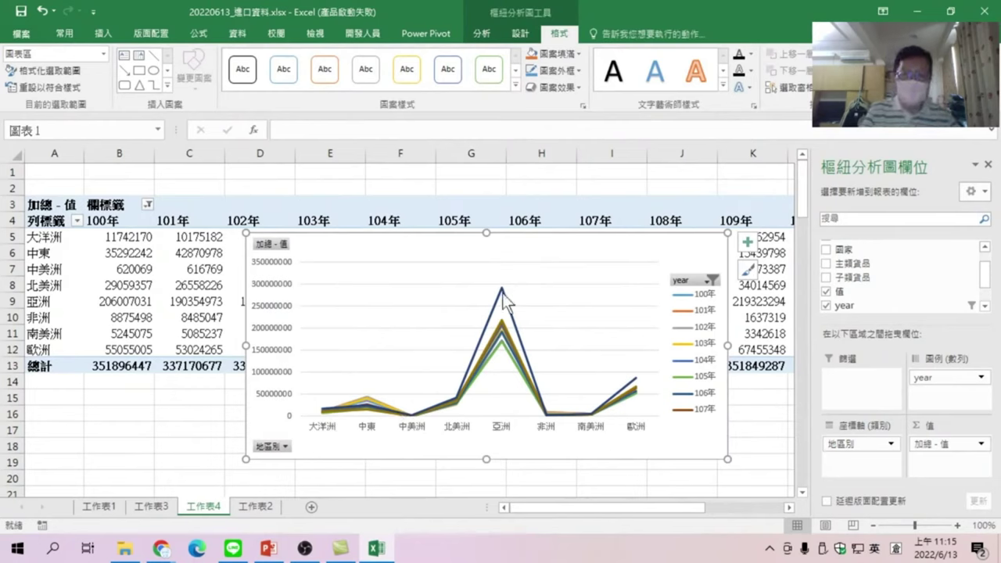
mouse_move(503, 291)
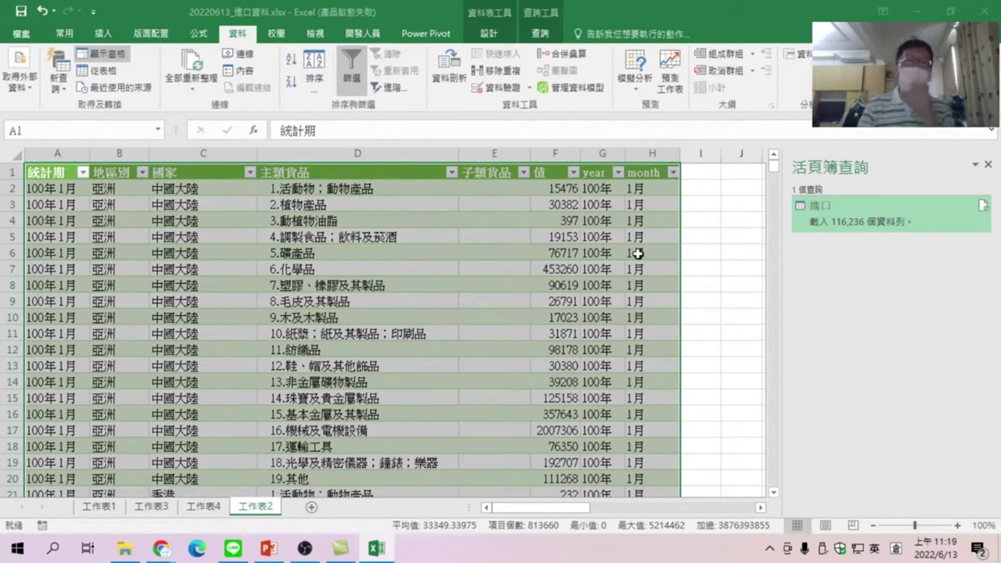
left_click(163, 506)
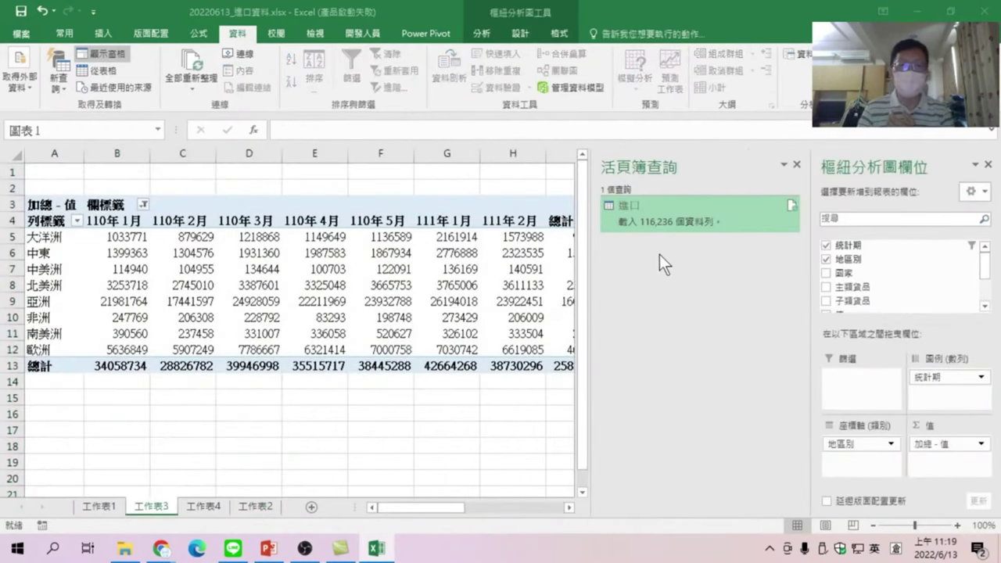
left_click_drag(403, 509, 498, 508)
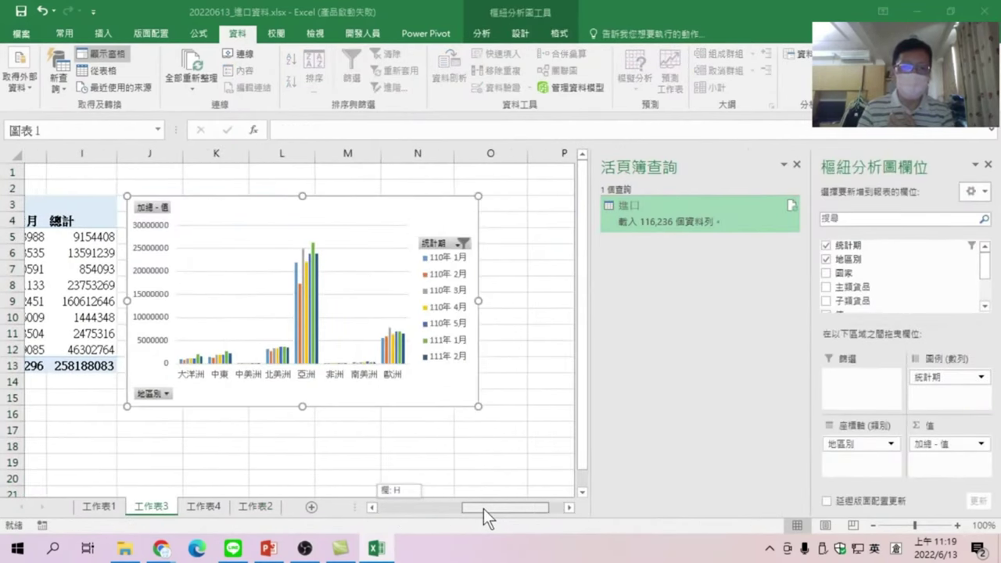
left_click(205, 507)
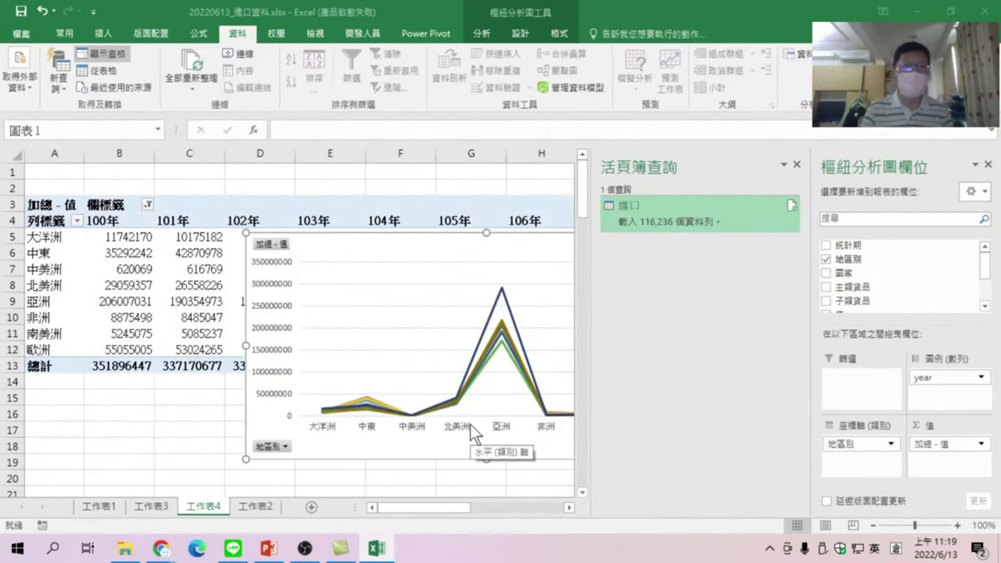
left_click(263, 509)
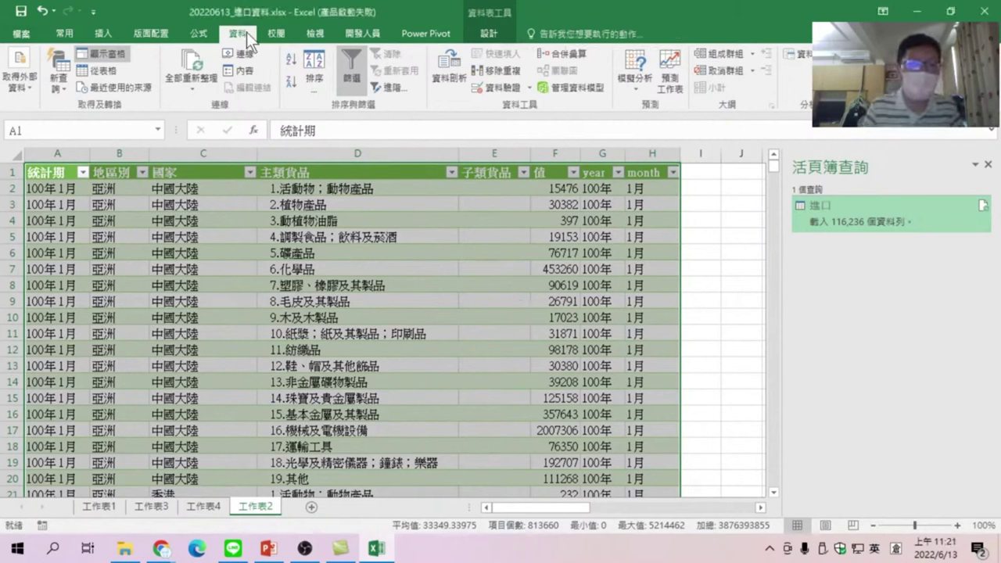
Import 進口11105_excel.csv from the 範例20220613 folder as a query and open it in Power Query.
left_click(59, 71)
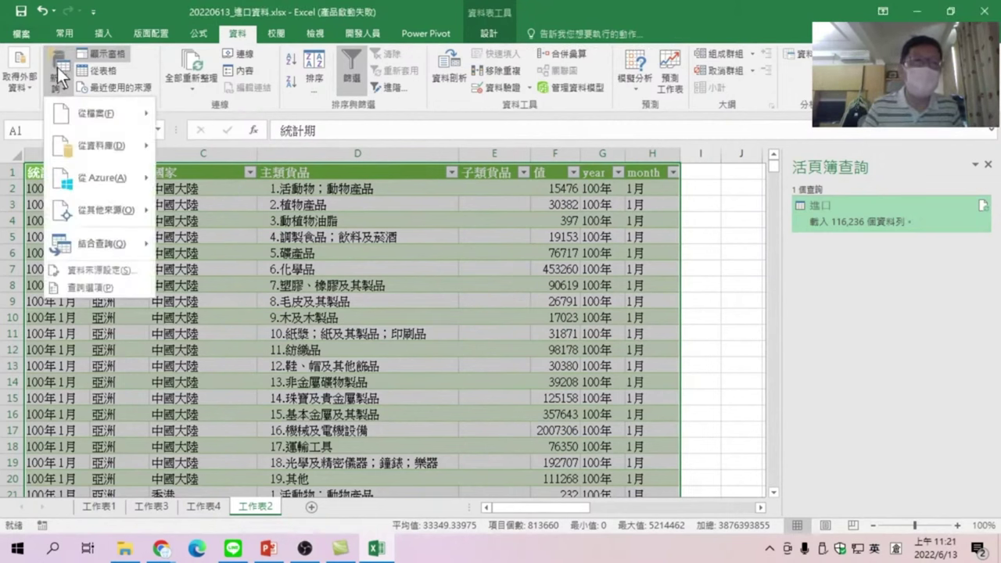
mouse_move(74, 123)
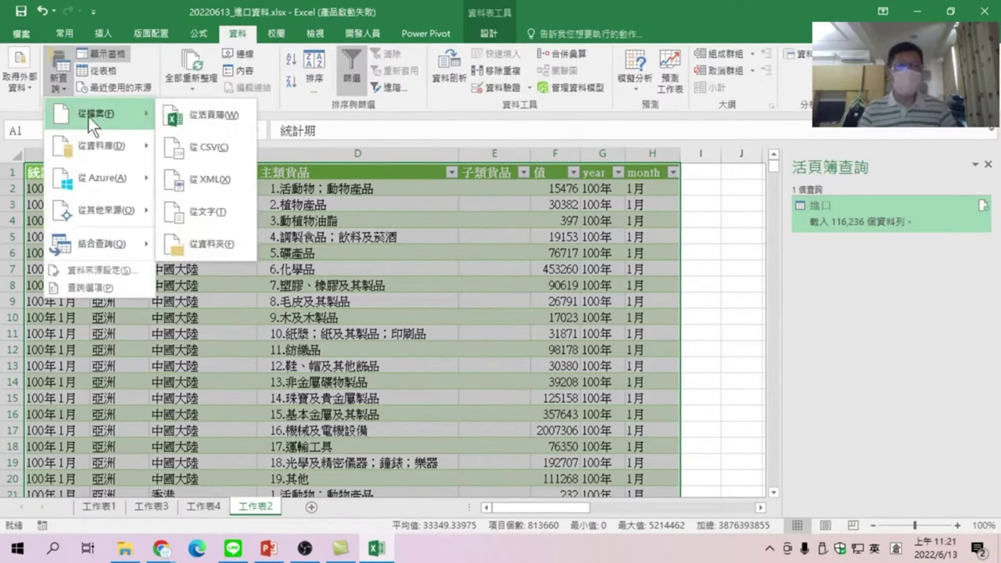
left_click(197, 150)
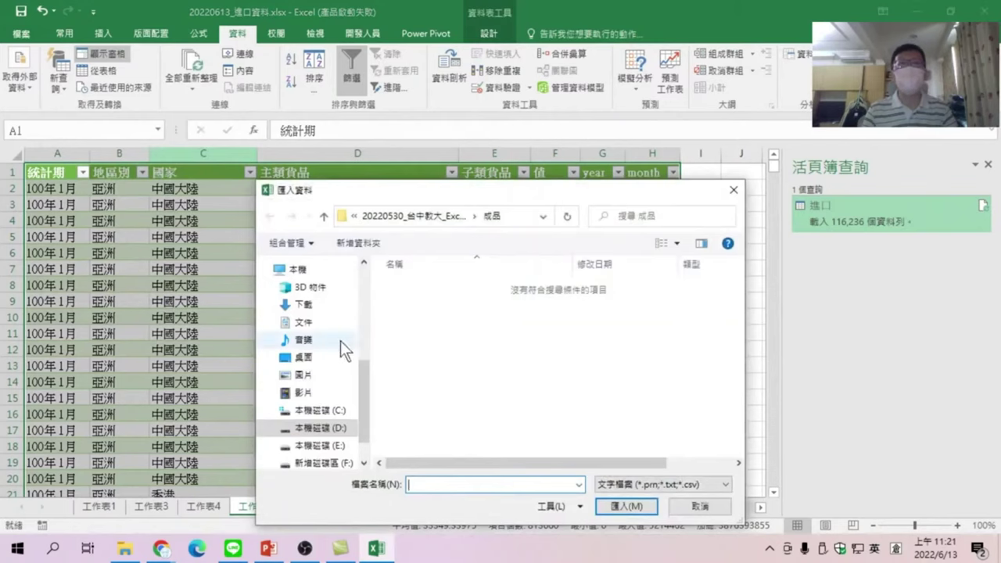
left_click(304, 305)
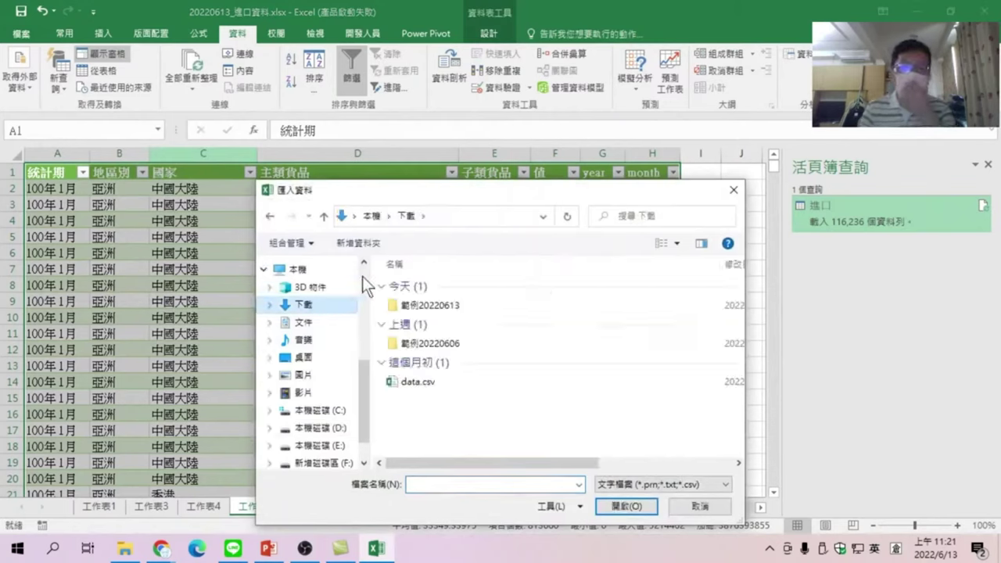
double_click(446, 311)
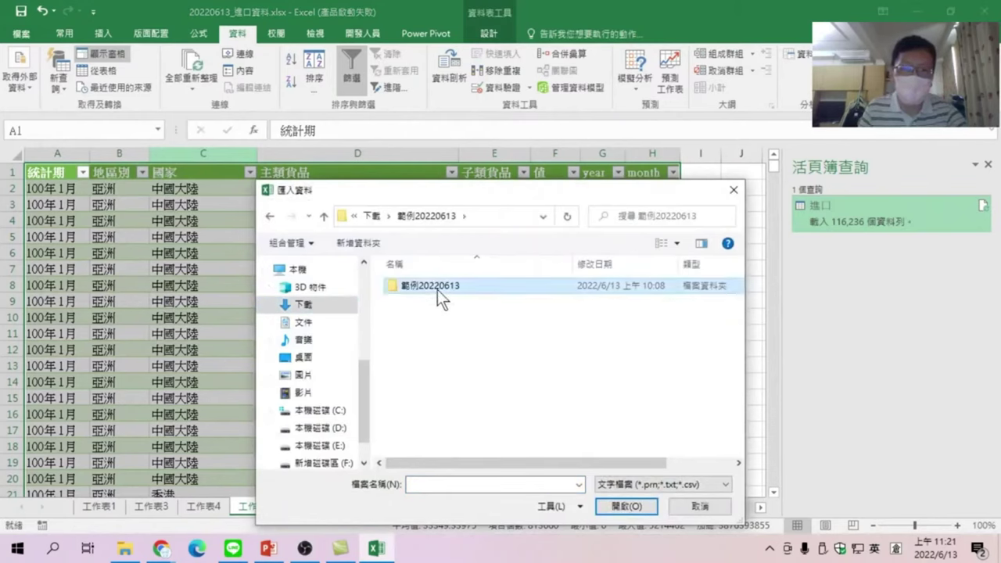
double_click(437, 288)
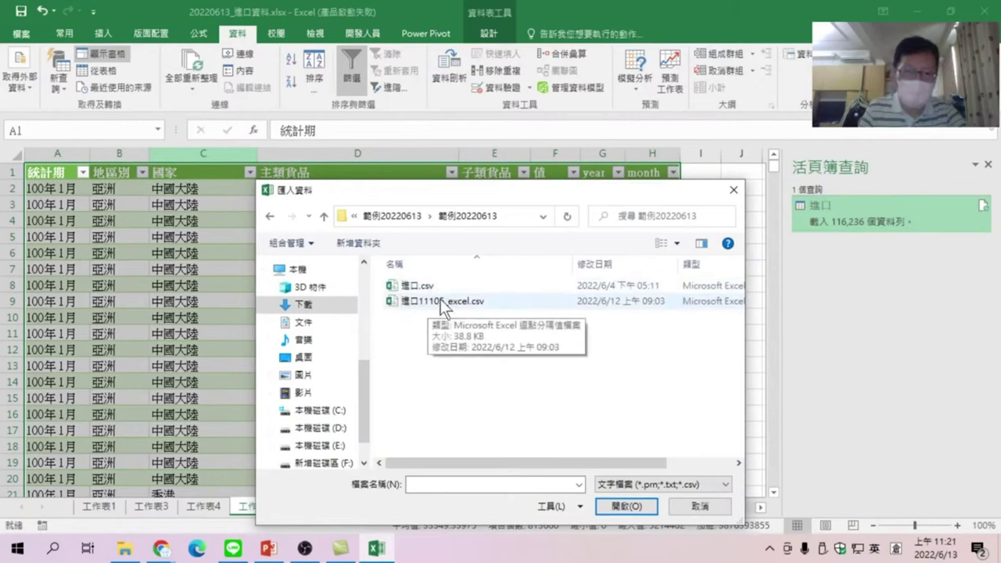
left_click(441, 300)
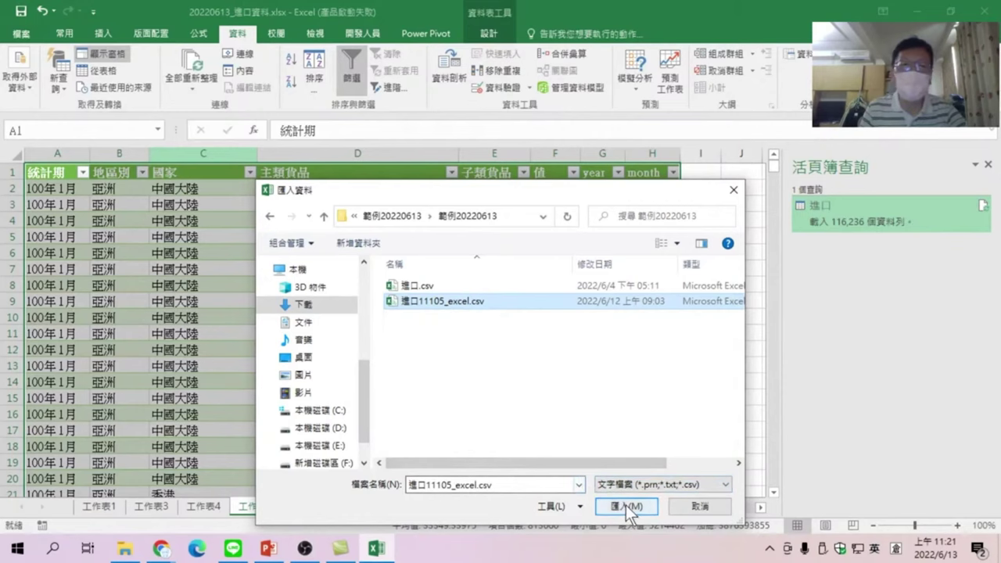
left_click(626, 505)
left_click(625, 504)
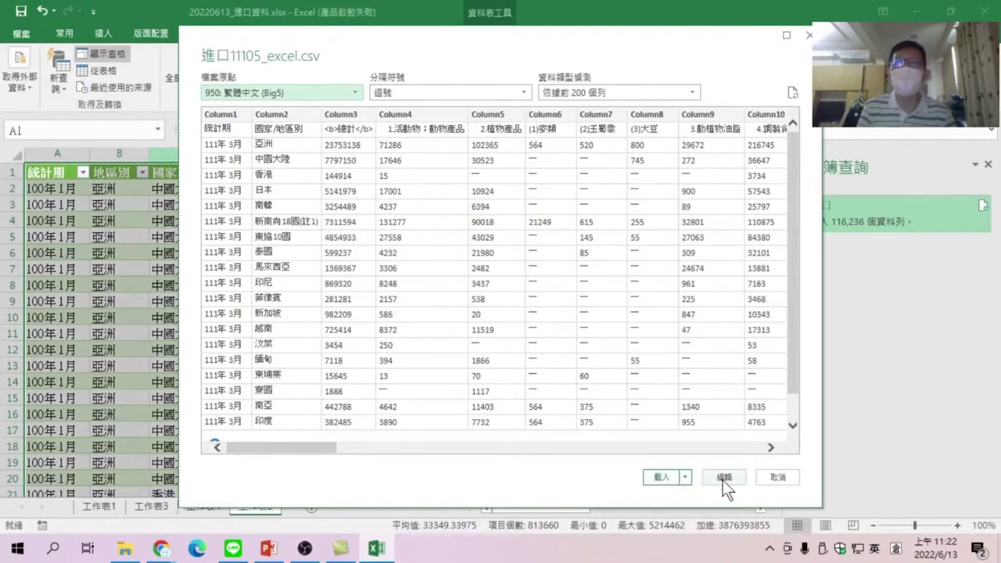
left_click(660, 478)
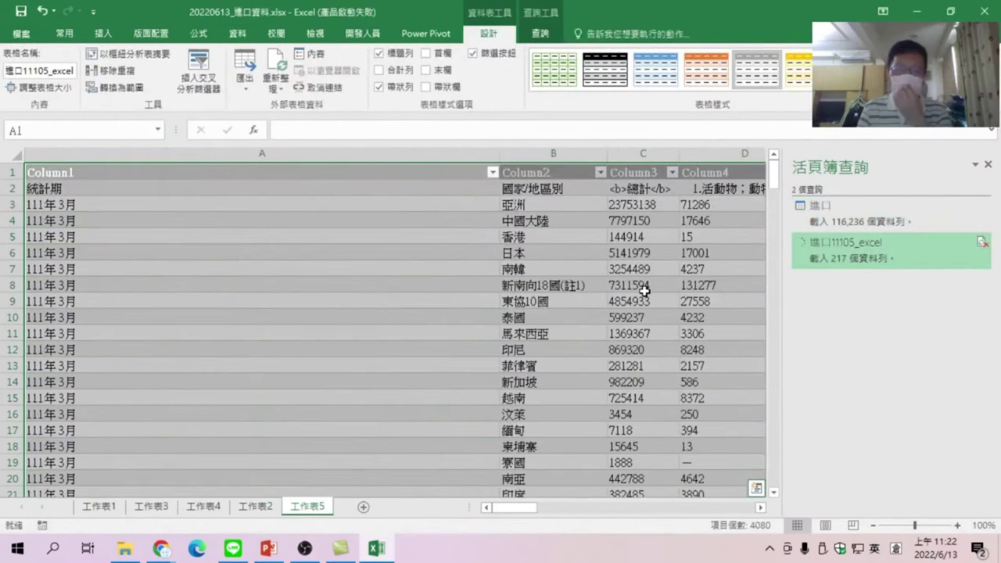
double_click(866, 244)
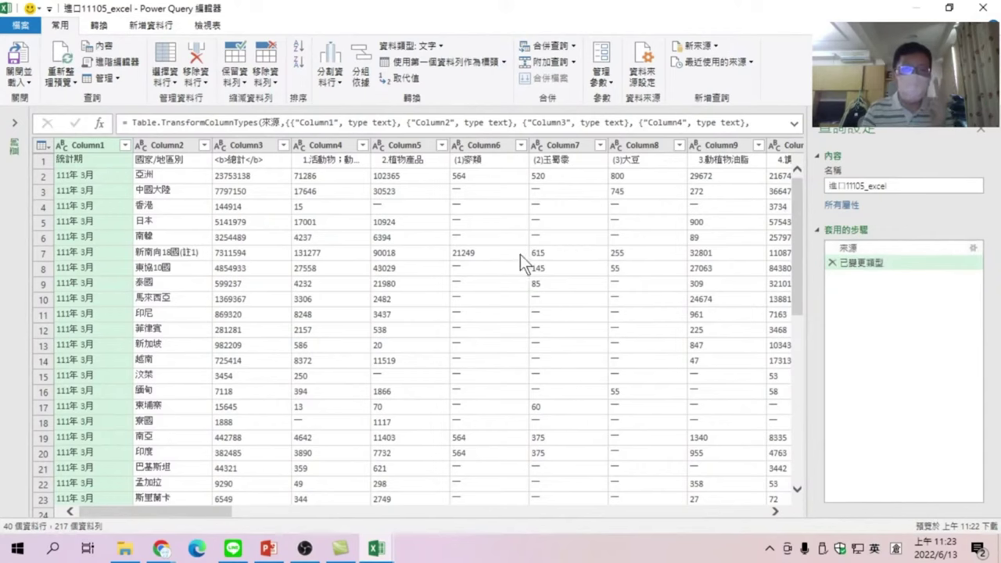
Expand the queries list and review the 進口 and 進口11105_excel queries and Append Queries options.
left_click(12, 122)
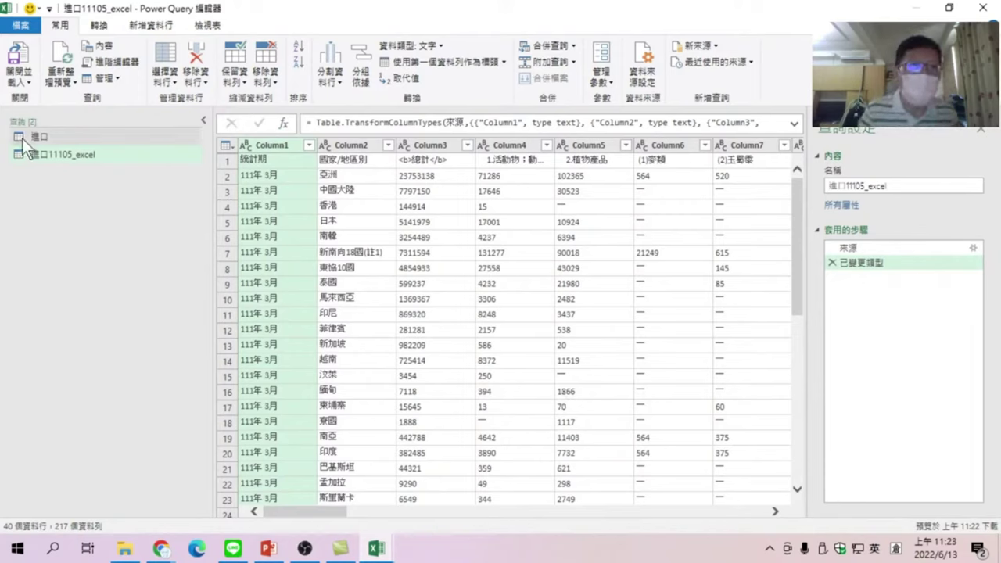
mouse_move(35, 136)
left_mouse_down()
mouse_move(534, 262)
mouse_move(505, 308)
left_mouse_up()
left_click(574, 62)
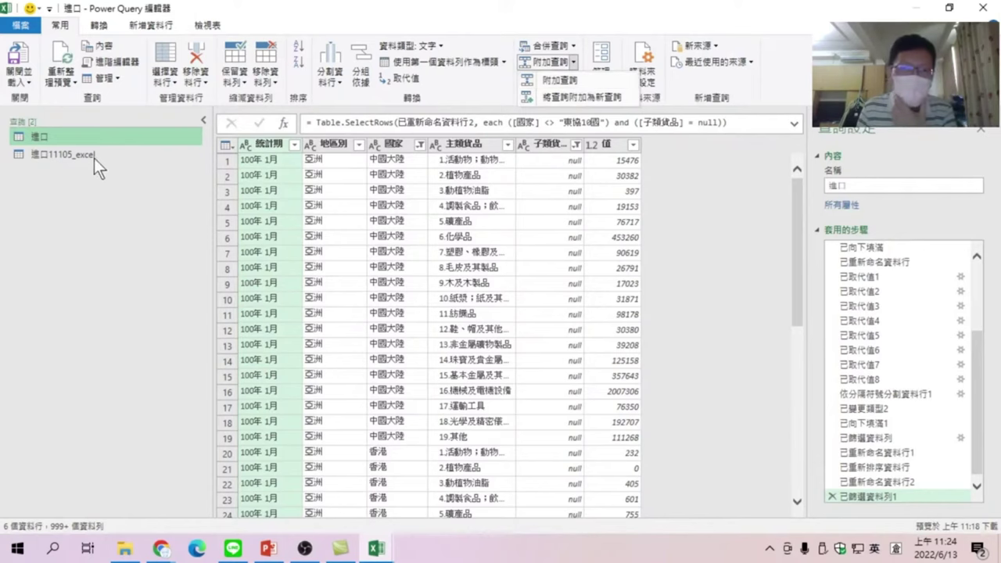
left_click(63, 154)
left_click_drag(62, 155, 499, 213)
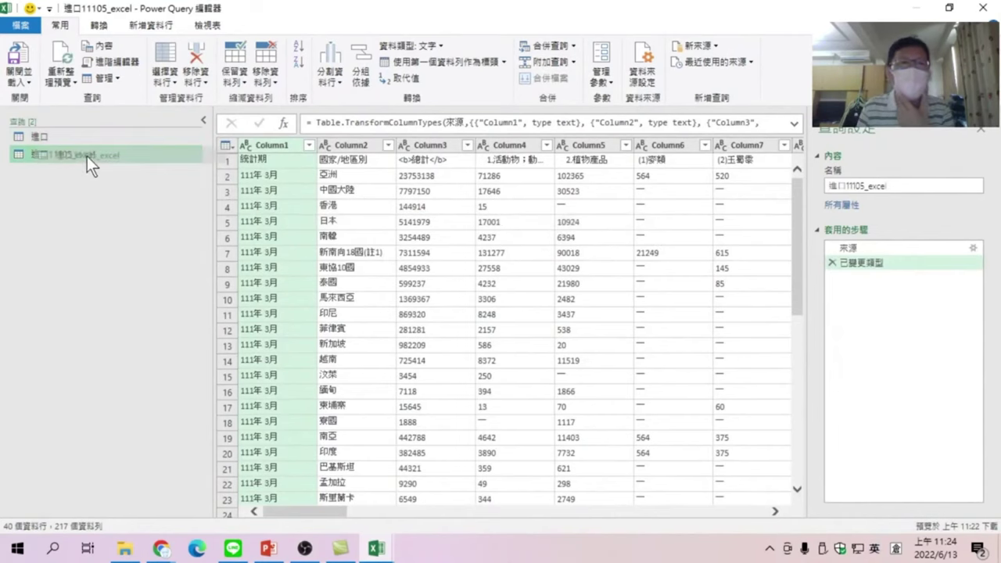
left_click_drag(499, 214, 87, 155)
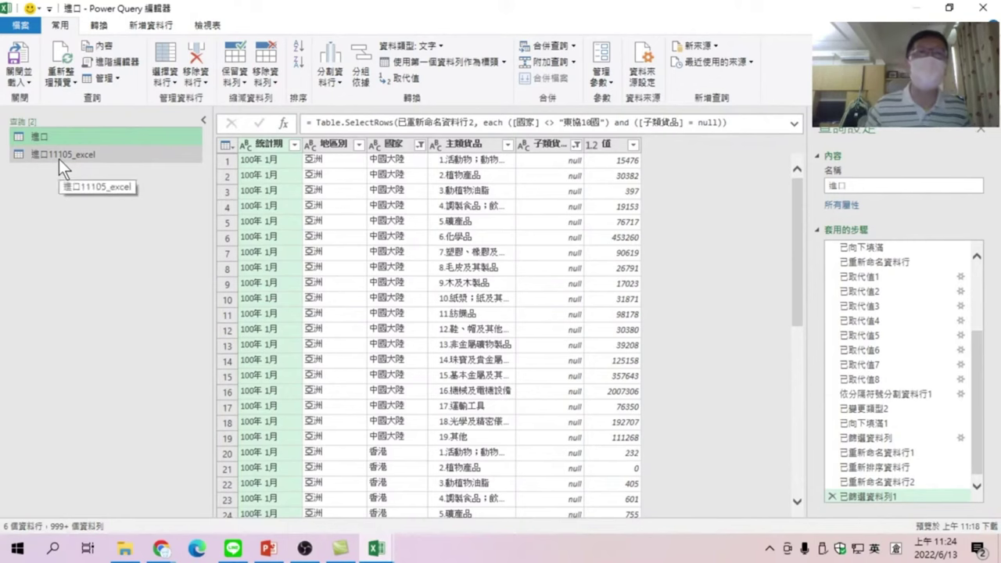
Delete the 進口11105_excel query.
left_click(58, 158)
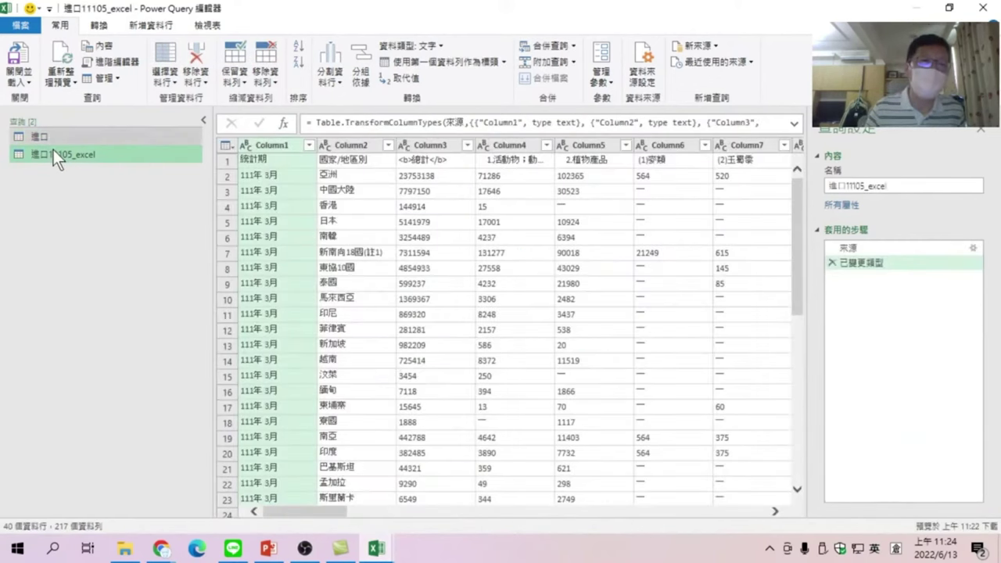
right_click(53, 155)
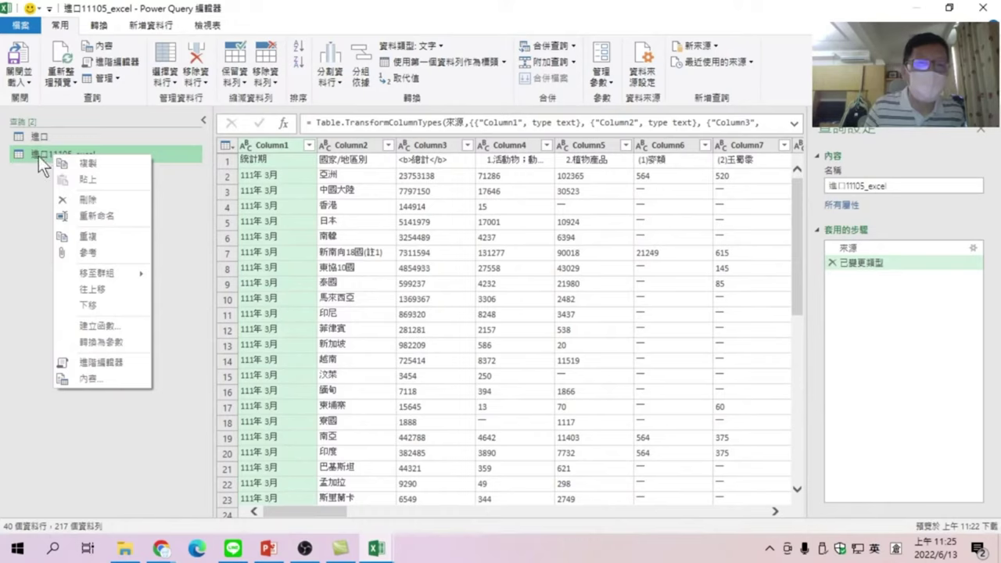
left_click(34, 215)
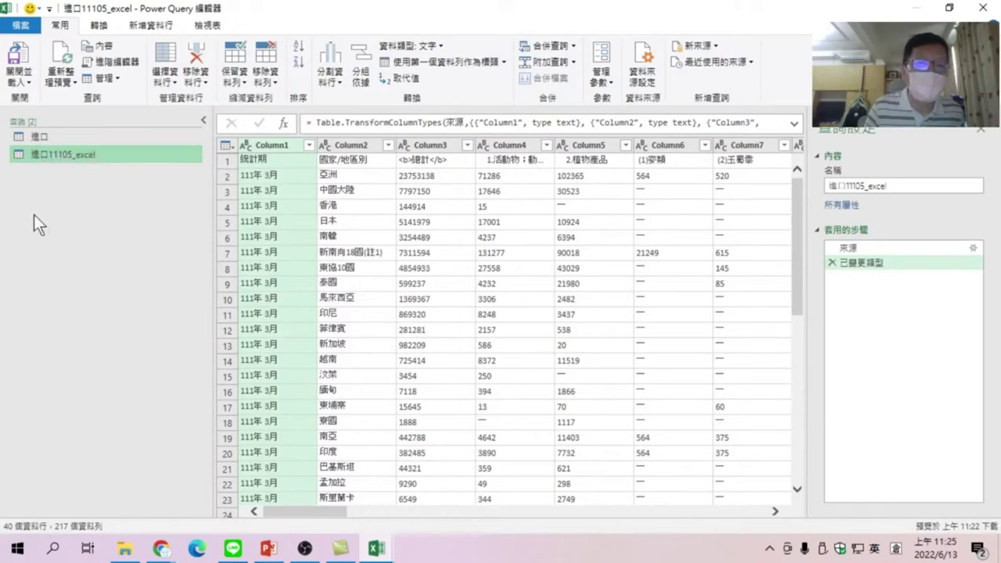
right_click(54, 158)
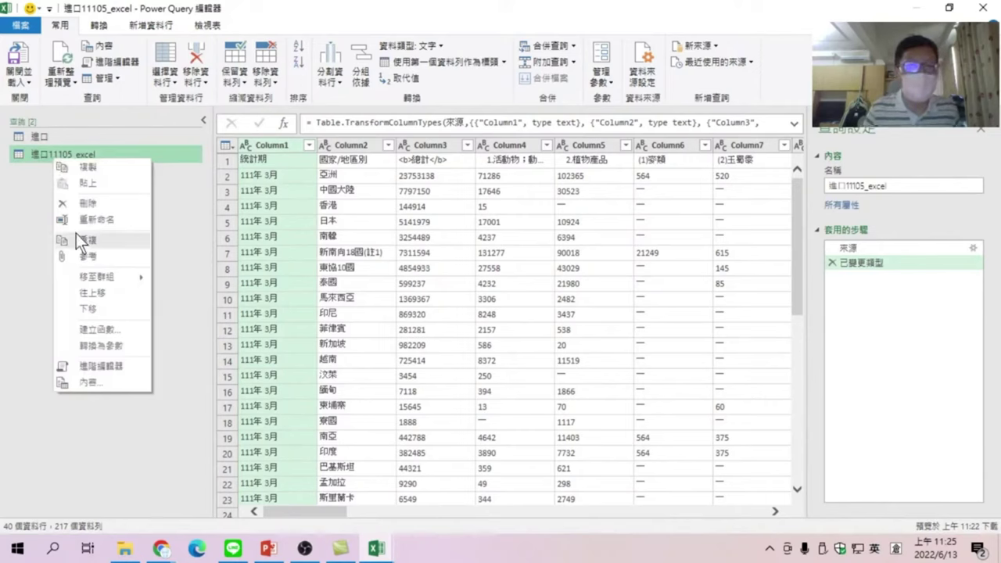
left_click(90, 205)
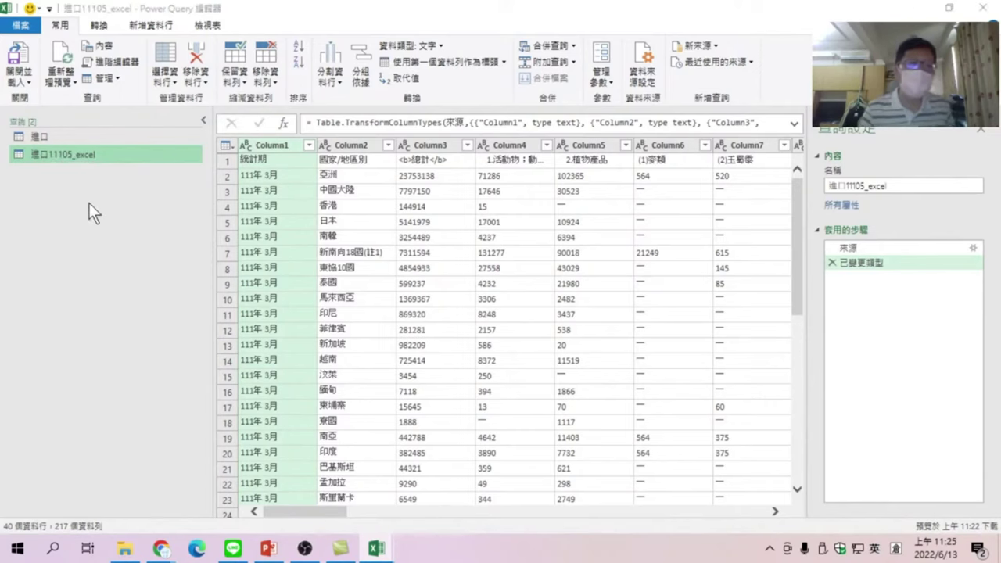
left_click(570, 297)
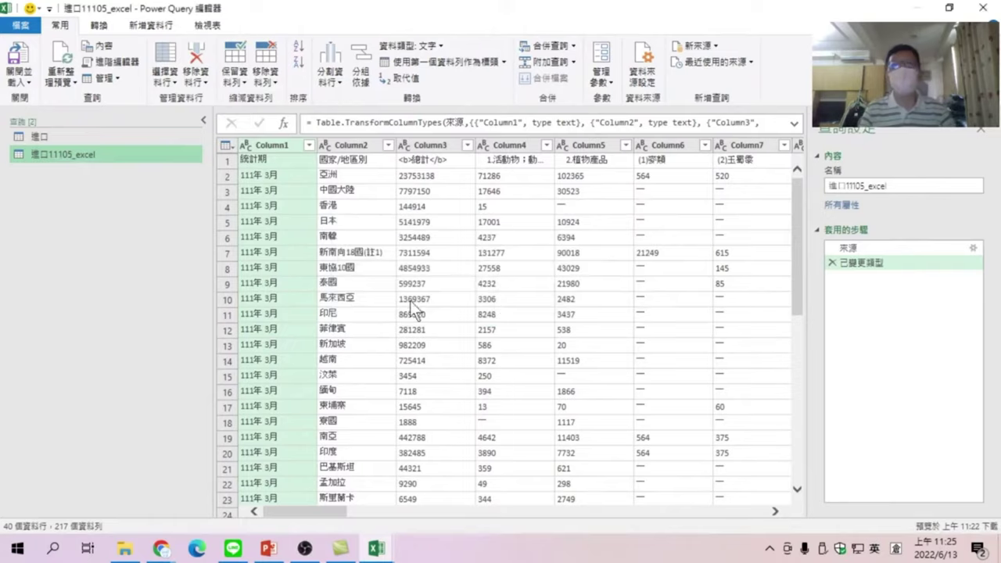
Duplicate the 進口 query.
left_click(44, 138)
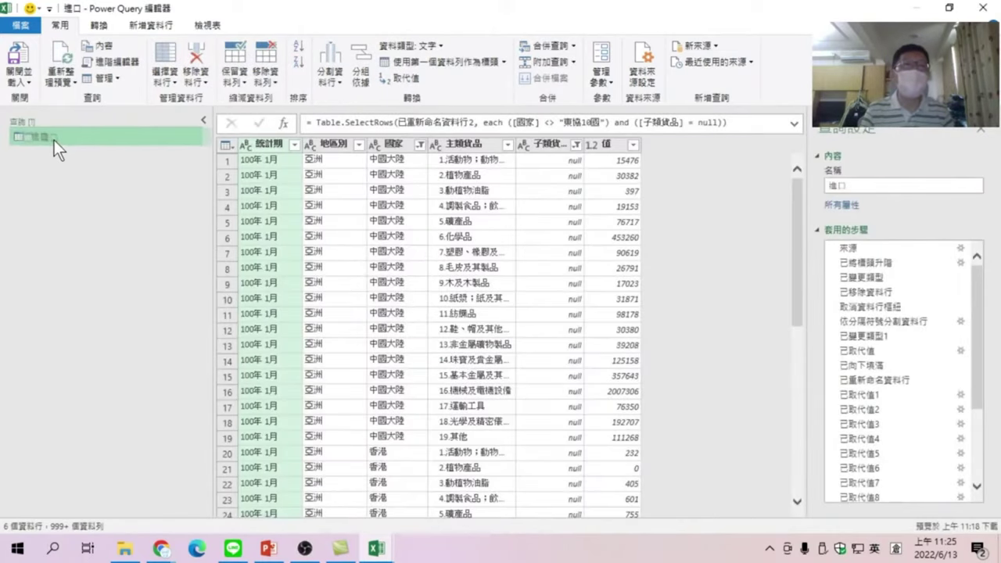
right_click(45, 137)
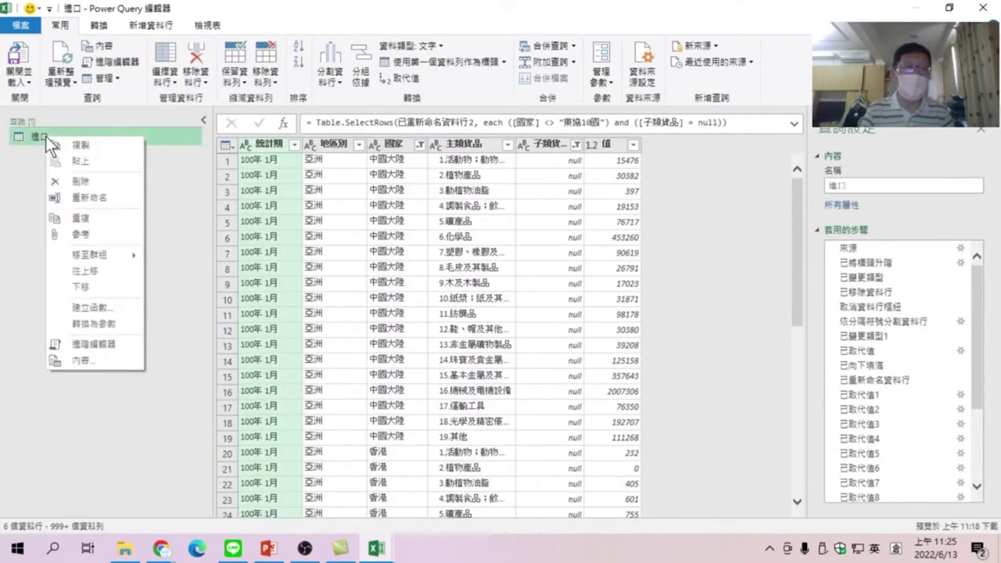
left_click(93, 219)
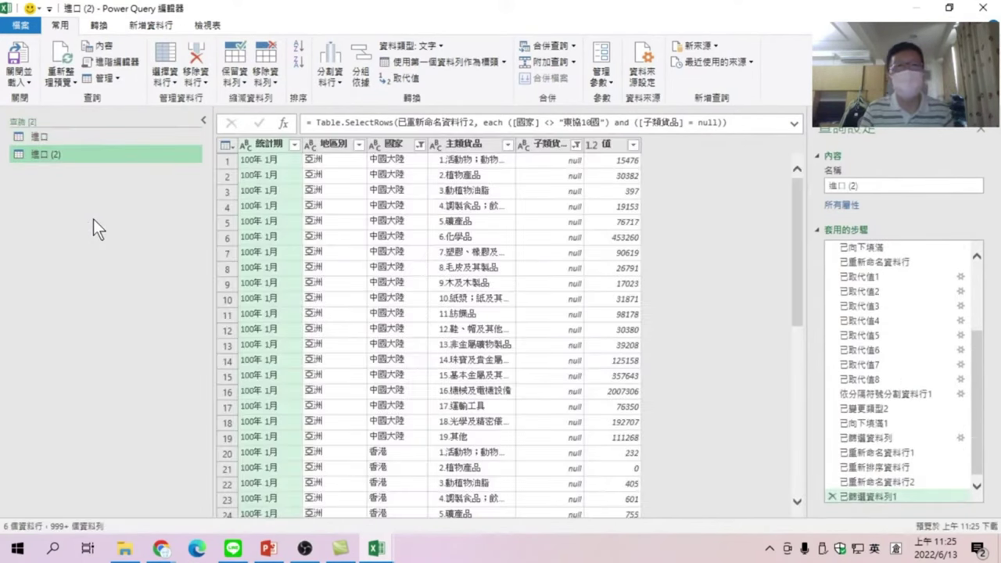
Rename the duplicate 進口 (2) query to 進口_202205.
right_click(51, 151)
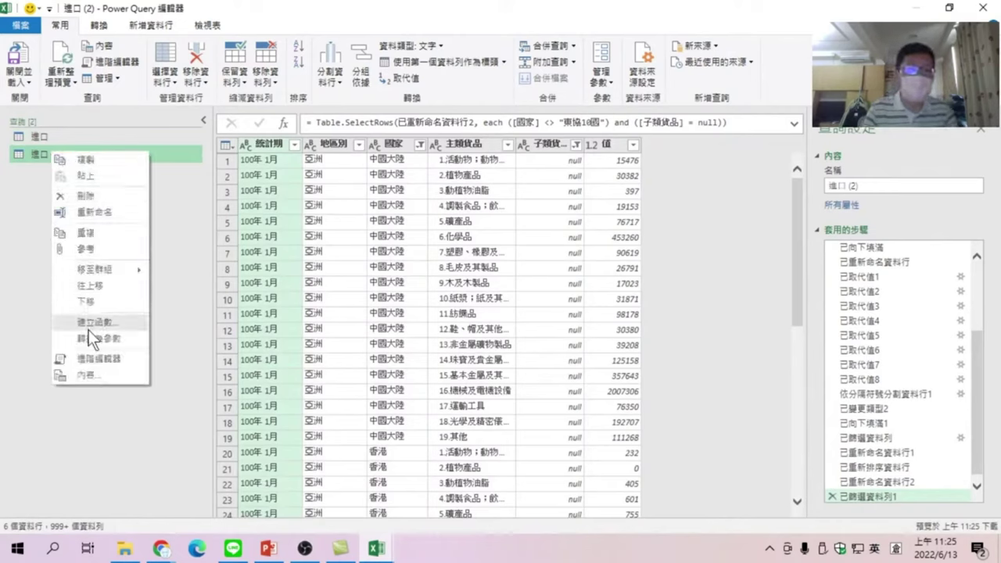
left_click(22, 224)
right_click(44, 155)
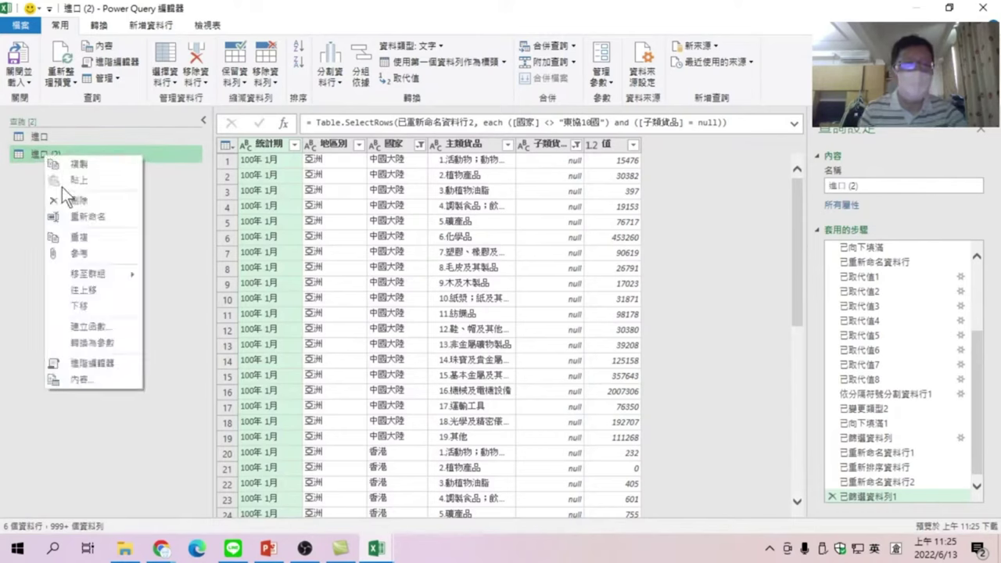
left_click(83, 213)
key("End")
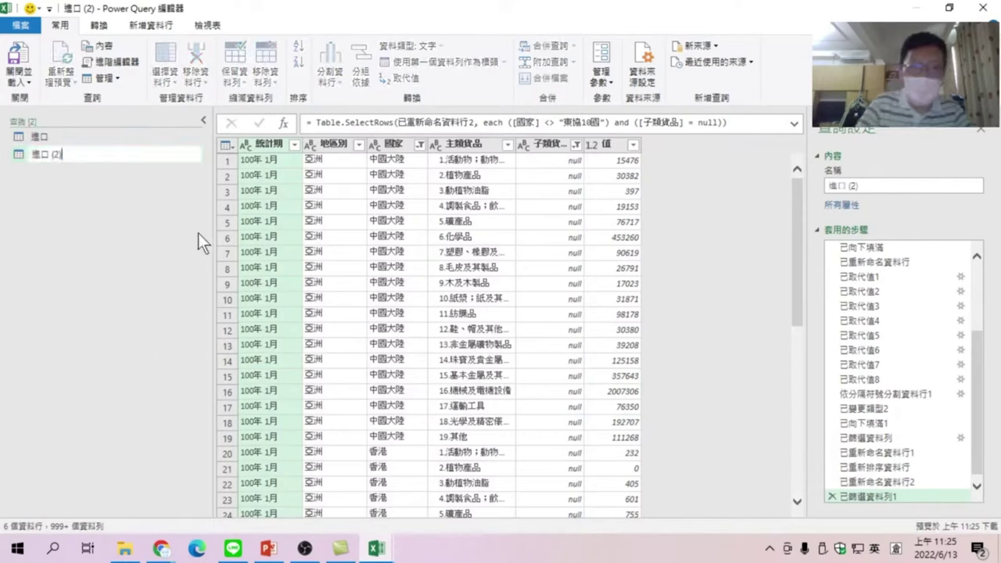
key("BackSpace")
key("BackSpace")
key("BackSpace")
key("BackSpace")
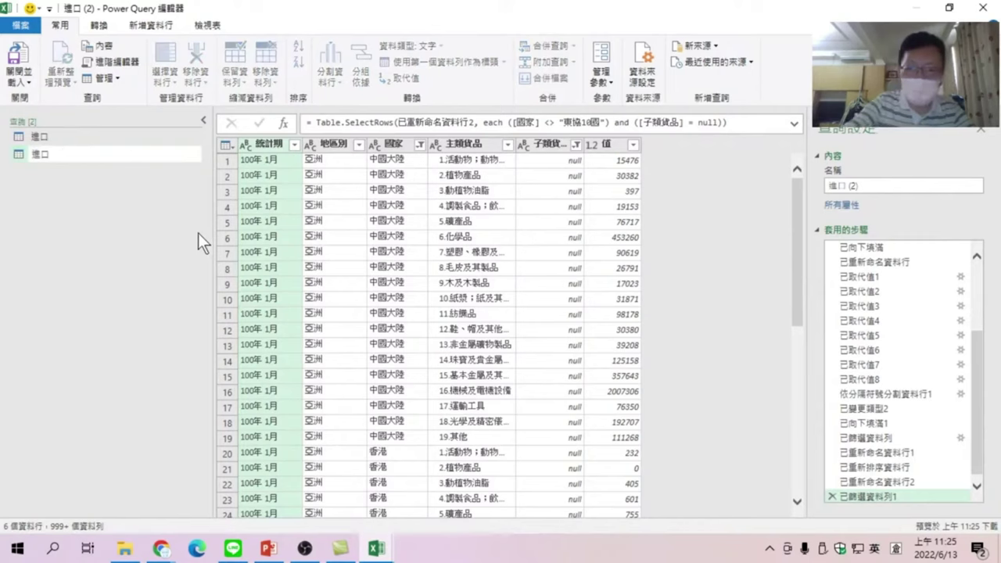
type("_2022")
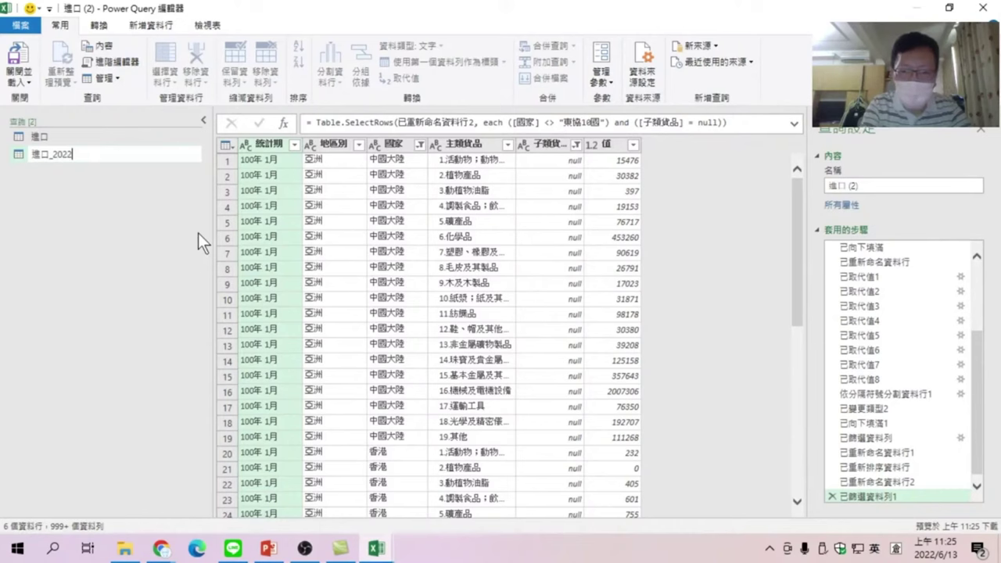
type("05")
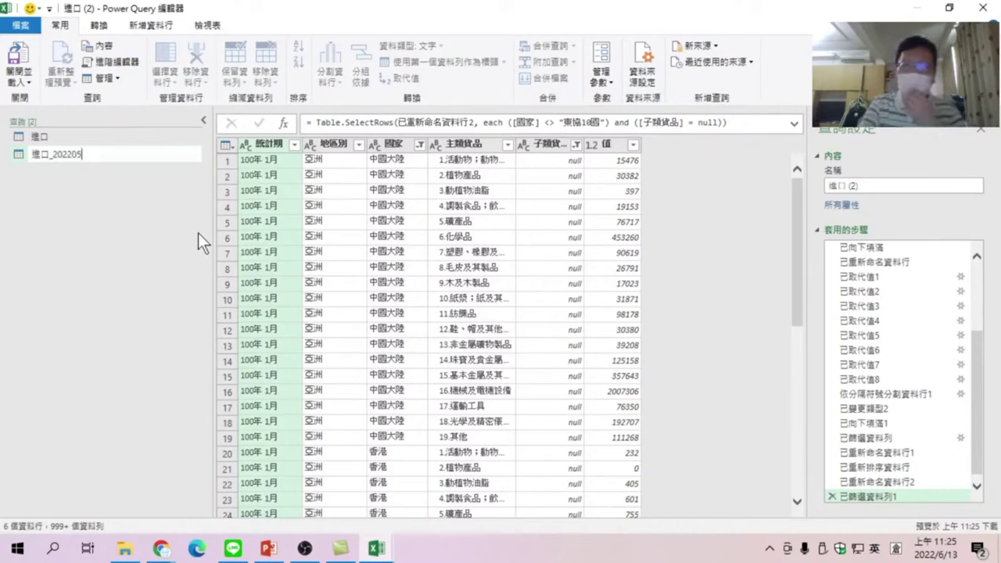
key("Return")
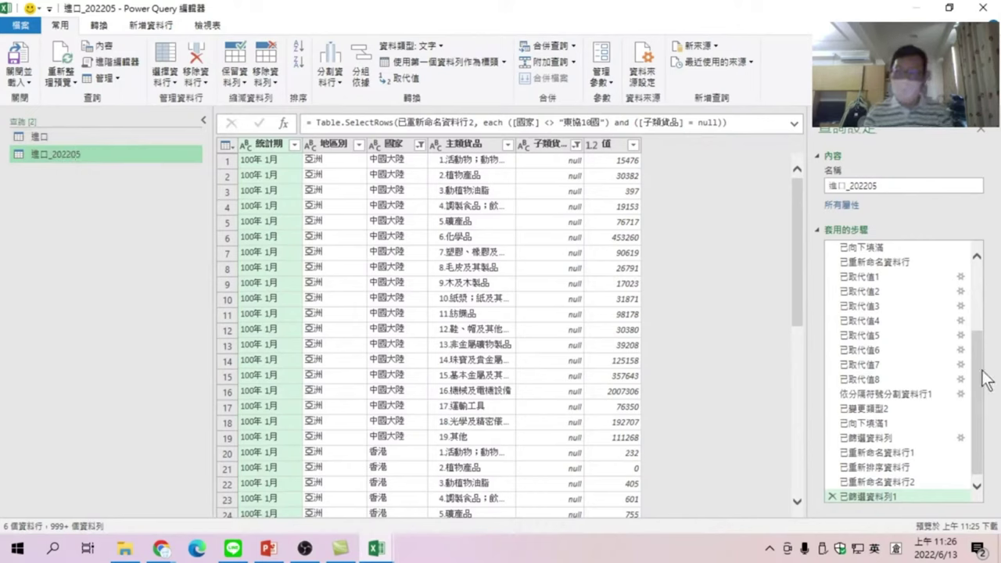
left_click_drag(986, 379, 986, 262)
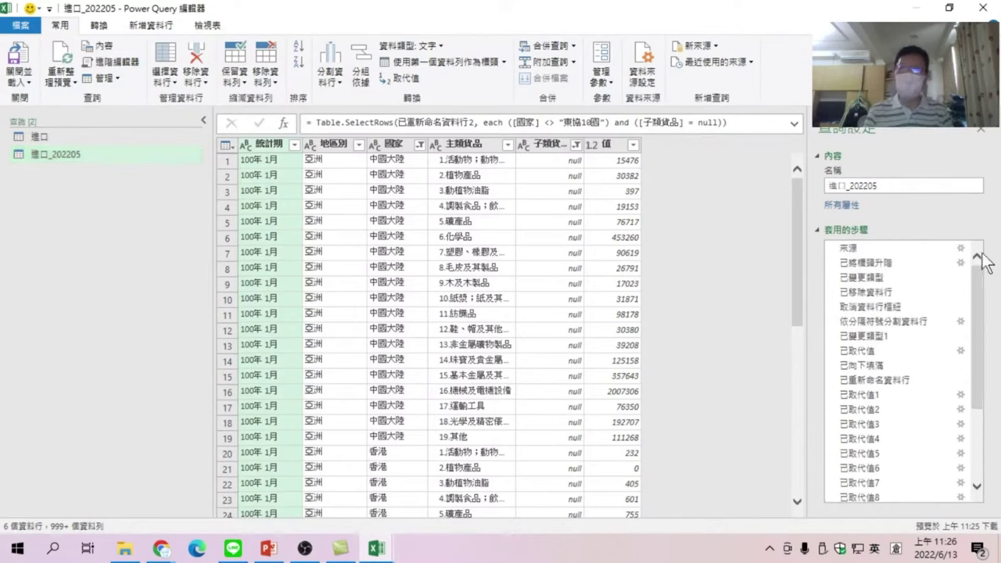
Repoint the 進口_202205 source step to 下載 > 範例20220613 > 範例20220613 > 進口11105_excel.csv.
left_click(878, 247)
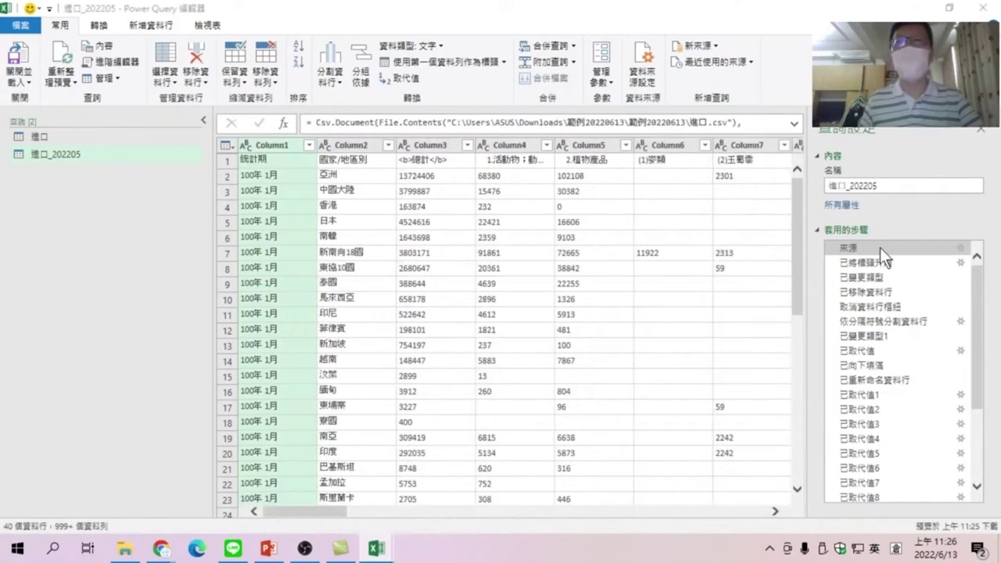
double_click(880, 247)
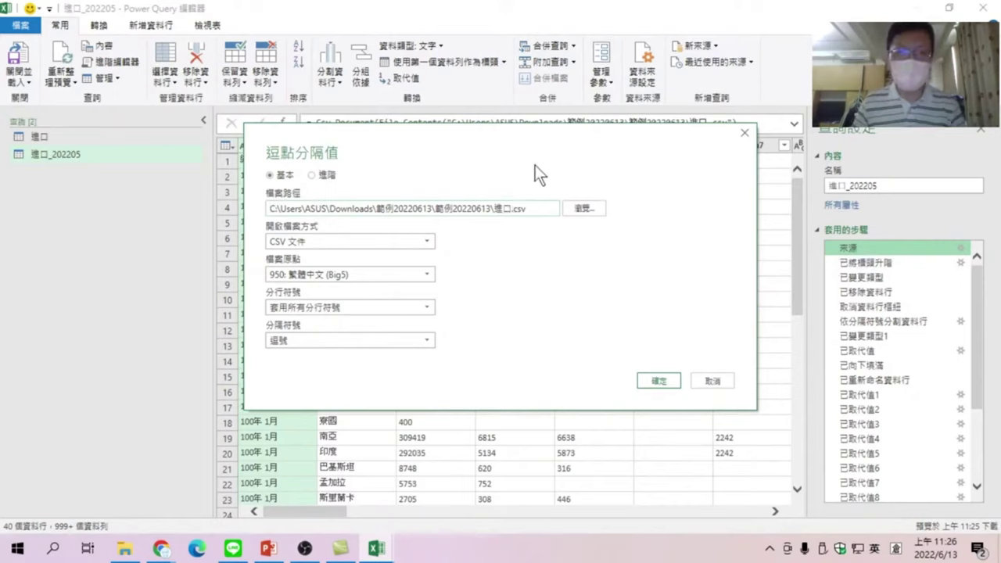
left_click(586, 210)
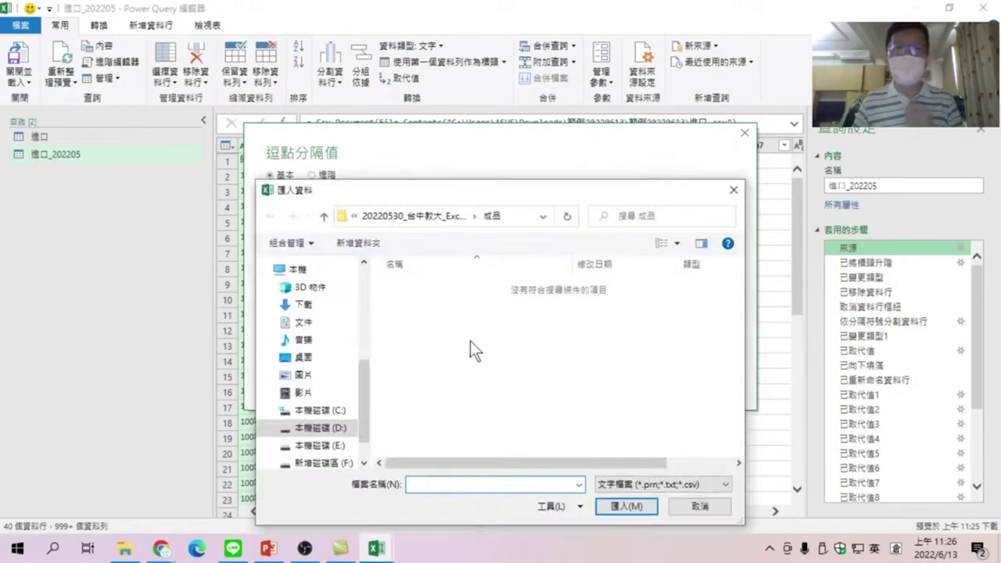
left_click(304, 305)
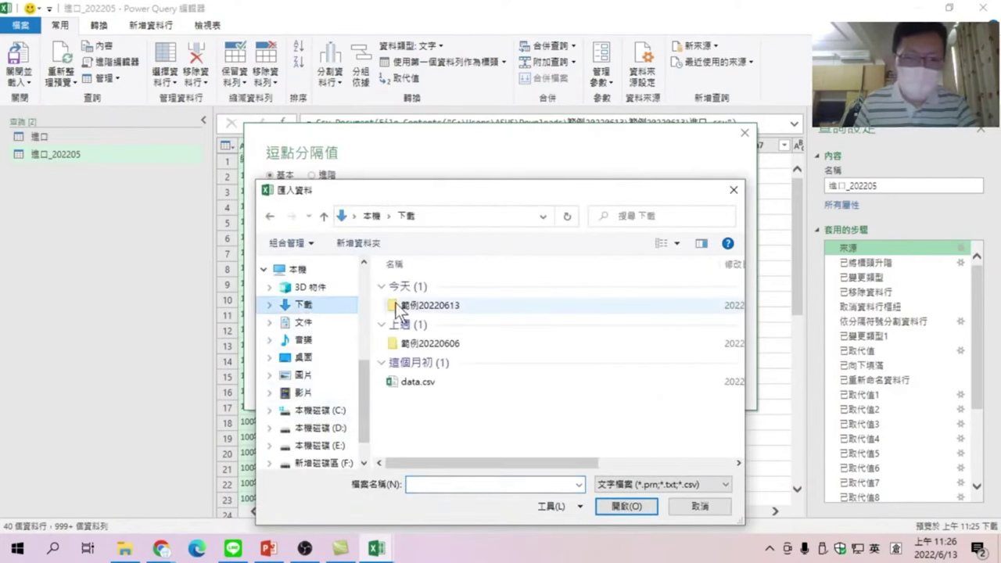
double_click(416, 307)
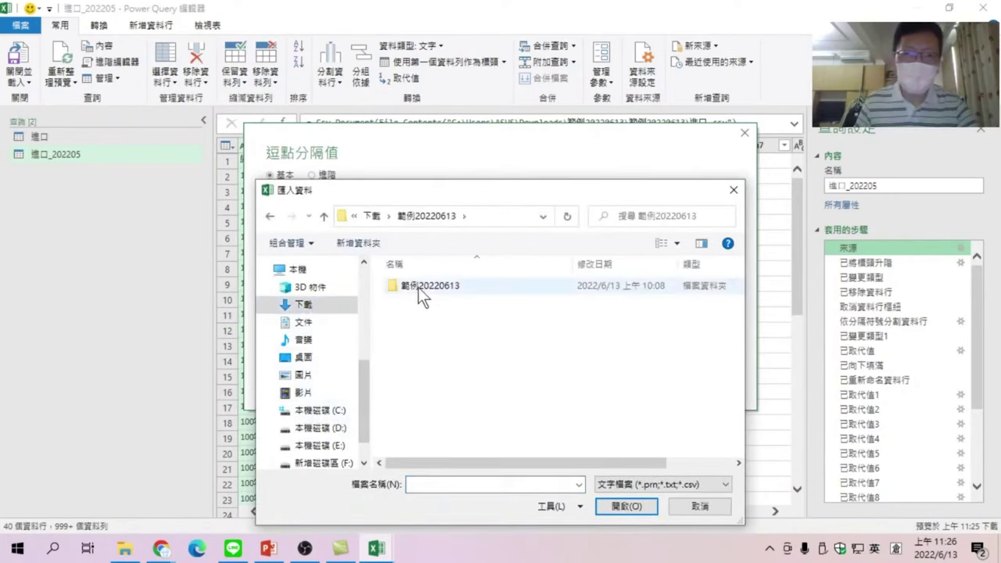
double_click(420, 290)
left_click(444, 303)
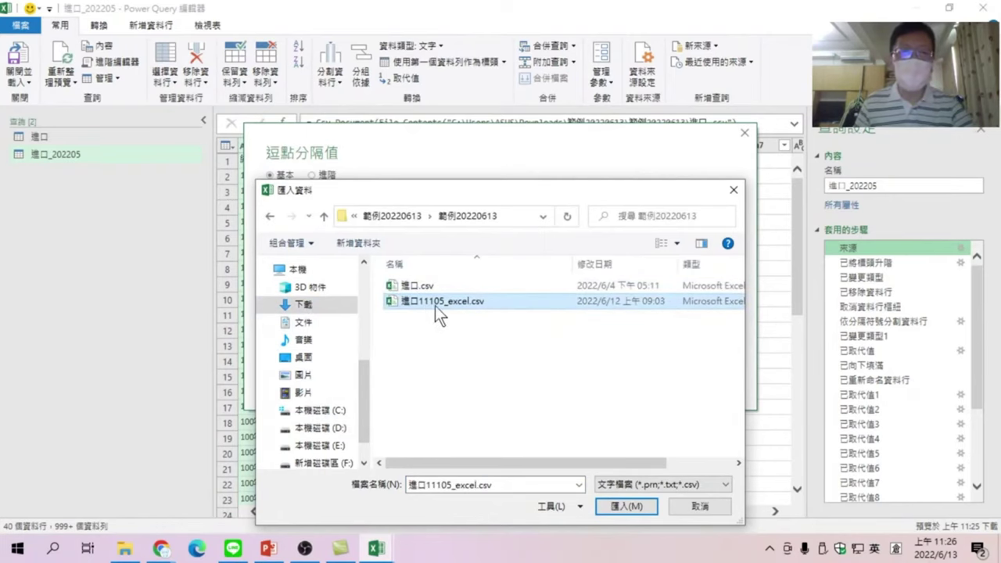
left_click(630, 504)
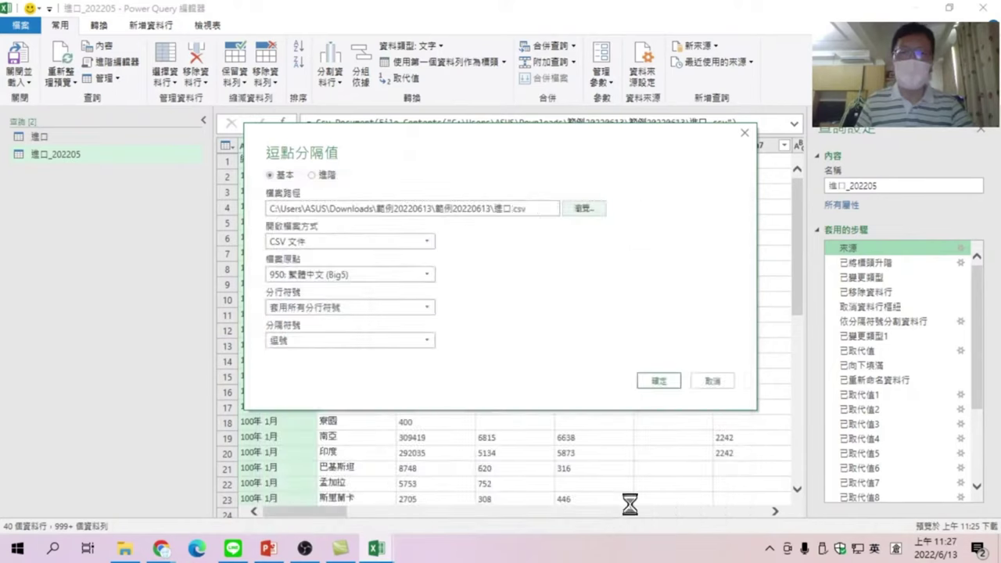
left_click(659, 381)
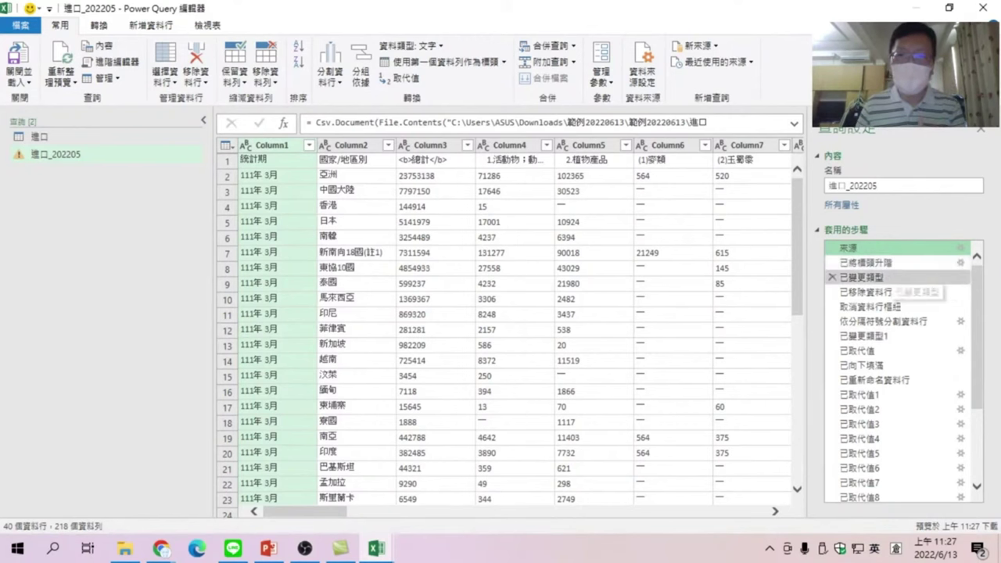
scroll(981, 263, "up", 2)
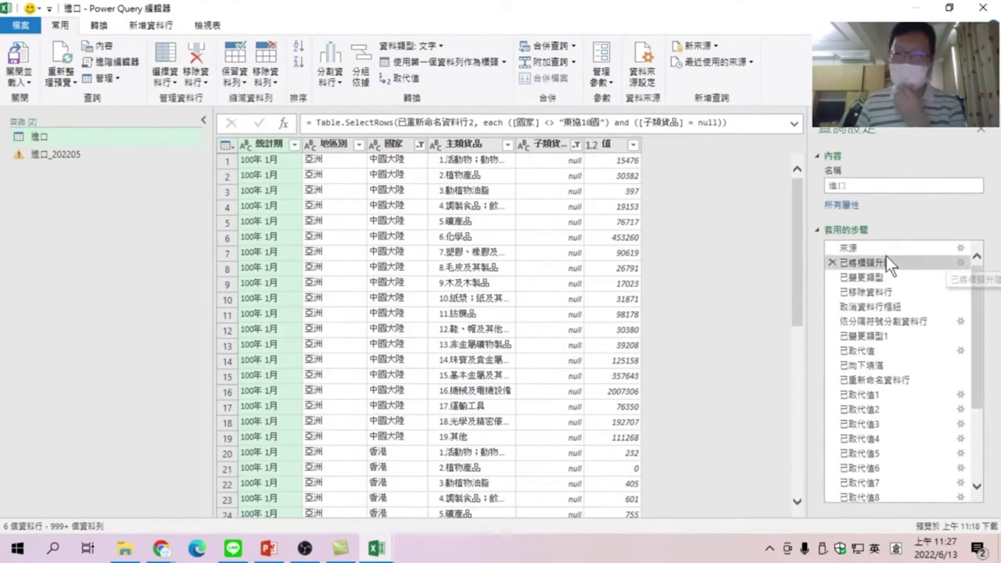
left_click(856, 262)
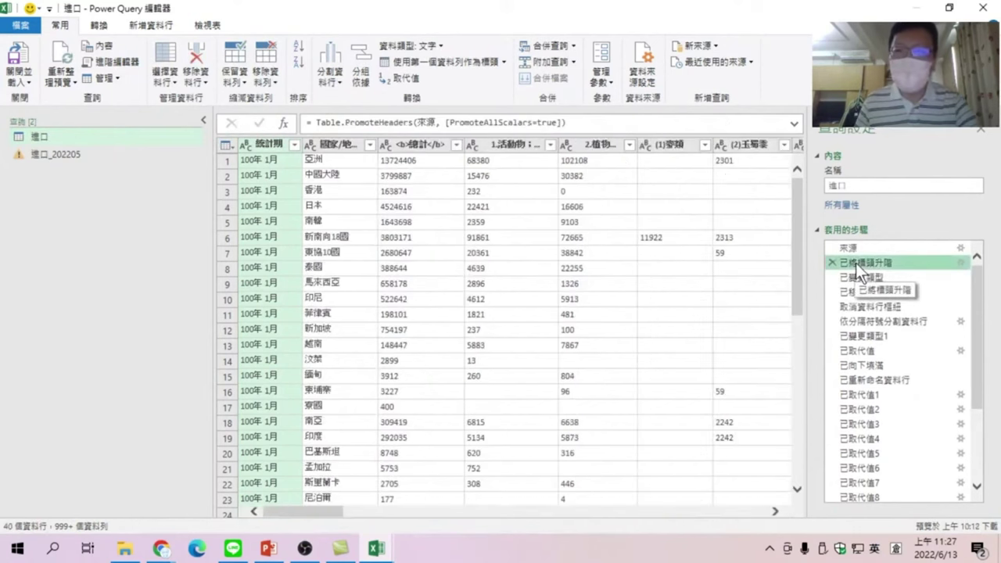
left_click_drag(316, 514, 425, 516)
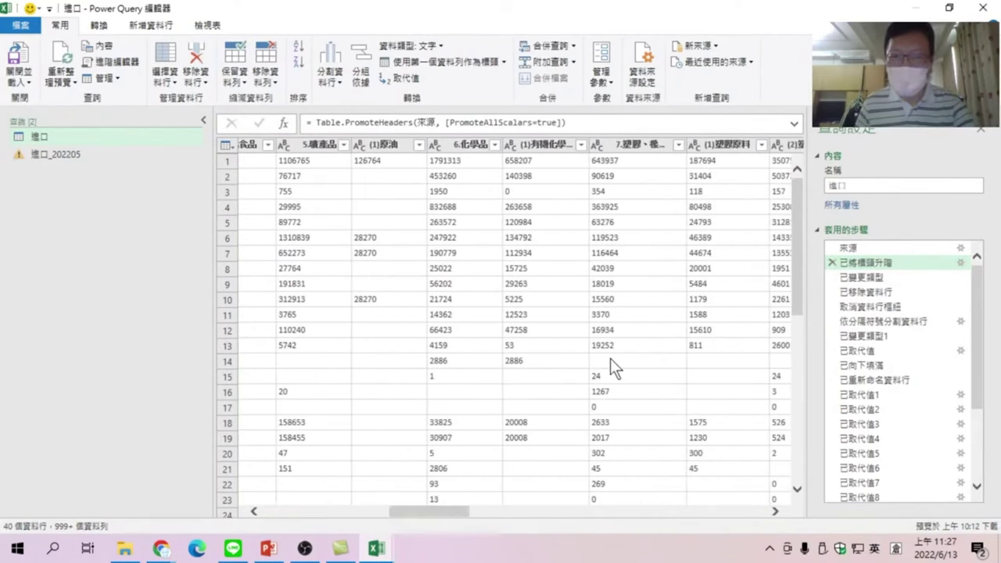
left_click(49, 156)
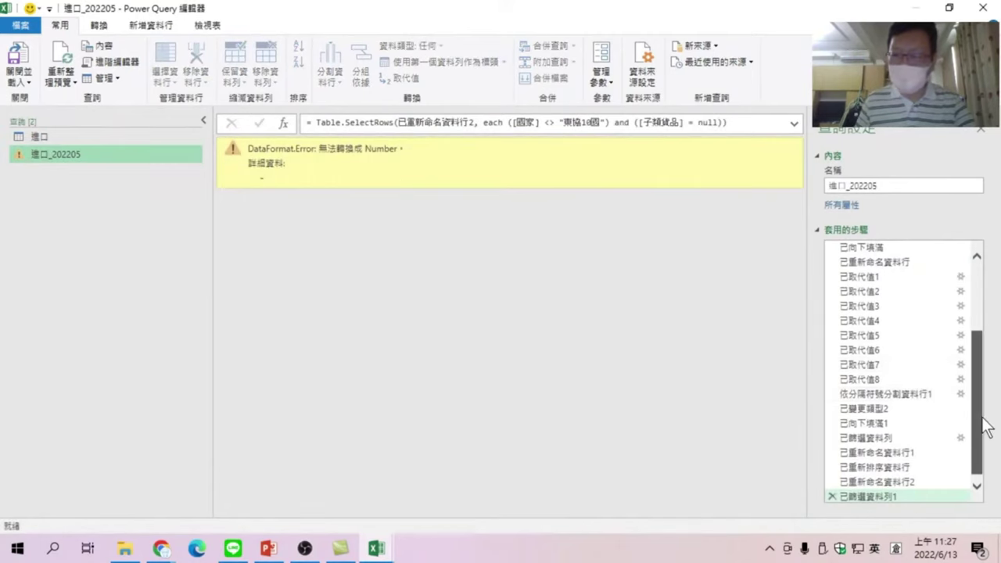
scroll(983, 426, "up", 4)
left_click(849, 249)
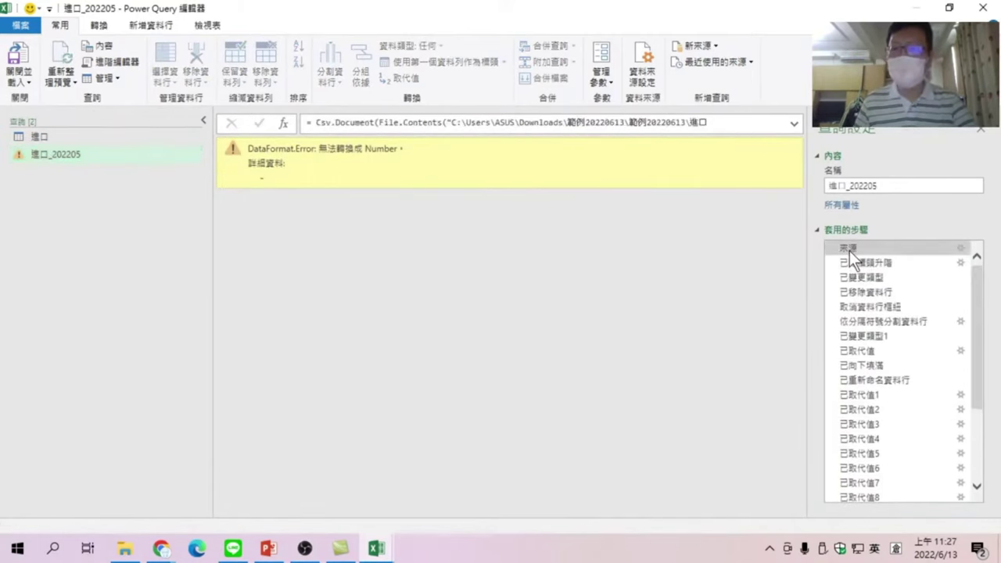
left_click(854, 264)
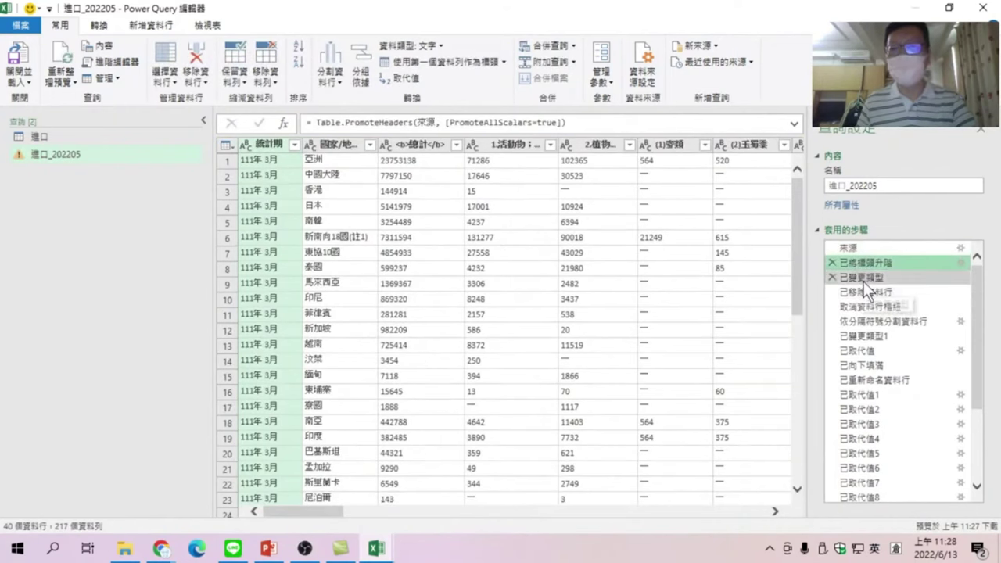
left_click(863, 280)
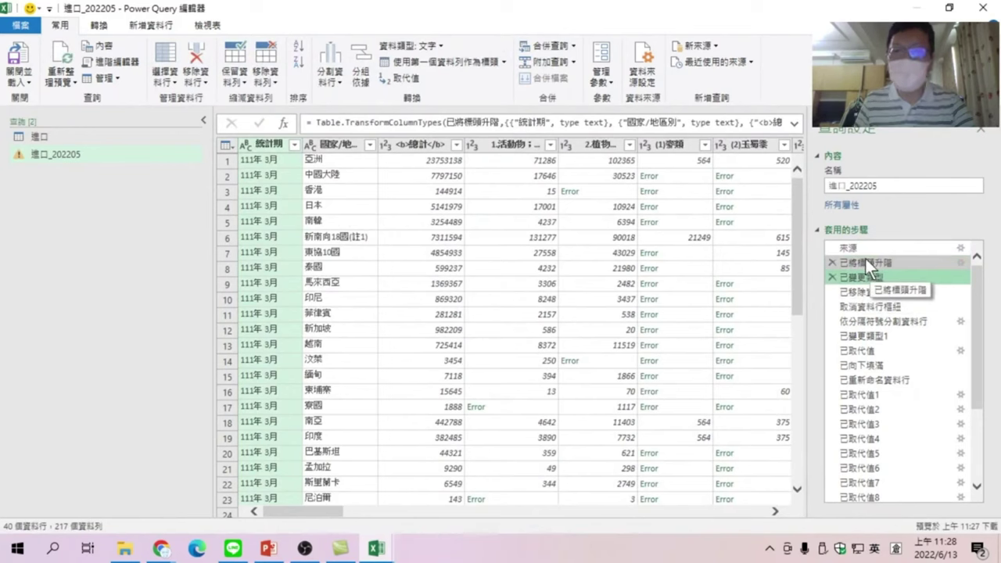
left_click(863, 261)
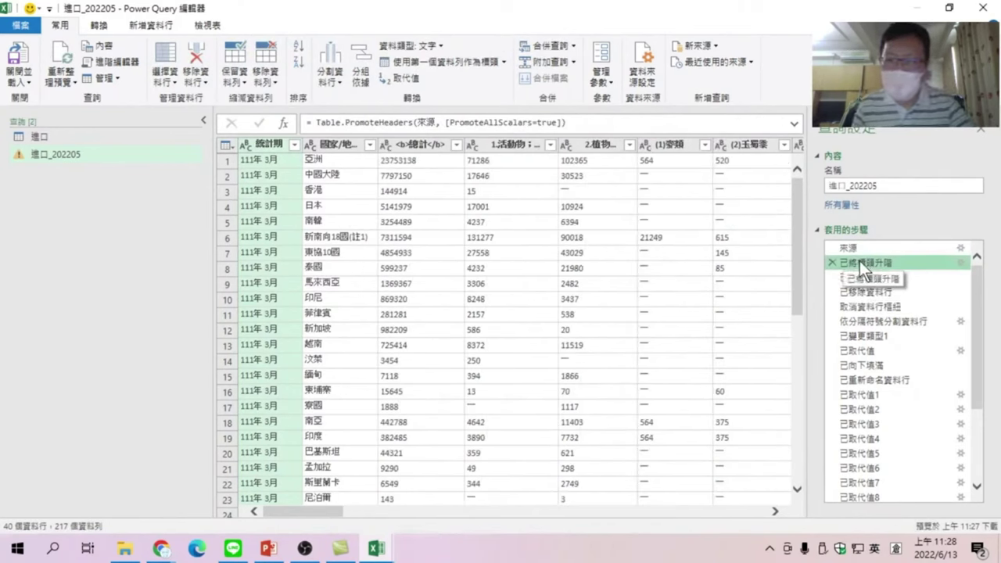
left_click(864, 277)
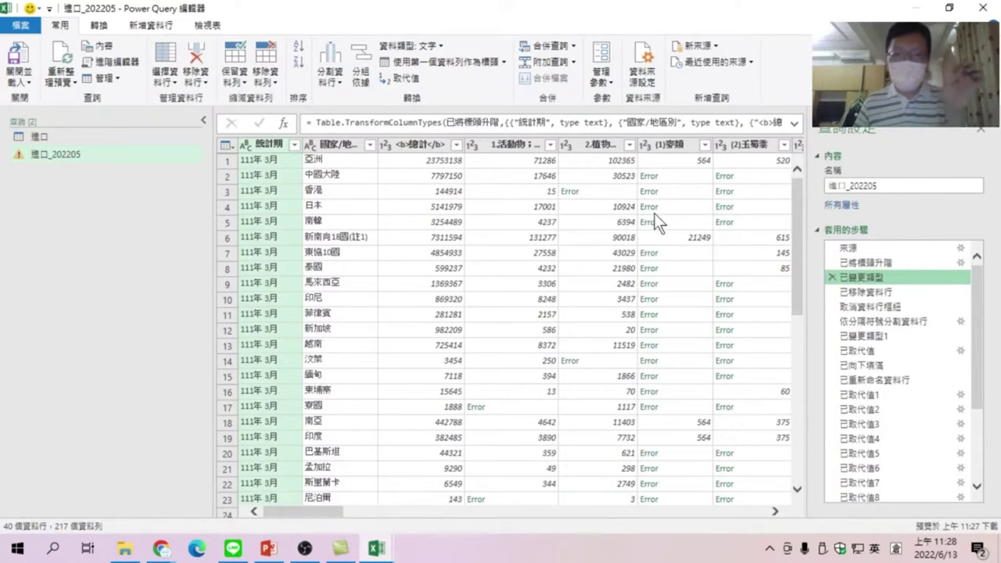
key("Up")
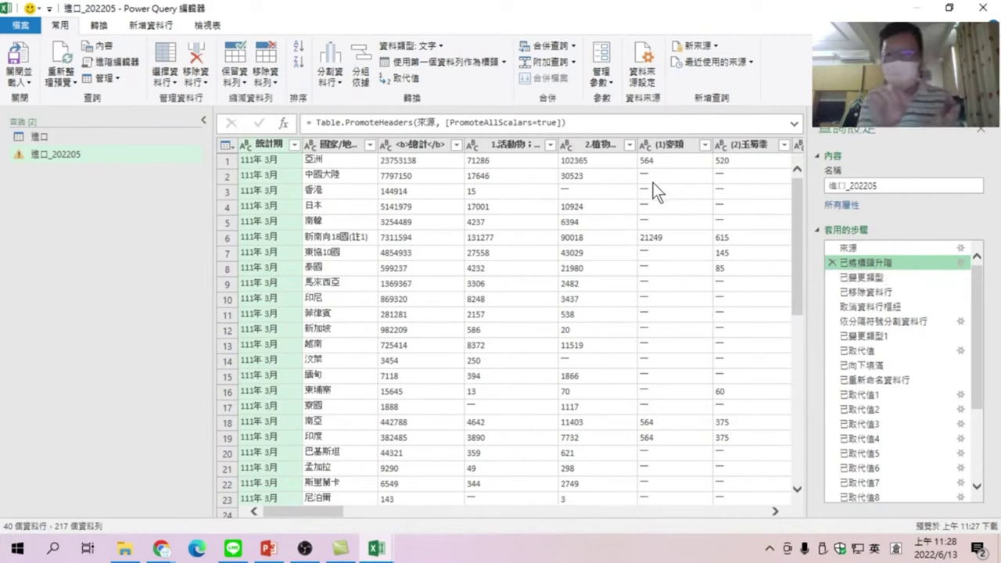
Copy the dash placeholder from (1)麥類 and select columns 總計 through 19.其他.
right_click(658, 174)
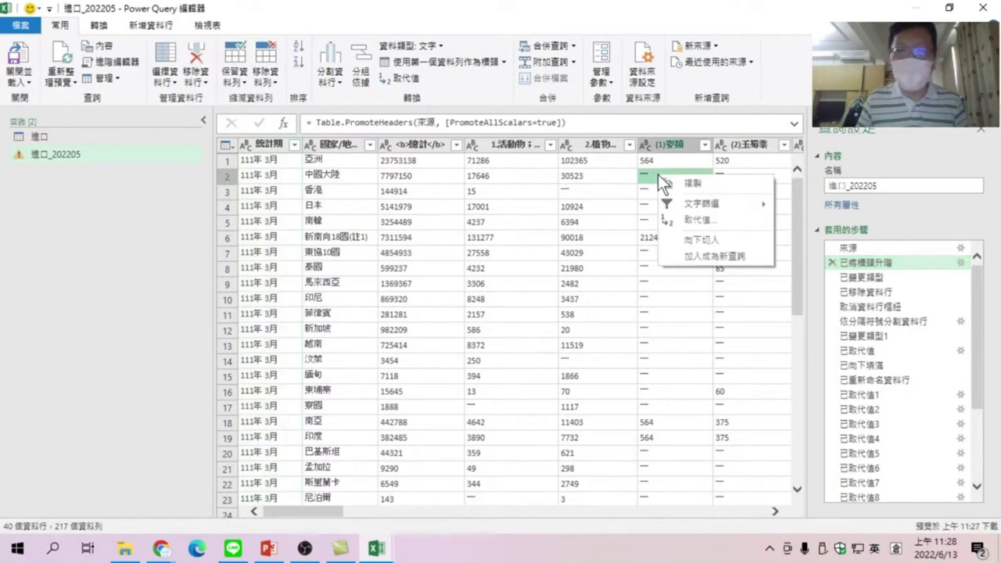
left_click(701, 183)
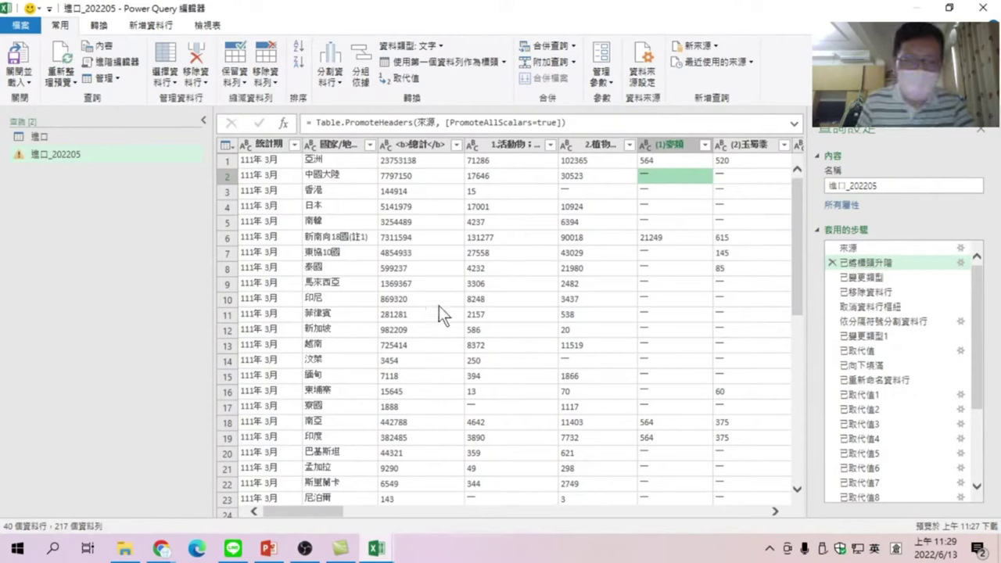
left_click_drag(796, 200, 802, 313)
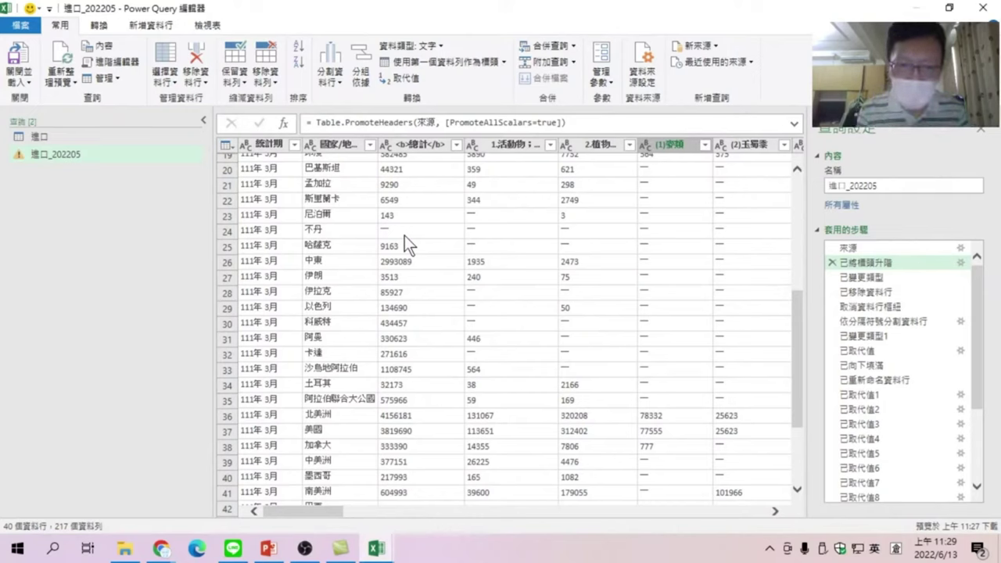
left_click(414, 143)
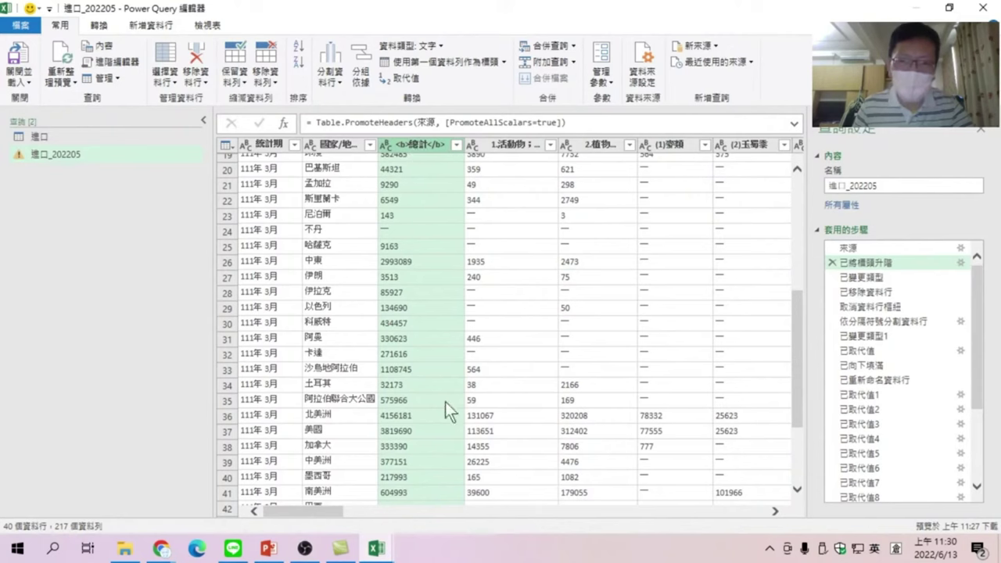
left_click_drag(279, 513, 753, 536)
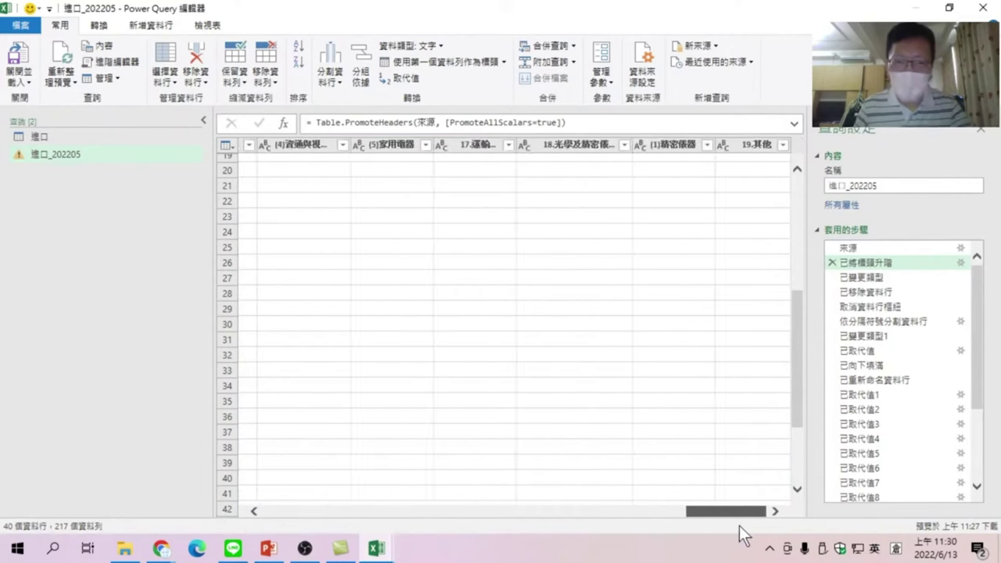
left_click(759, 142, "shift")
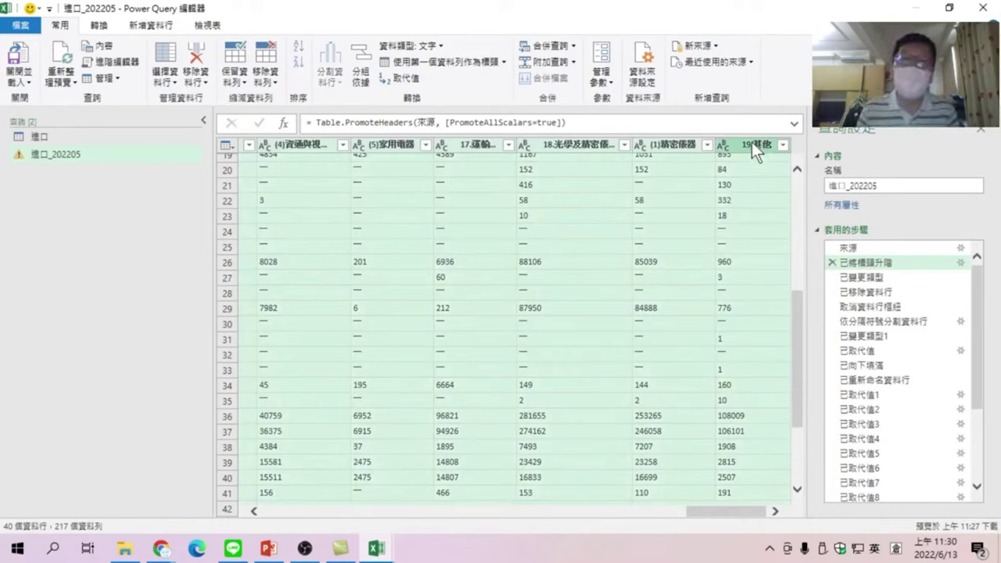
Insert a mid-query Replace Values step turning the dash into 0 across those columns.
right_click(752, 142)
left_click(806, 351)
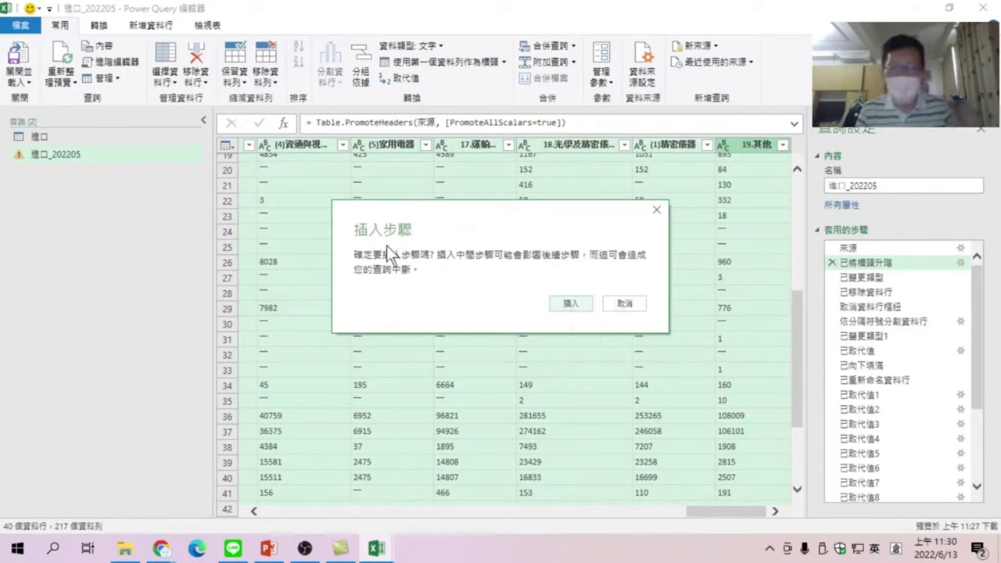
left_click(564, 303)
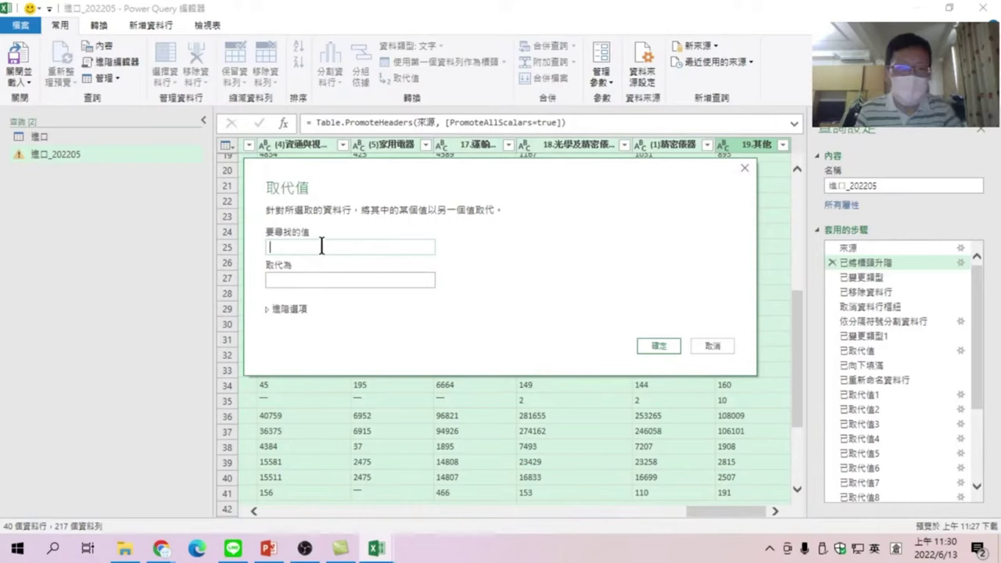
right_click(275, 246)
left_click(324, 314)
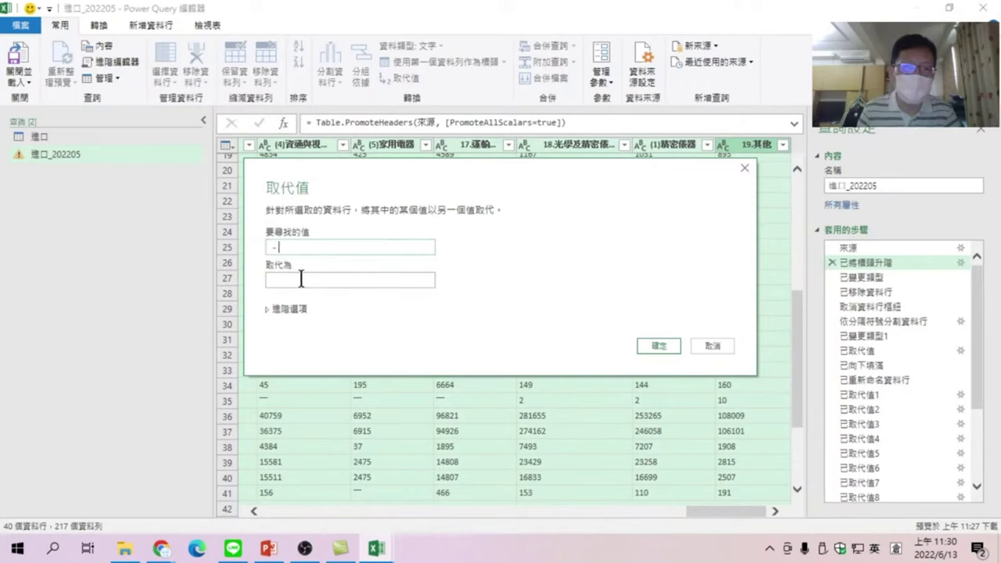
left_click(301, 280)
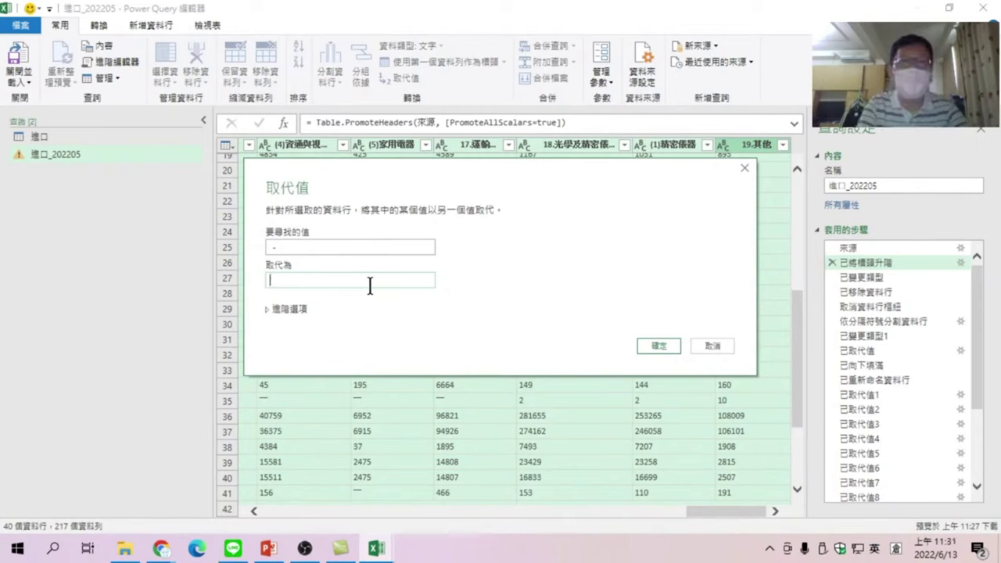
type("0")
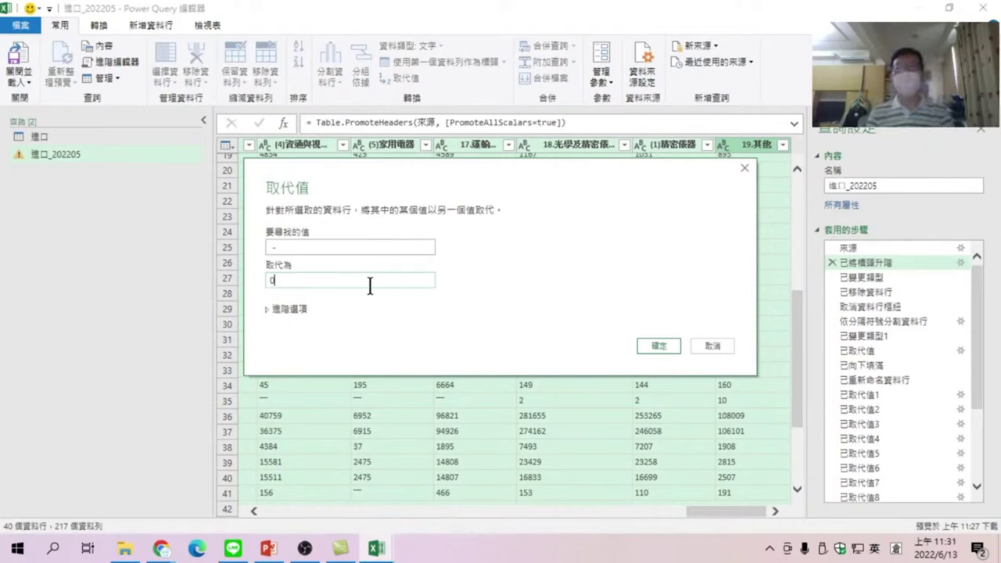
left_click(658, 347)
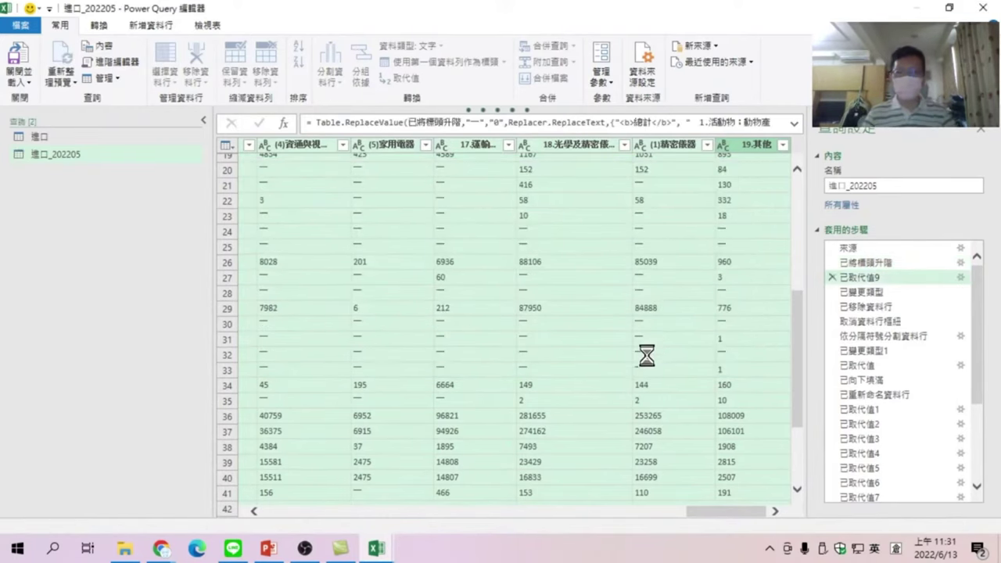
Check at the 已變更類型 step that the replaced columns are numeric, then return to 已篩選資料列1.
left_click(872, 292)
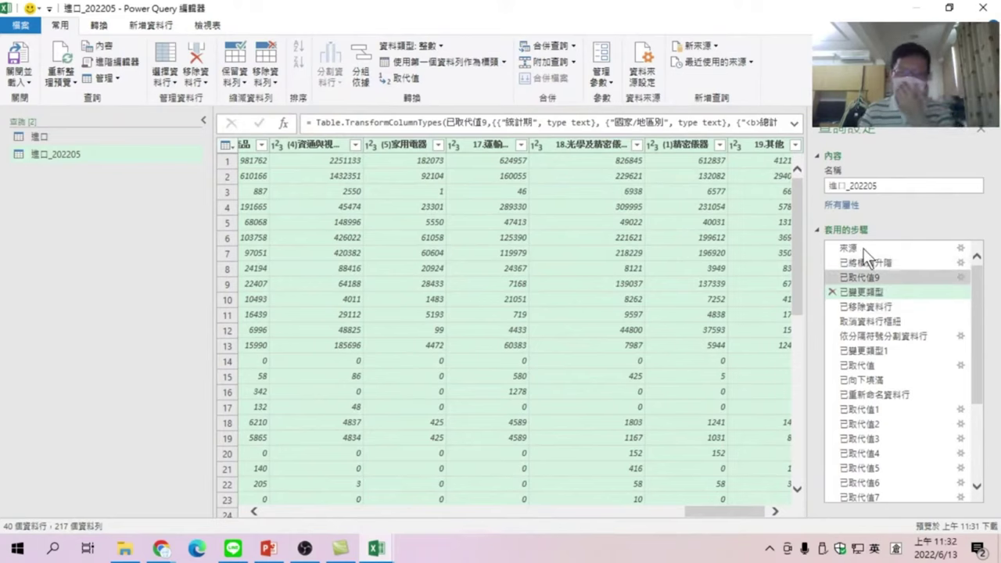
left_click_drag(982, 286, 983, 422)
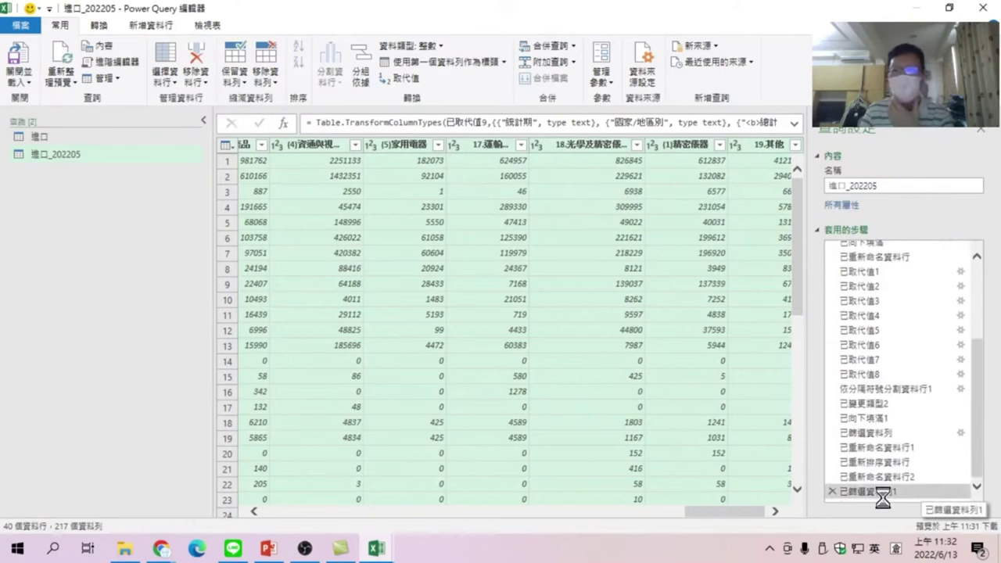
left_click(884, 494)
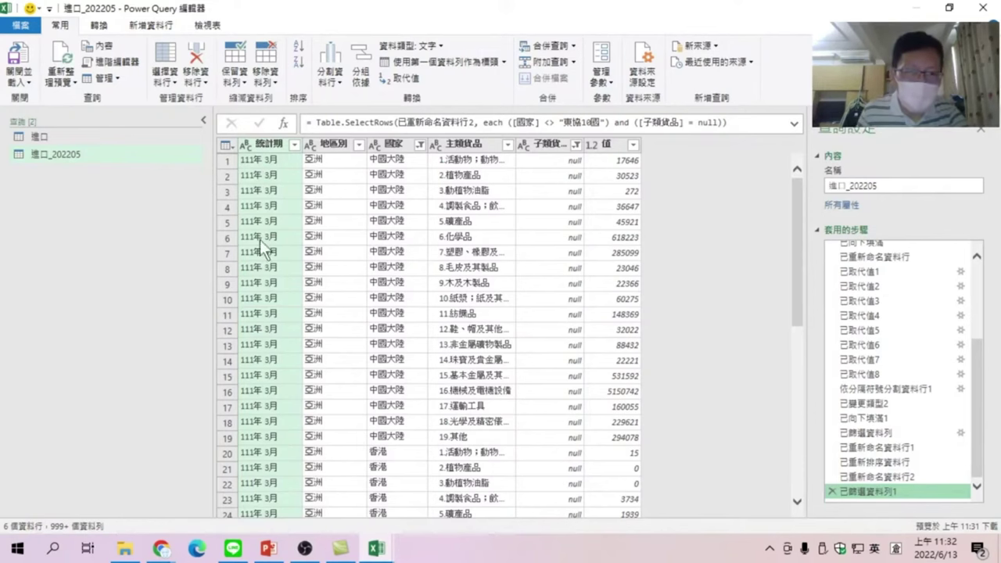
Review the final preview's 111年 3月 rows with 0 values, then select the 進口 query.
scroll(260, 240, "down", 8)
scroll(247, 358, "down", 9)
scroll(275, 401, "down", 8)
scroll(272, 424, "down", 8)
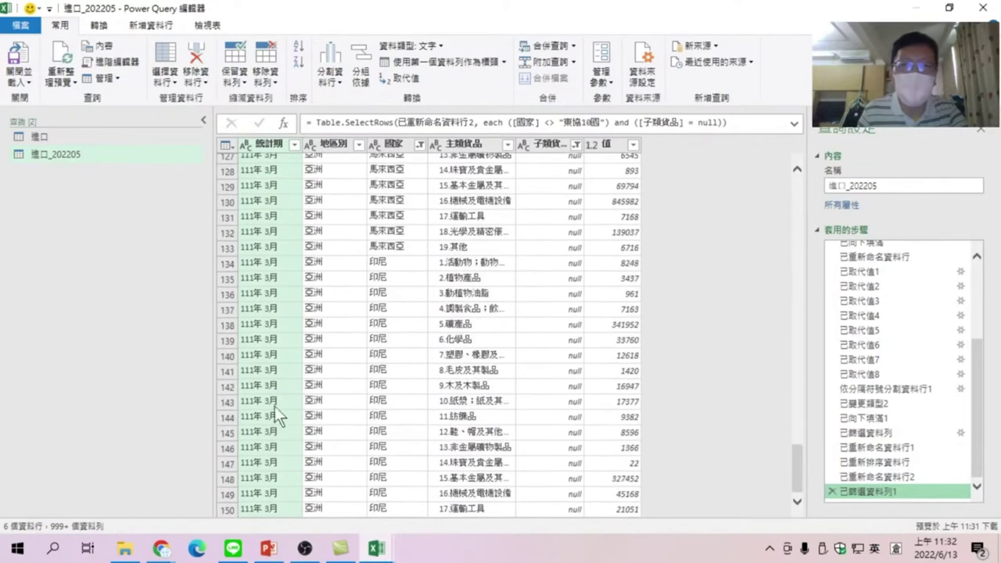
scroll(275, 406, "down", 14)
scroll(271, 433, "down", 14)
scroll(265, 421, "down", 14)
scroll(267, 419, "down", 15)
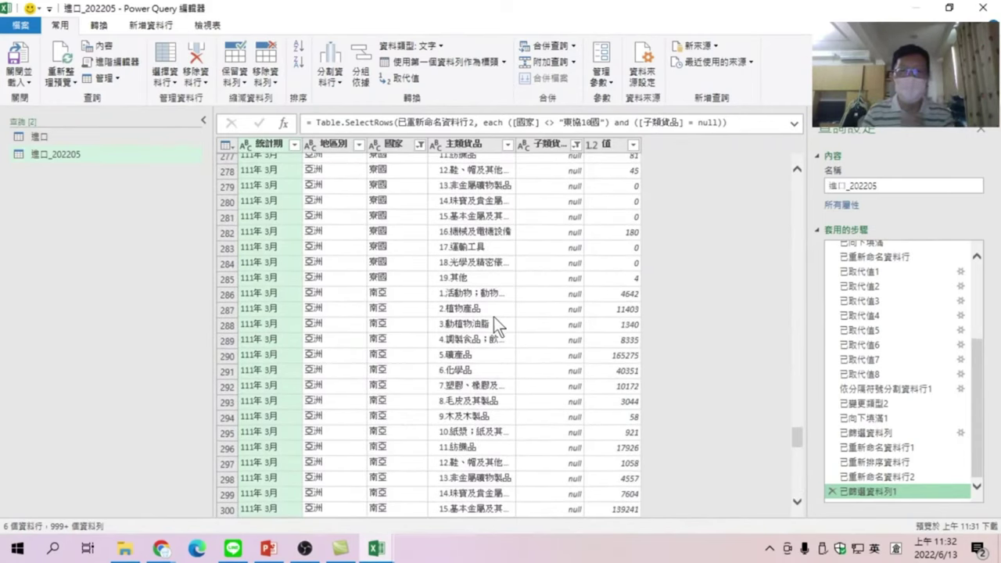
scroll(456, 308, "up", 8)
scroll(532, 281, "up", 8)
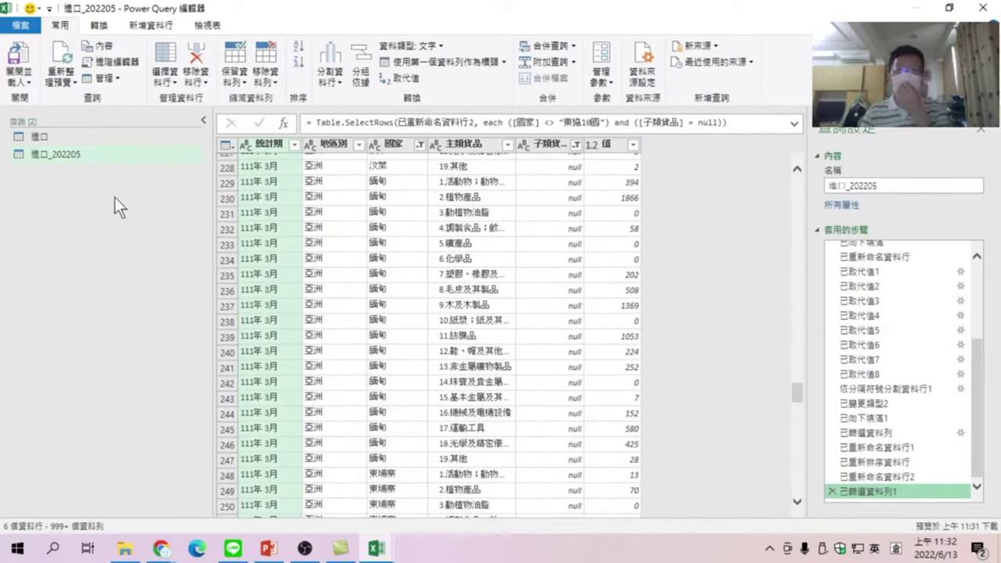
left_click(40, 135)
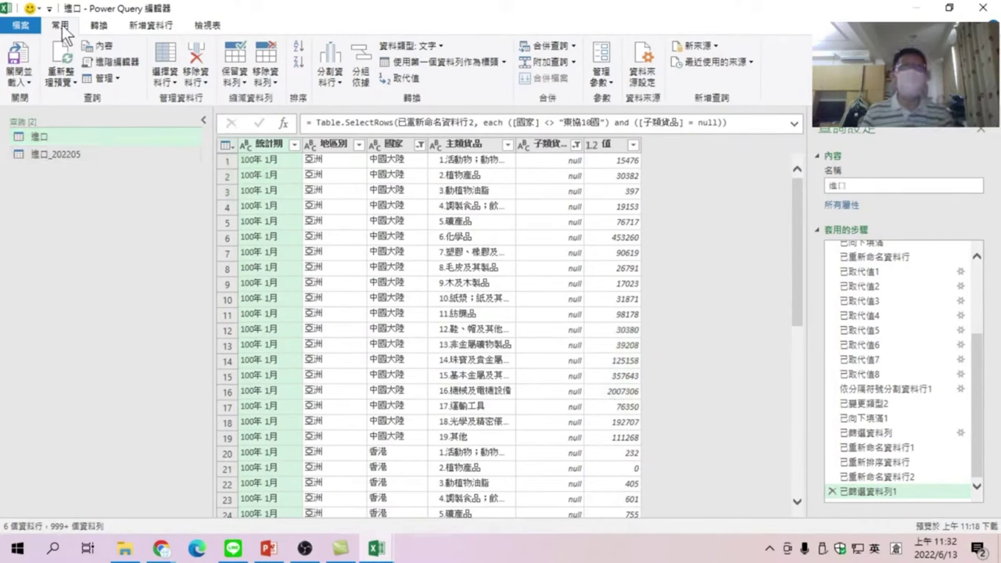
Append 進口_202205 to the 進口 query using the two-table option.
left_click(573, 62)
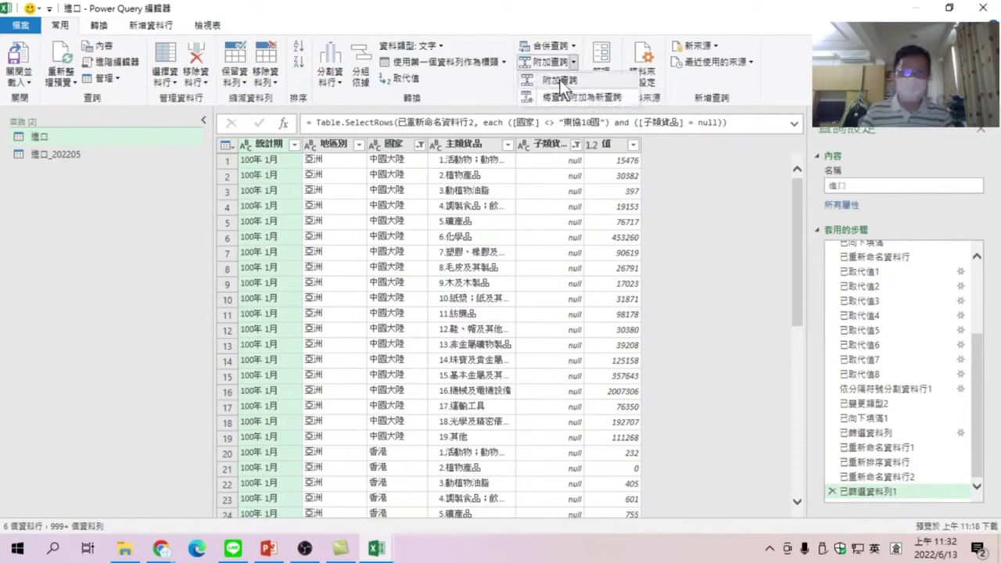
left_click(561, 80)
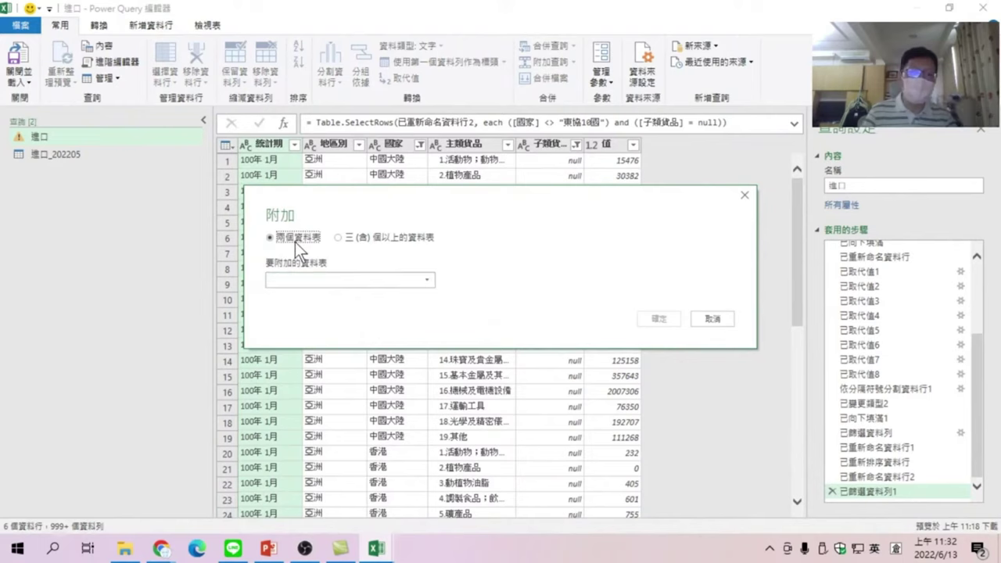
left_click(373, 283)
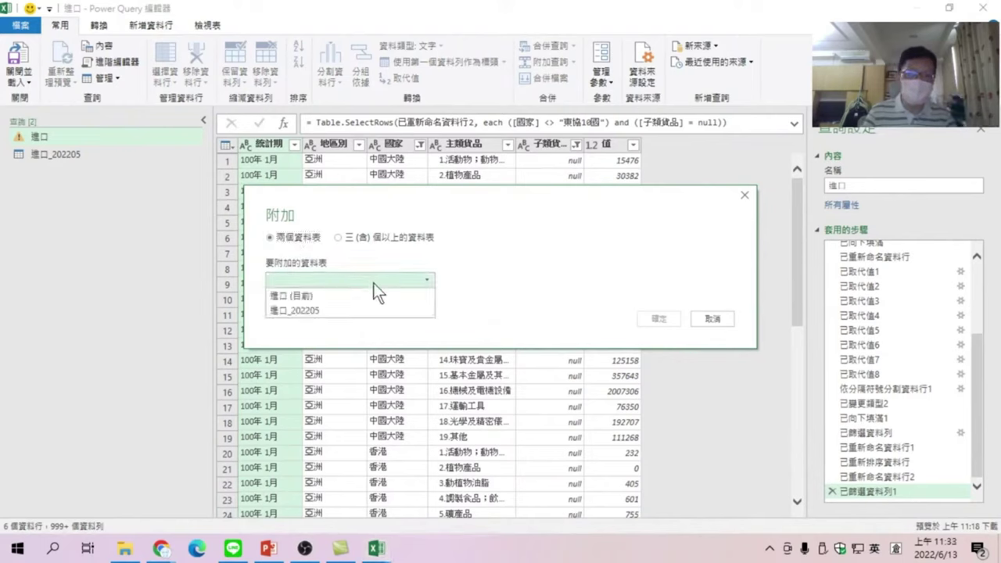
left_click(291, 312)
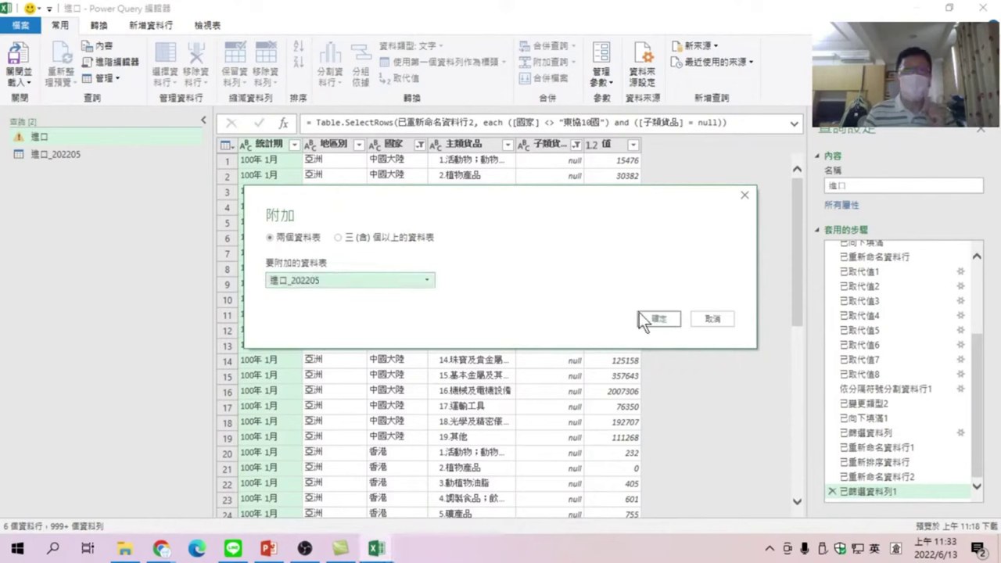
left_click(658, 318)
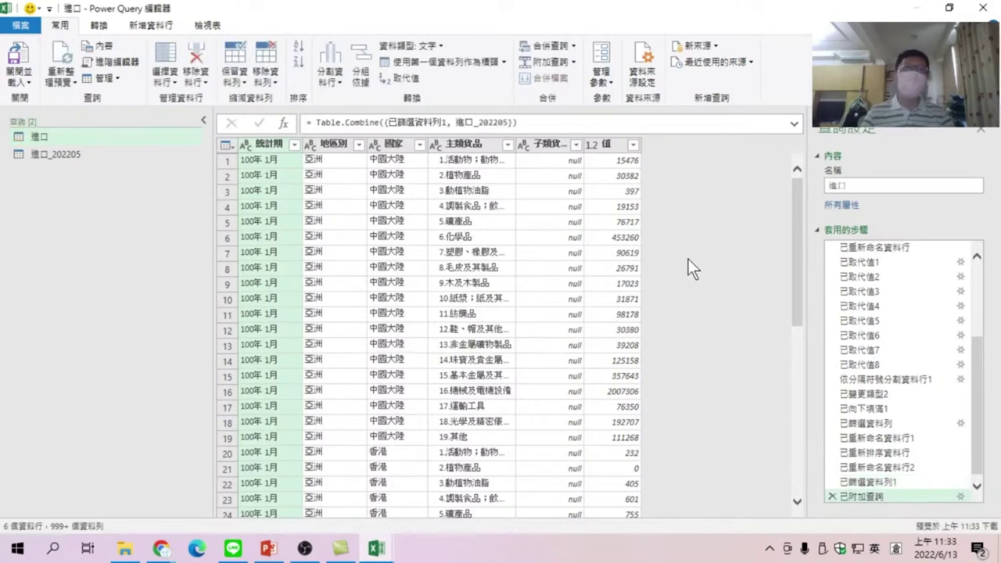
Load the full 統計期 filter list, verify 111年 3月–5月 appear, and keep all periods.
left_click(293, 145)
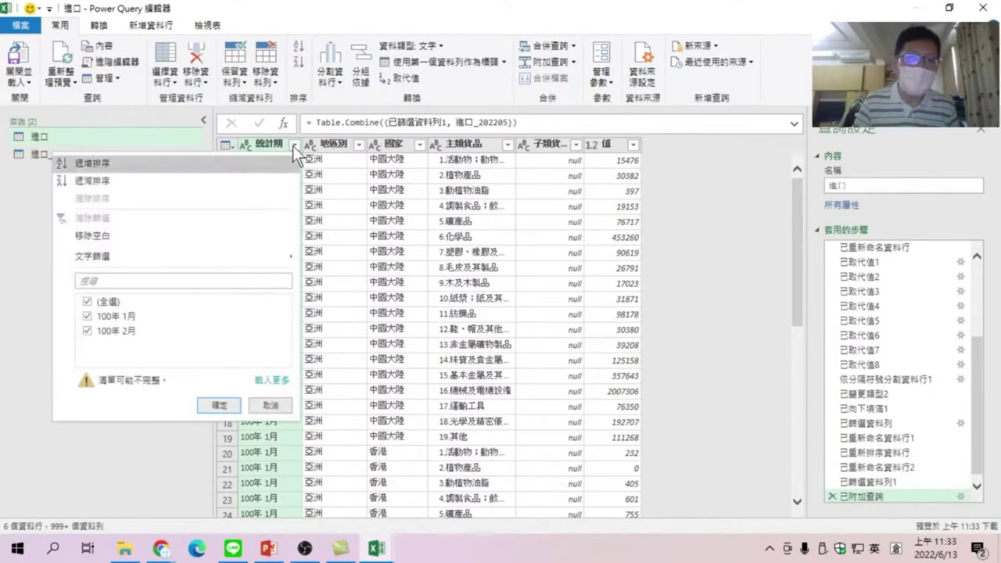
left_click(275, 381)
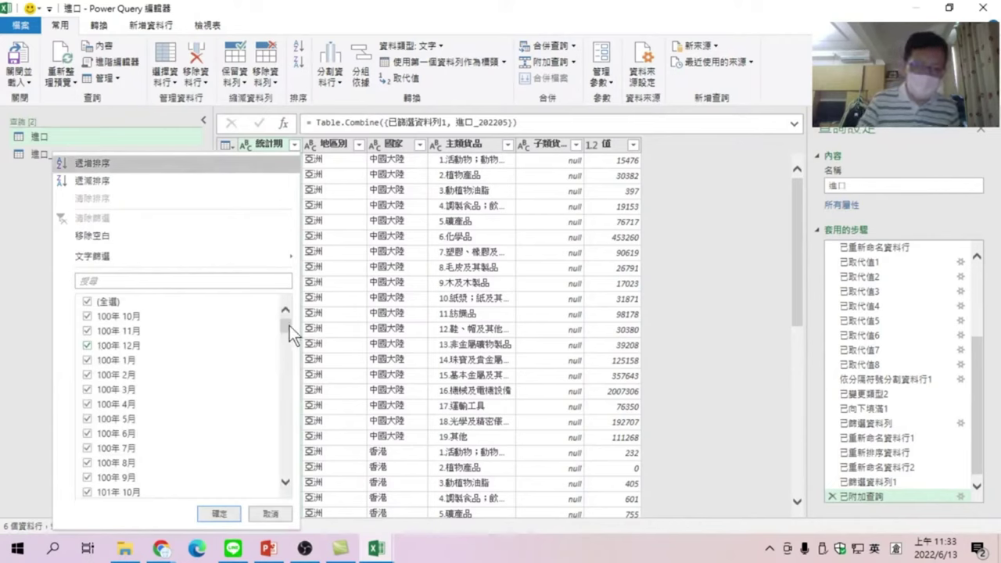
left_click_drag(286, 325, 286, 466)
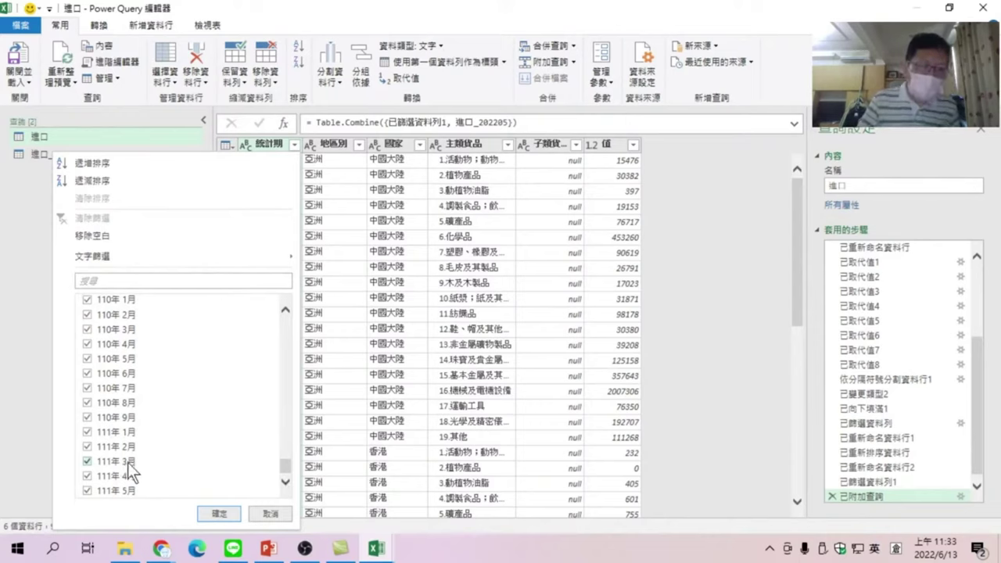
left_click(220, 513)
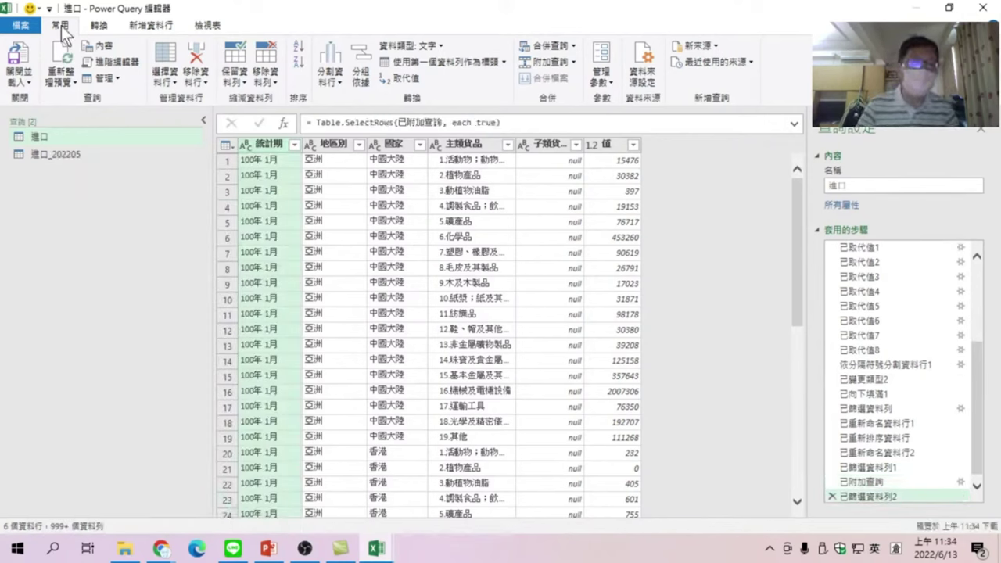
Close and load the queries, then show the 進口 table and open its 統計期 filter.
left_click(17, 63)
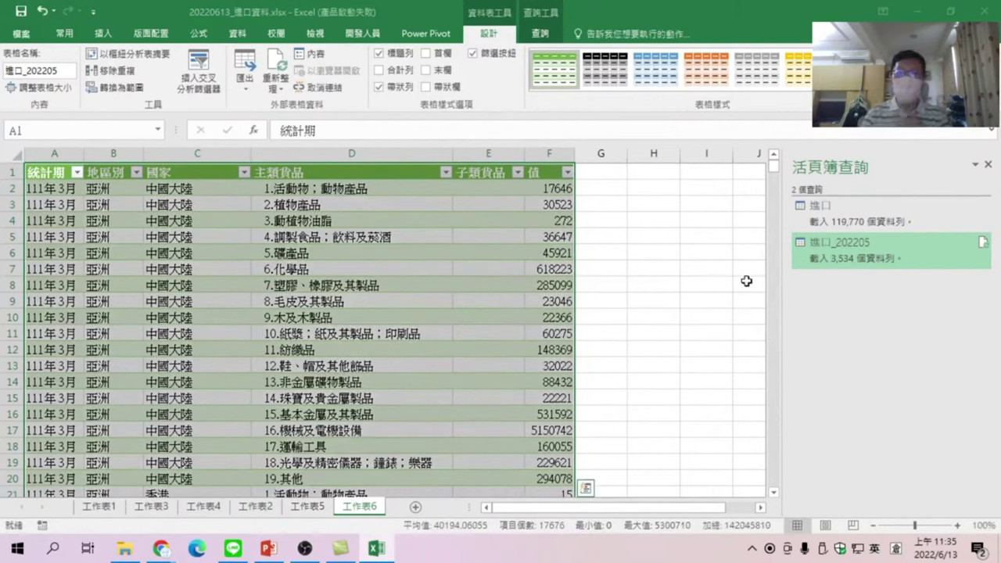
left_click(867, 206)
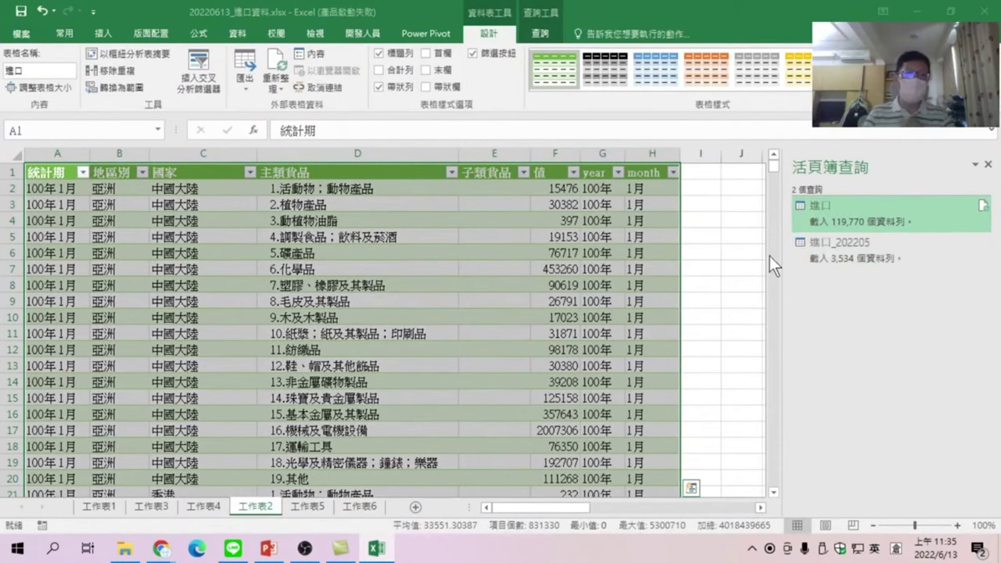
left_click(82, 171)
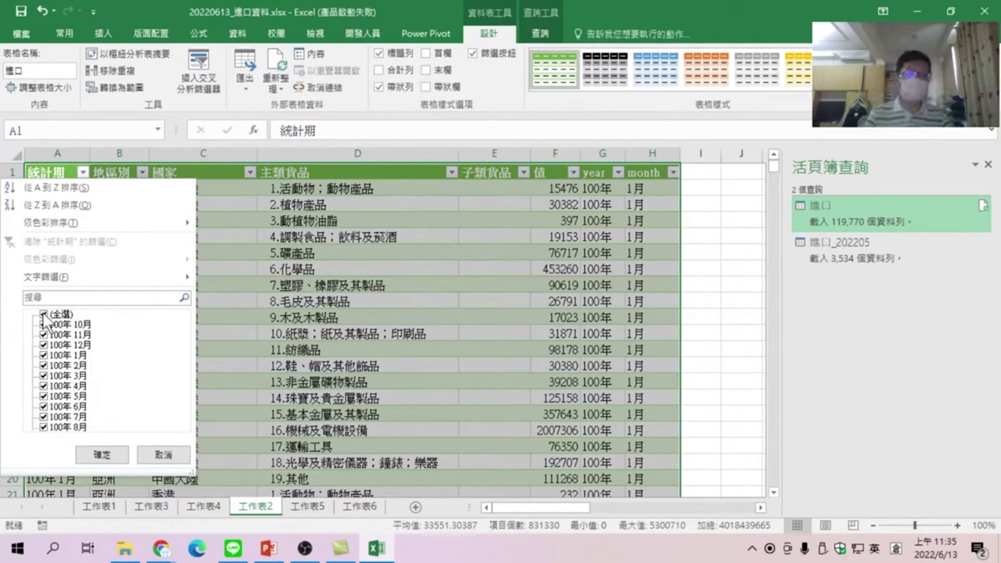
Dismiss the period list and show the Workbook Queries pane from the 資料 tab.
left_click(164, 455)
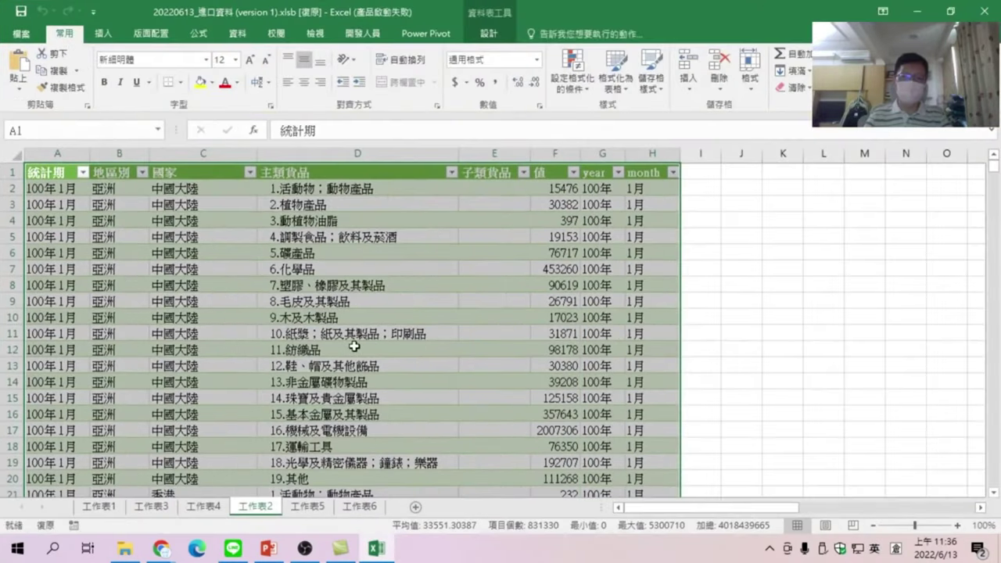
left_click(280, 367)
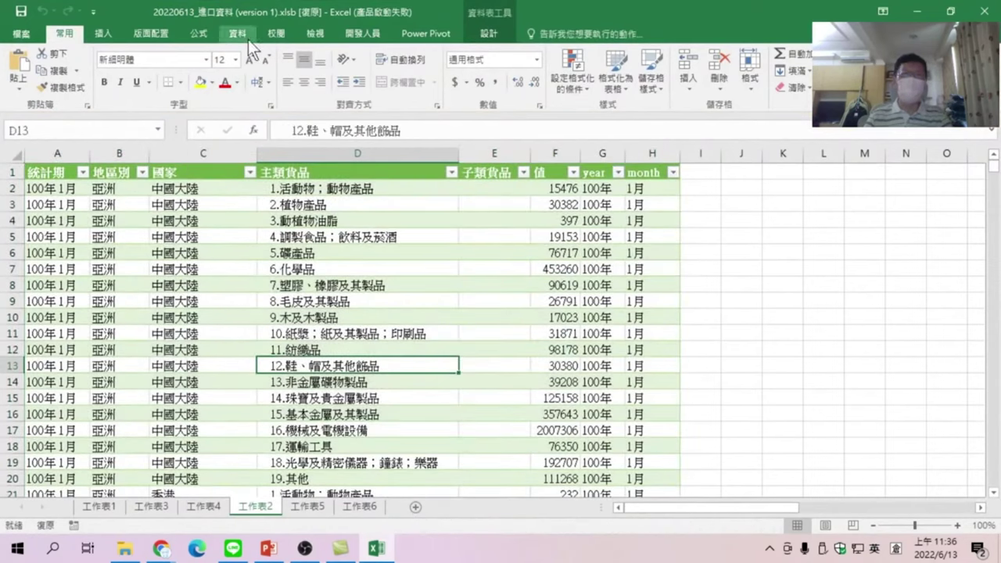
left_click(237, 34)
left_click(120, 58)
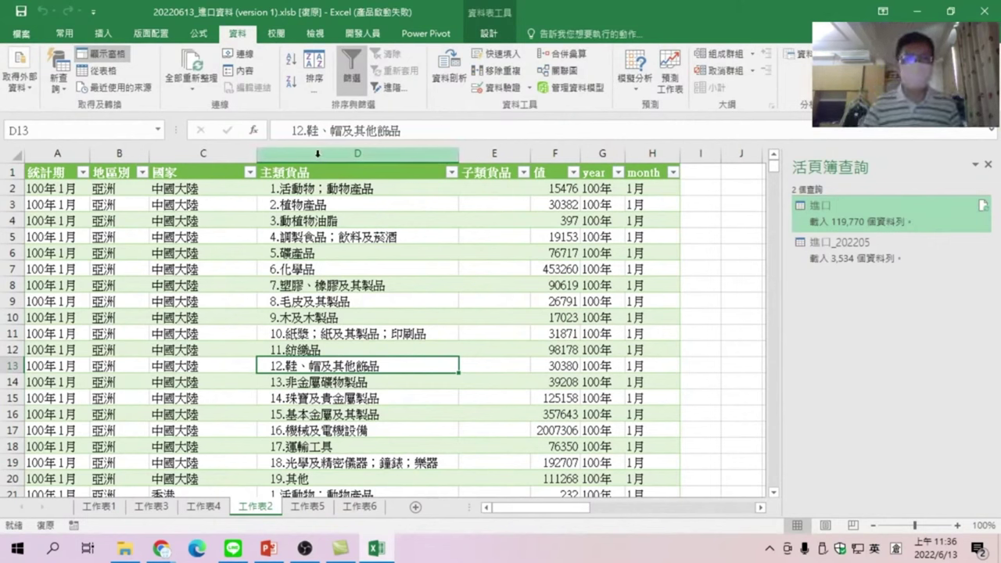
Save the workbook as 20220613_進口資料_2.xlsx in Excel Workbook format.
left_click(21, 33)
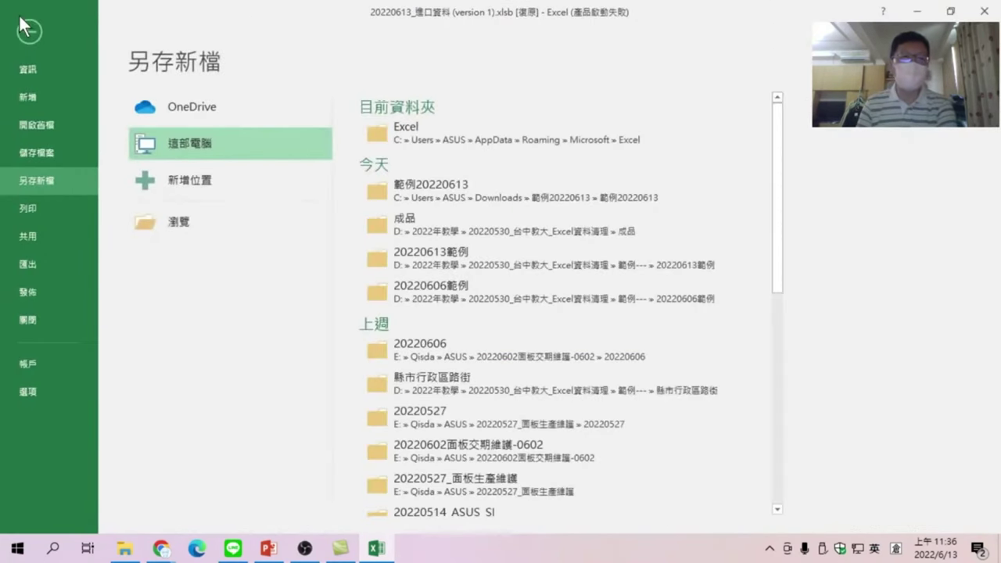
left_click(179, 223)
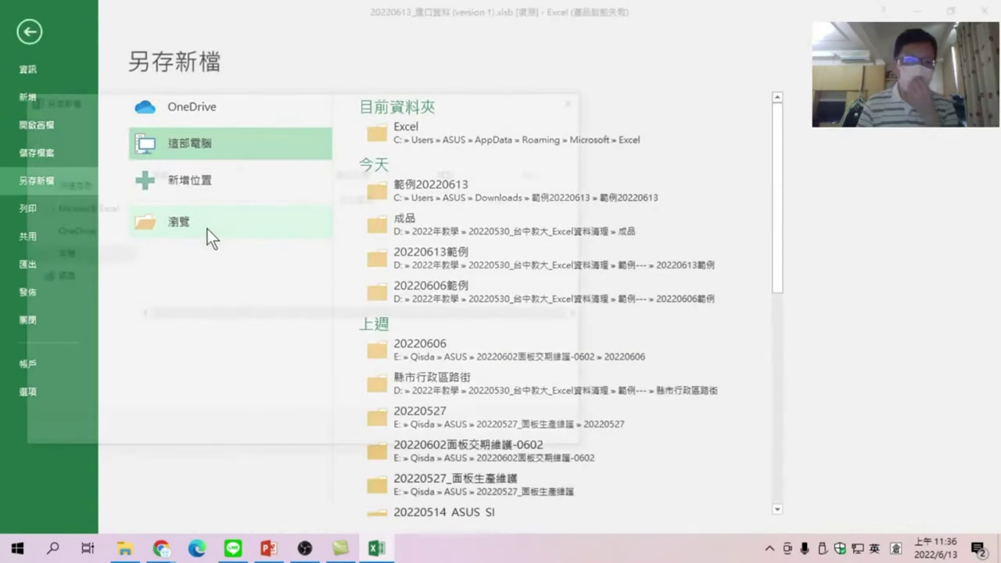
left_click(198, 336)
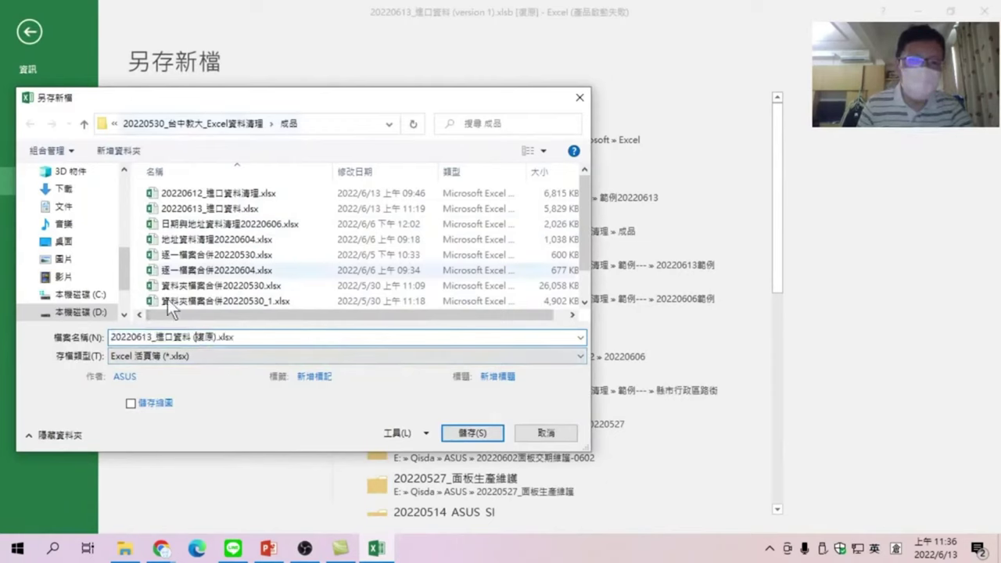
triple_click(211, 336)
key("BackSpace")
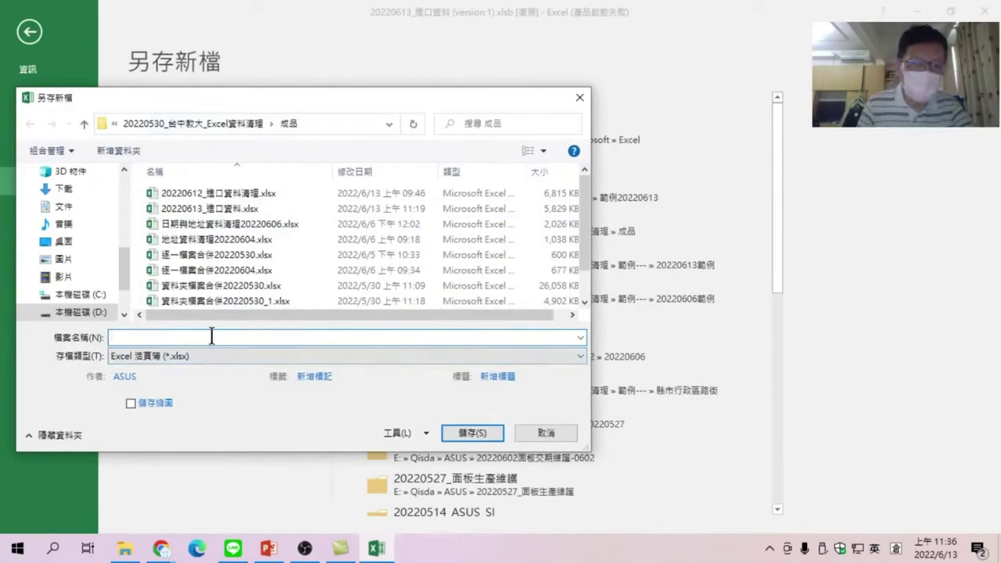
key("ctrl+z")
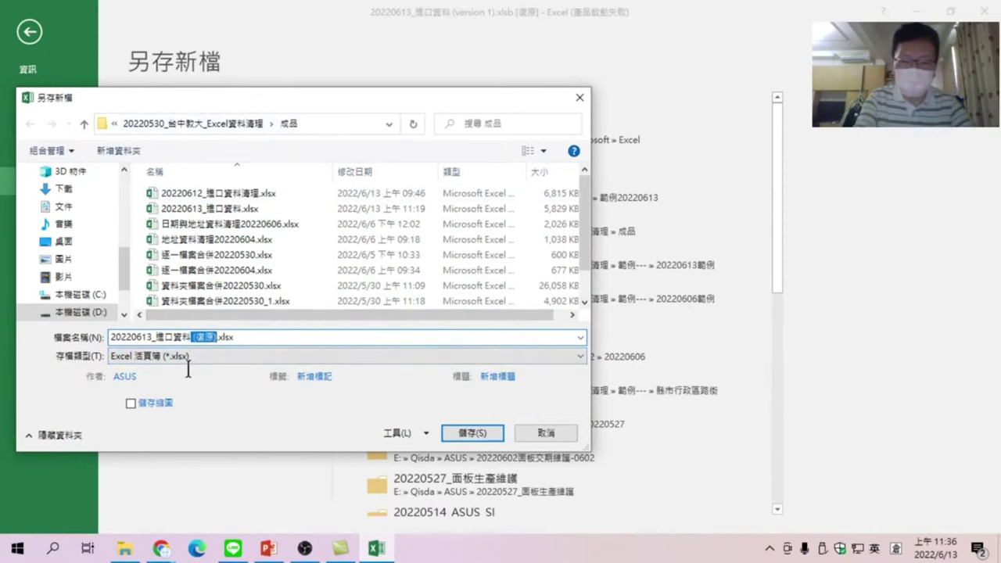
type("_2")
left_click(463, 432)
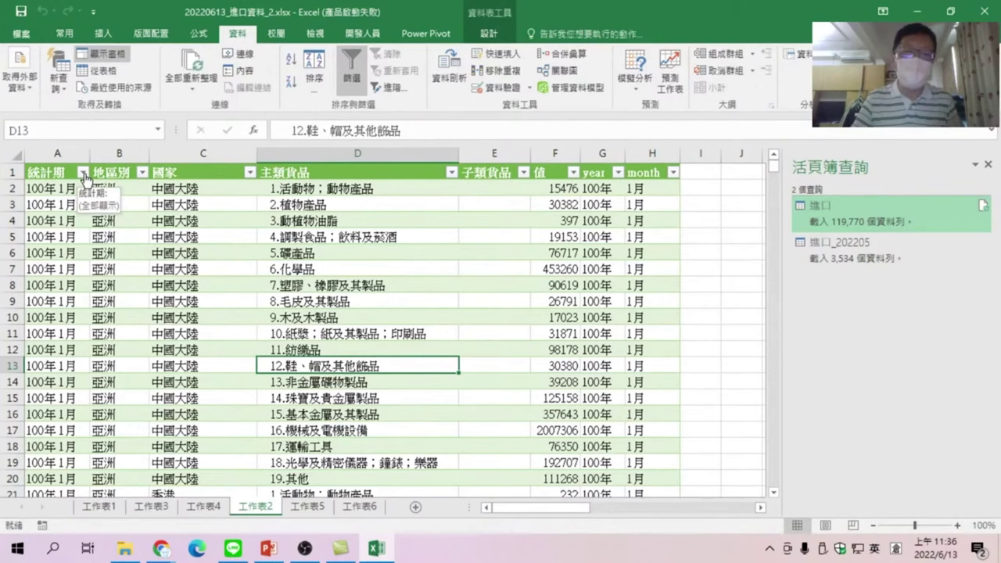
Filter 統計期 to 111年1月 through 111年5月, leaving 5,283 of 119,770 records.
left_click(83, 174)
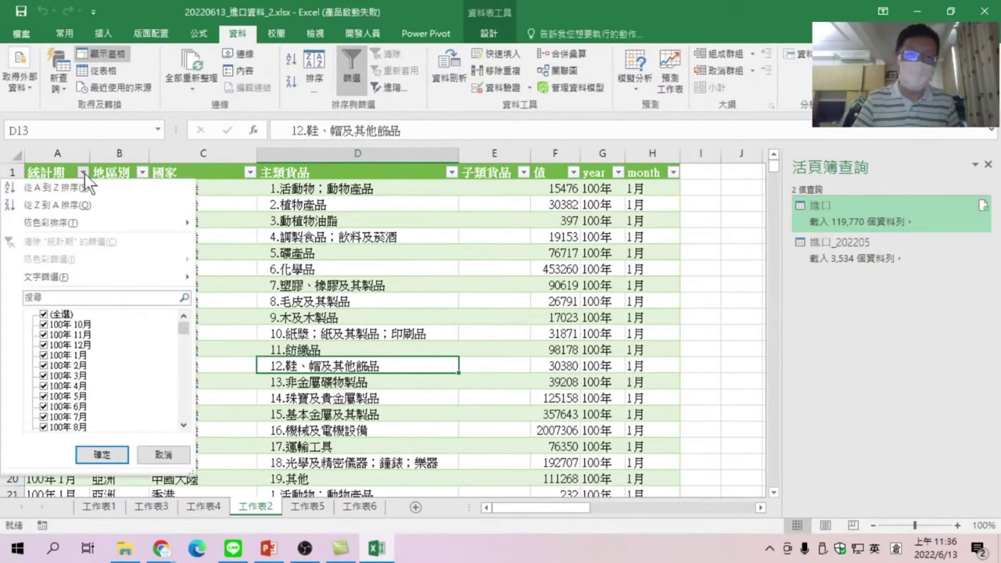
left_click(43, 316)
left_click_drag(180, 332, 183, 424)
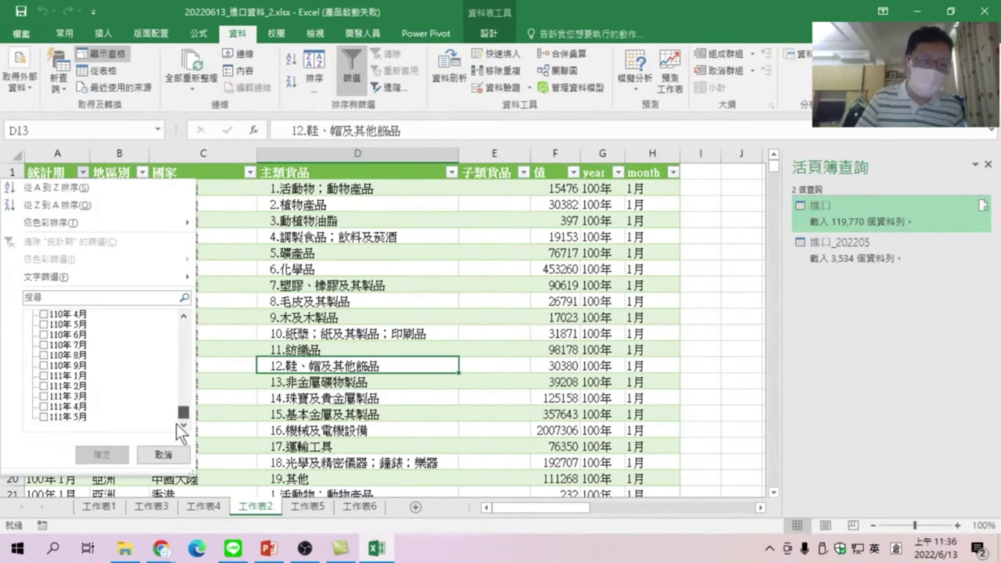
left_click(44, 375)
left_click(44, 386)
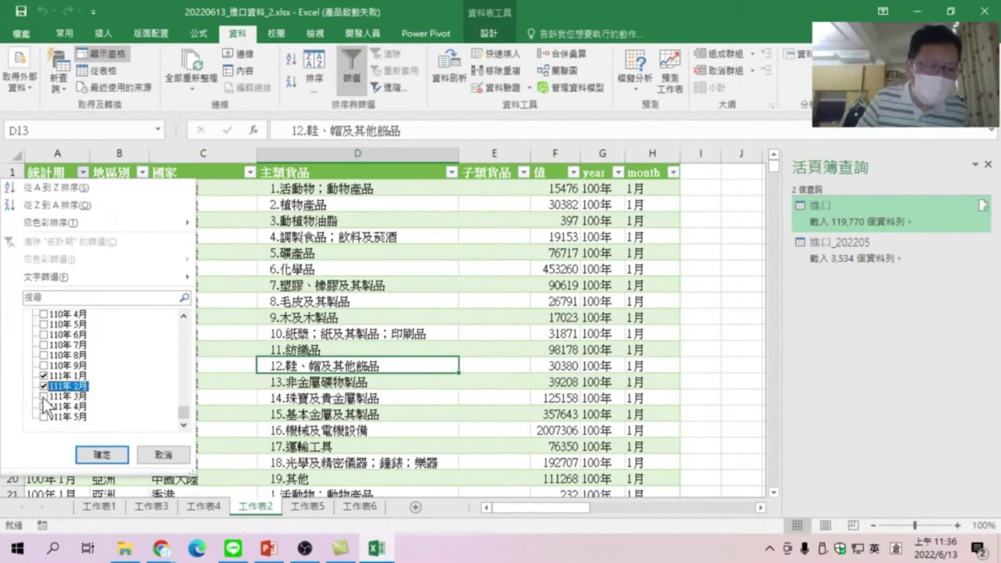
left_click(44, 397)
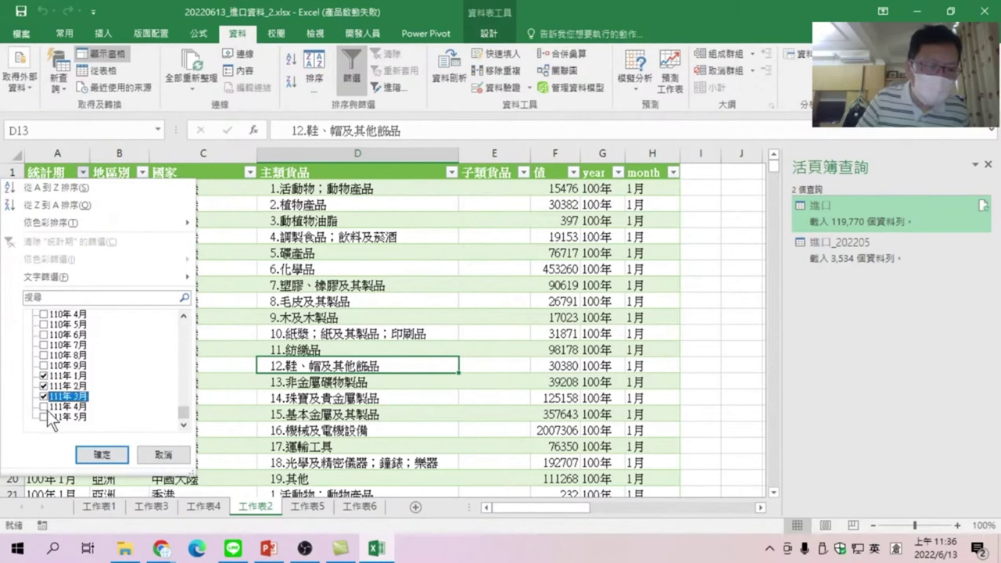
left_click(94, 454)
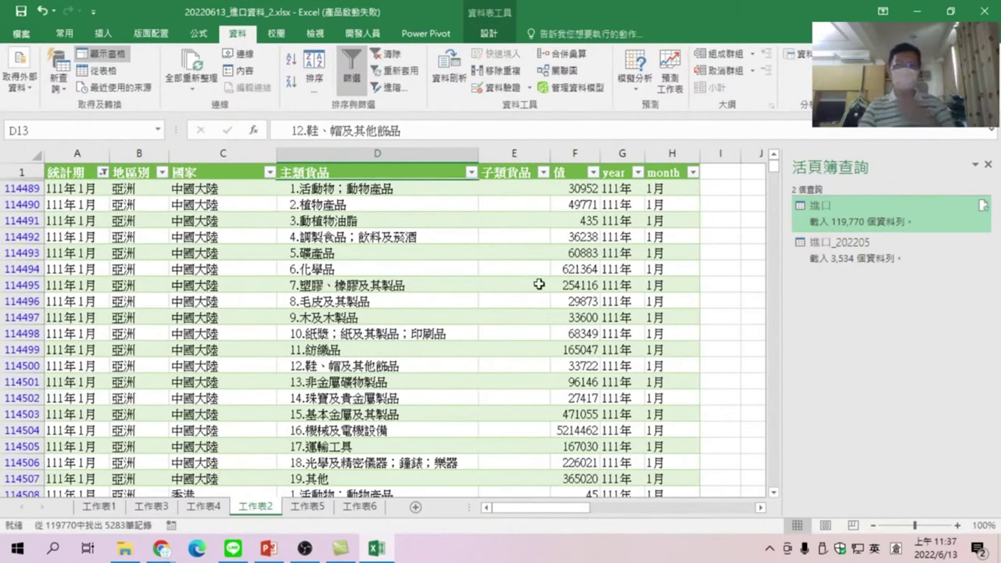
scroll(510, 301, "down", 1)
scroll(510, 300, "down", 15)
scroll(510, 300, "down", 15)
scroll(510, 301, "down", 15)
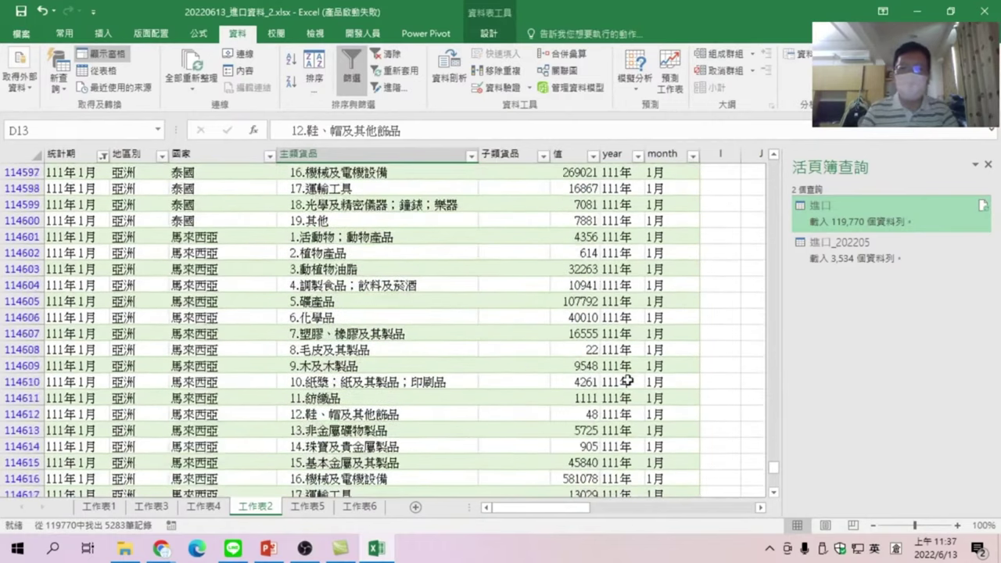
left_click(774, 493)
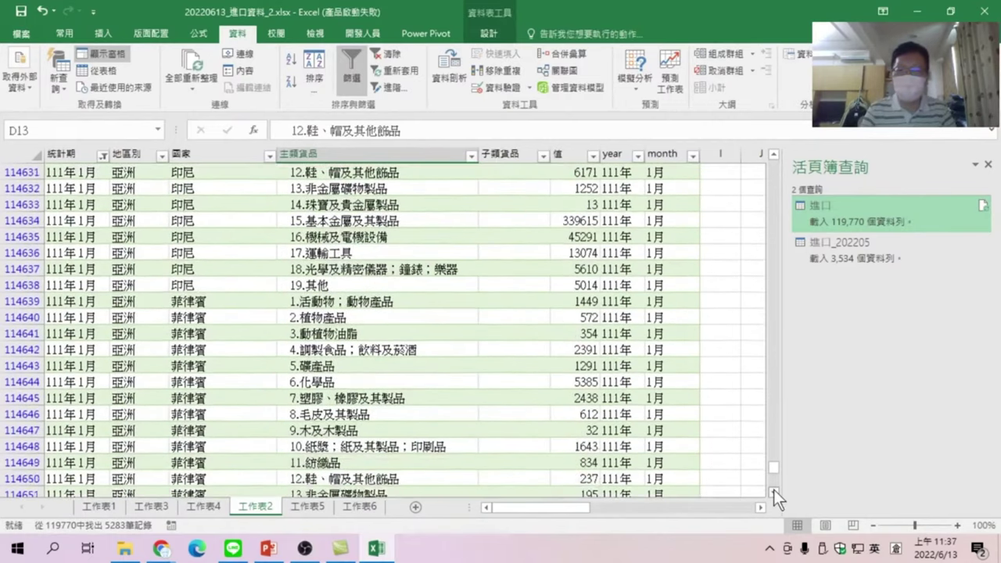
mouse_move(773, 490)
left_mouse_down()
mouse_move(777, 479)
mouse_move(776, 500)
left_mouse_up()
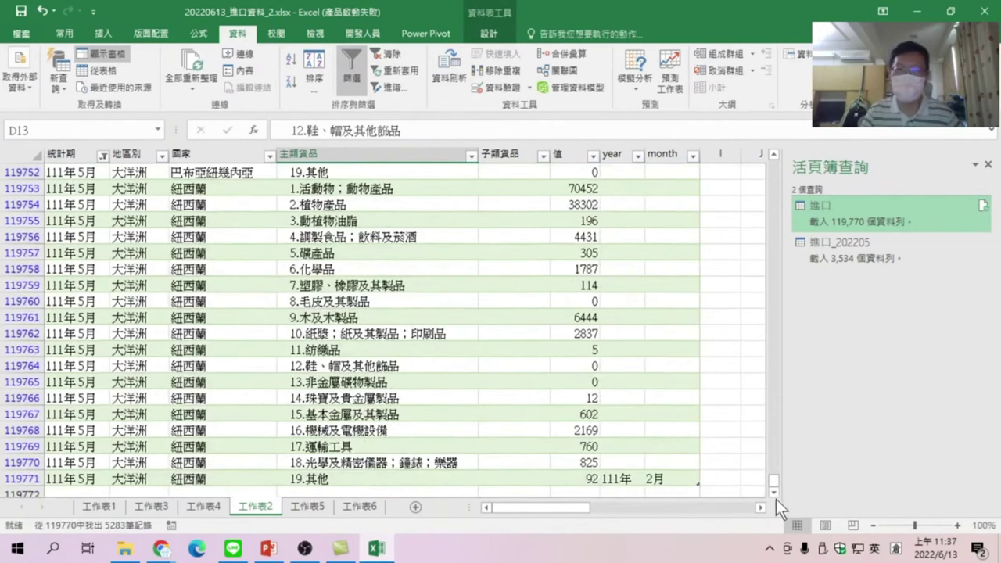
scroll(664, 391, "up", 2)
scroll(655, 435, "down", 6)
scroll(649, 407, "up", 6)
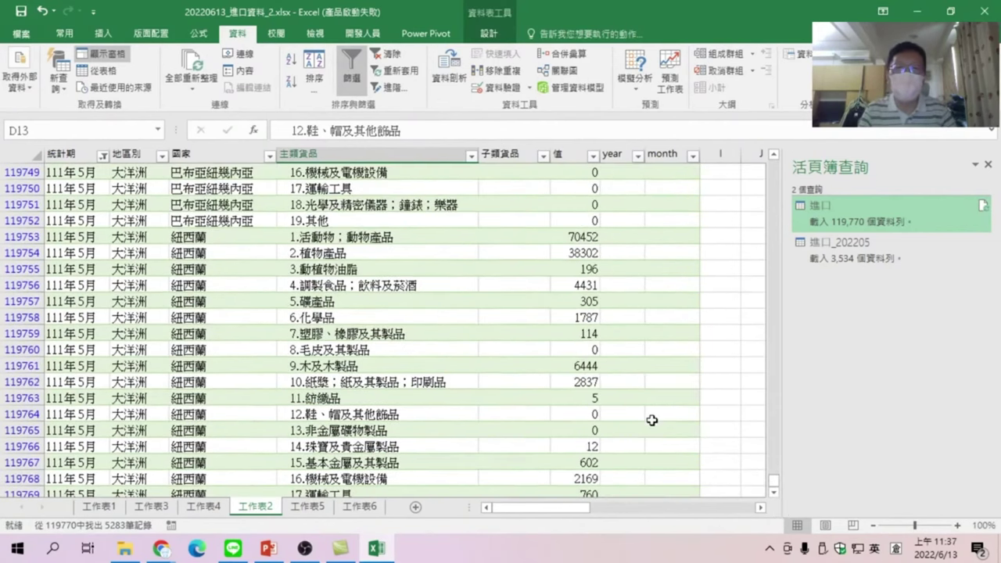
scroll(638, 337, "down", 5)
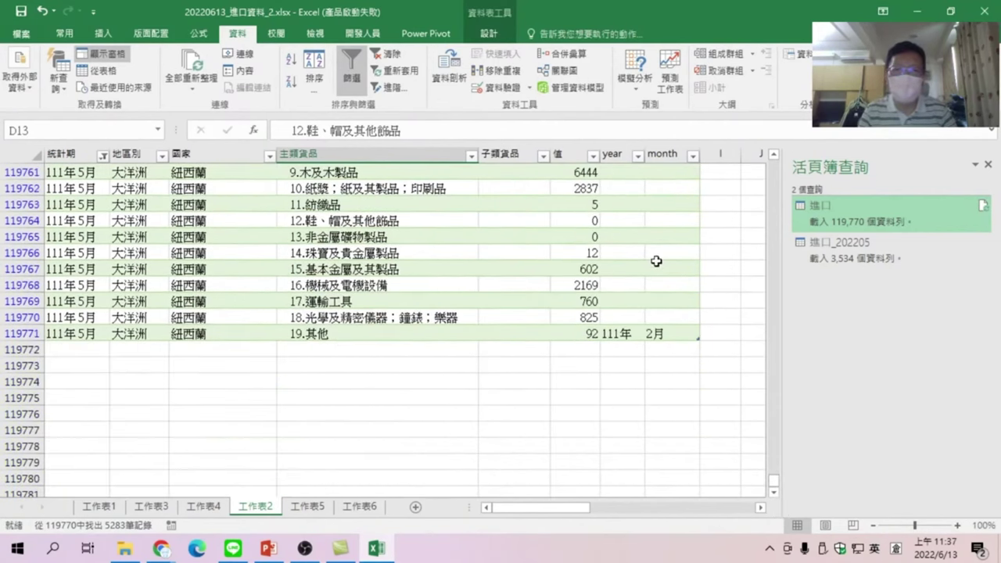
left_click(656, 258)
scroll(638, 251, "up", 6)
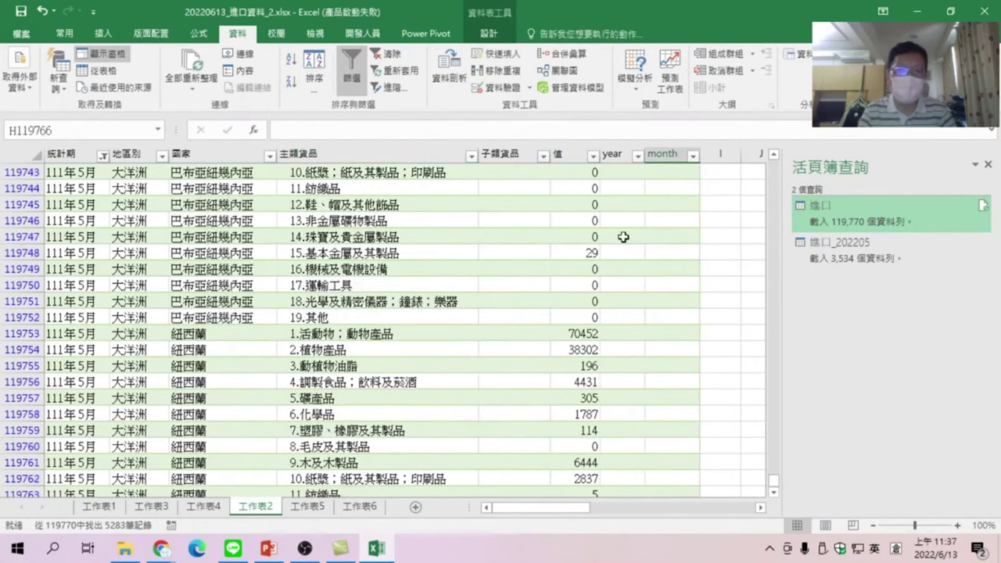
left_click(624, 269)
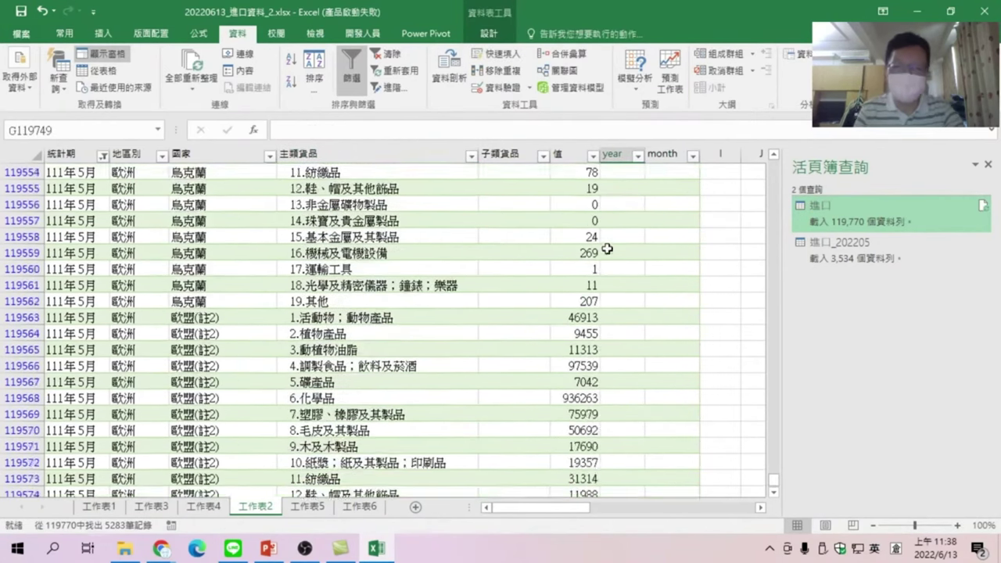
scroll(624, 266, "up", 20)
scroll(624, 264, "up", 20)
scroll(626, 251, "up", 7)
scroll(657, 313, "up", 8)
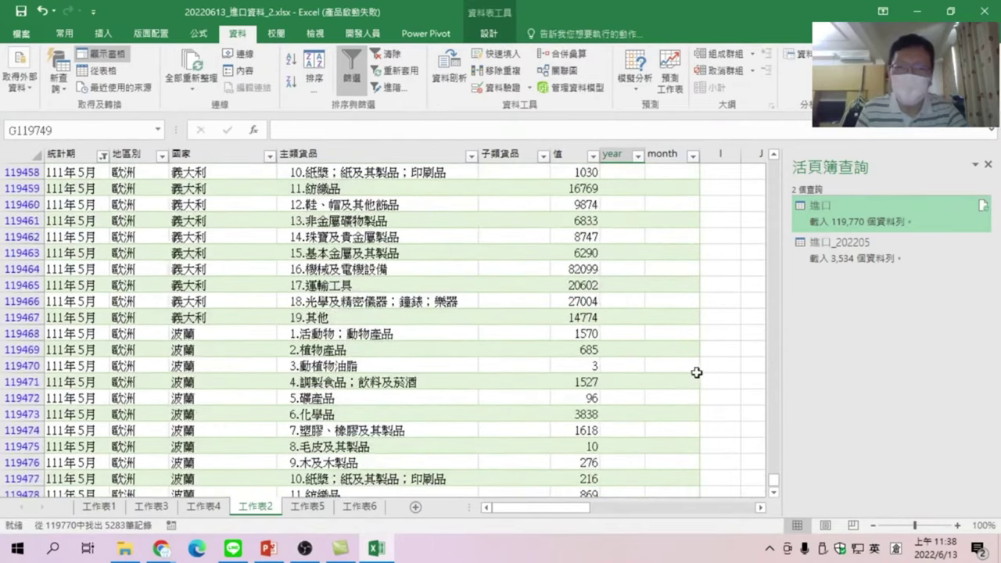
left_click_drag(774, 482, 775, 466)
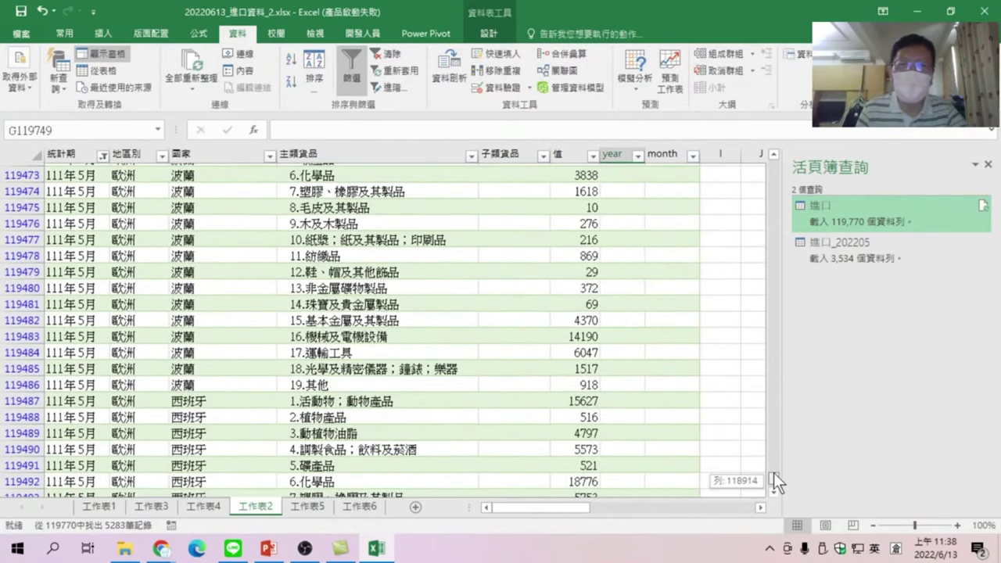
scroll(648, 383, "down", 4)
scroll(648, 383, "down", 11)
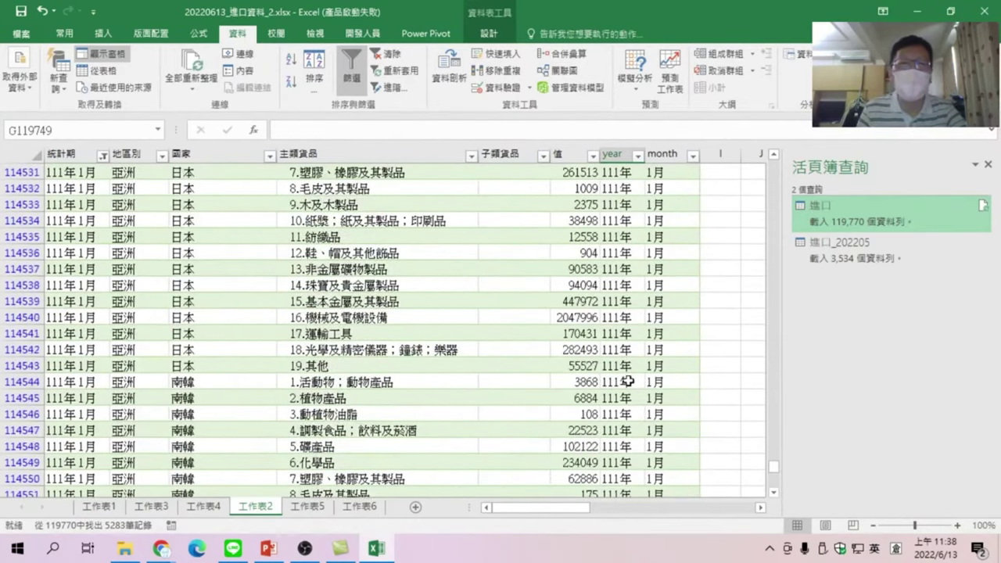
scroll(648, 383, "down", 8)
scroll(626, 382, "down", 16)
scroll(626, 381, "down", 7)
scroll(625, 375, "down", 7)
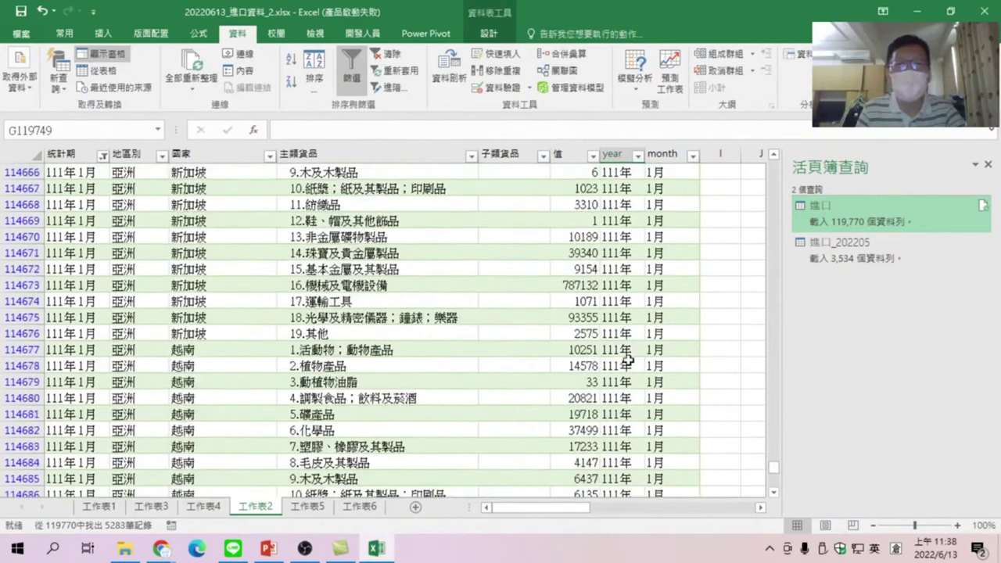
scroll(624, 369, "down", 14)
scroll(622, 363, "down", 10)
scroll(623, 356, "down", 12)
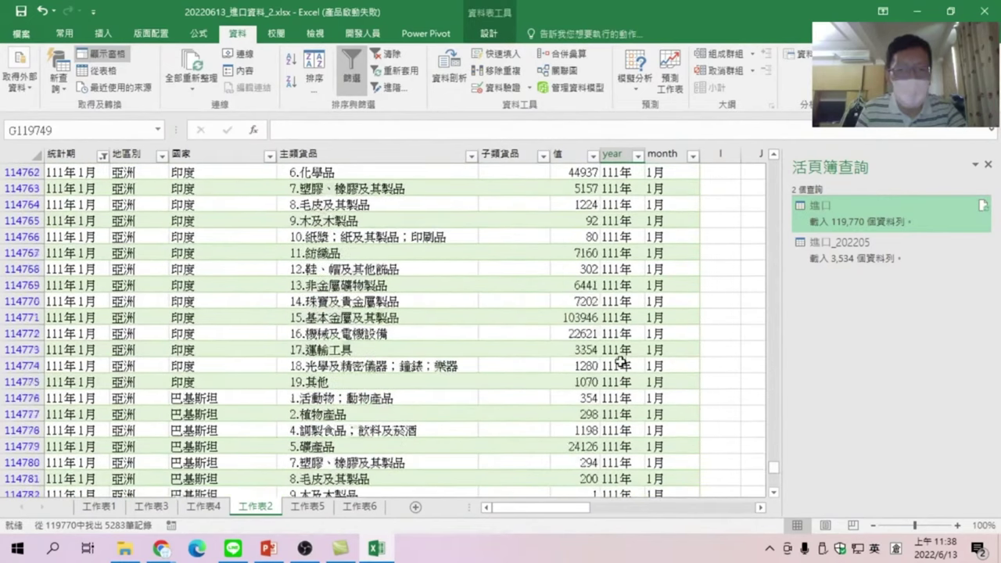
scroll(623, 355, "down", 12)
scroll(624, 355, "down", 12)
scroll(623, 354, "down", 12)
scroll(623, 354, "down", 10)
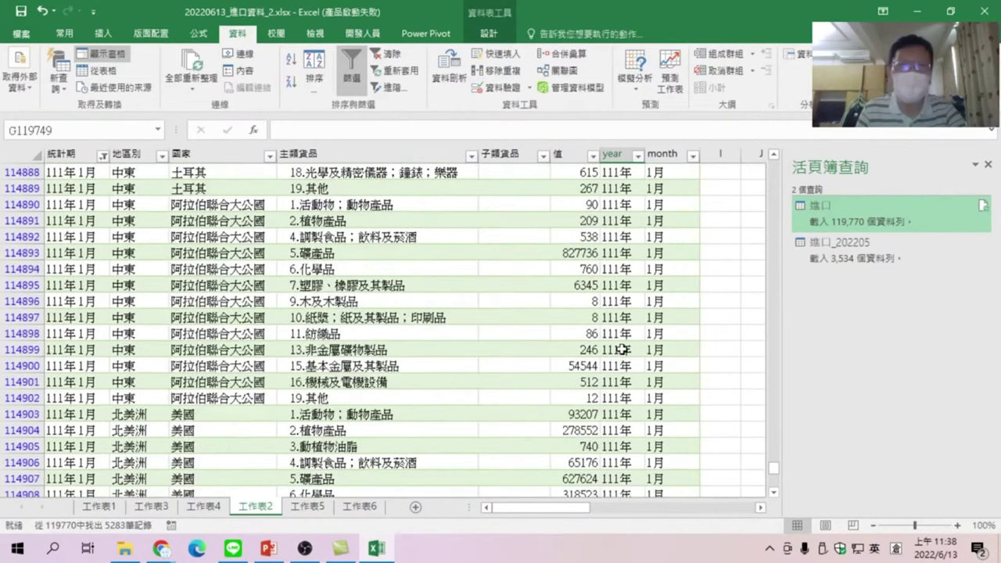
scroll(625, 345, "down", 11)
scroll(627, 336, "down", 10)
scroll(629, 328, "down", 11)
scroll(631, 320, "down", 10)
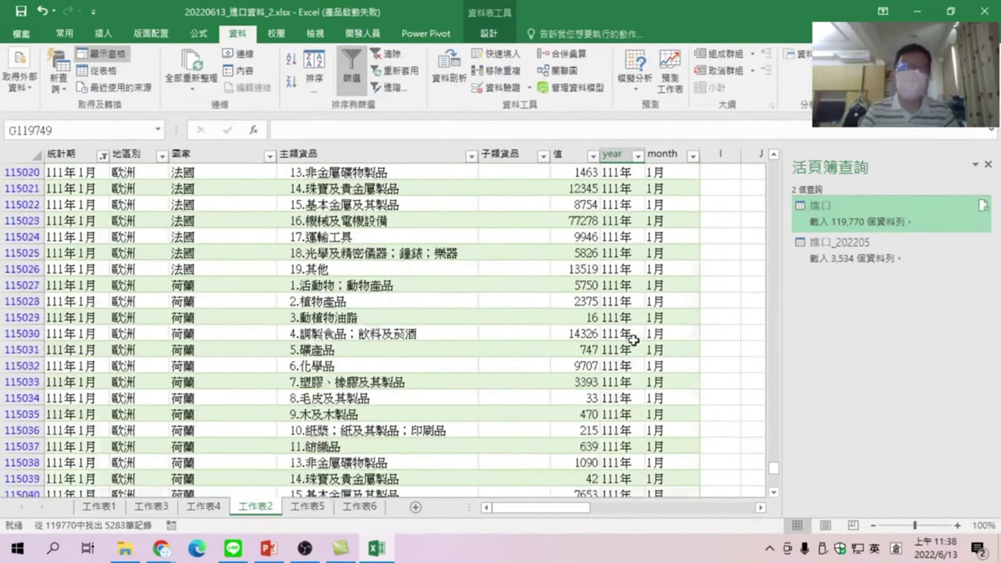
scroll(629, 322, "down", 14)
left_click(672, 381)
key("Down")
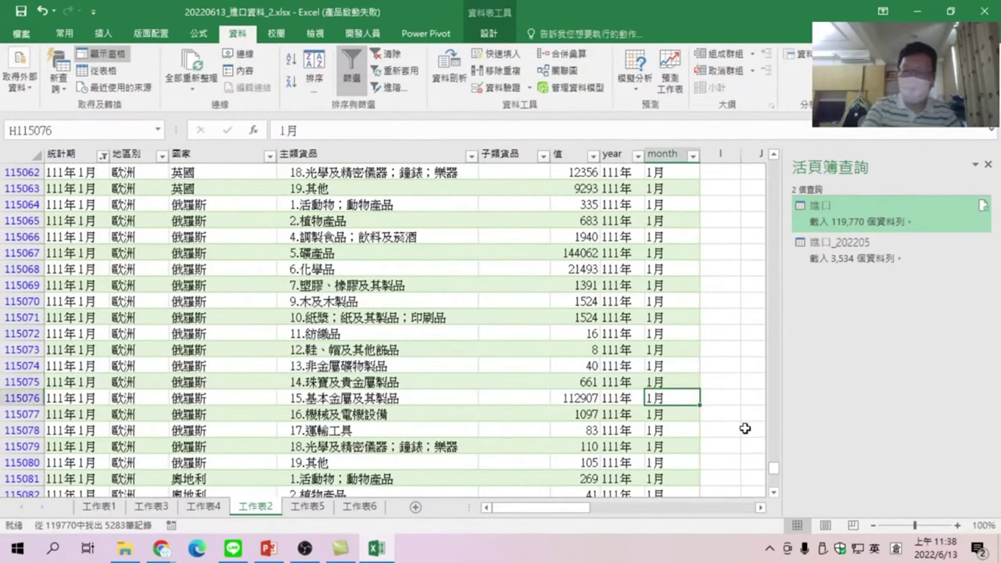
key("Down")
key("Down")
key("Down")
key("Down")
key("Down")
key("Down")
key("Down")
key("Down")
key("Down")
key("Down")
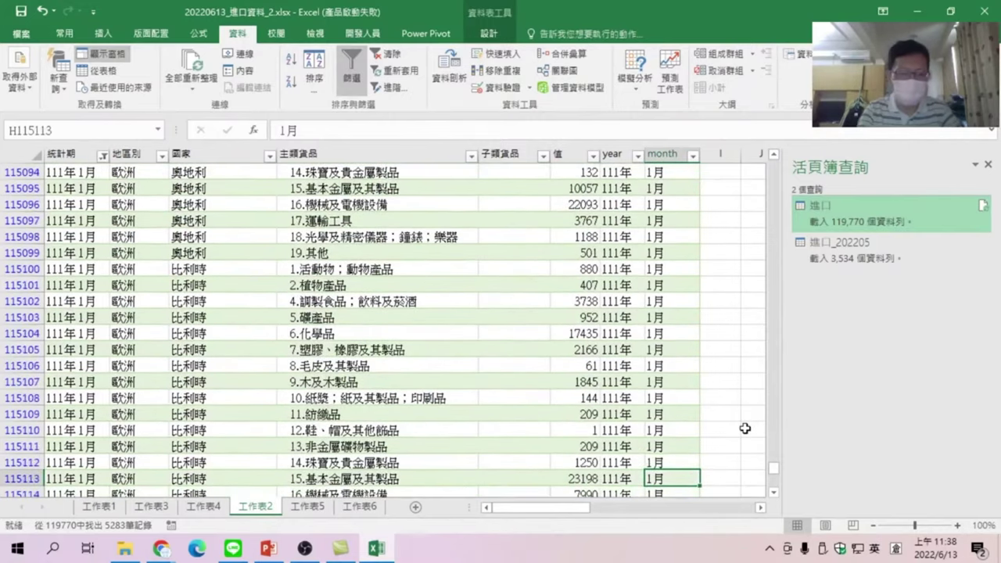
key("ctrl+Down")
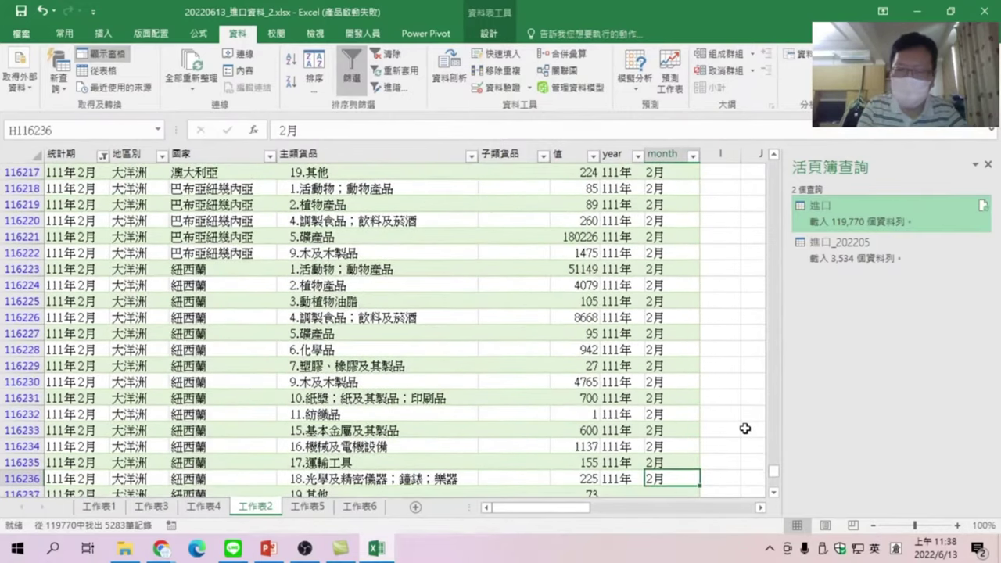
key("Down")
key("Down")
key("Down")
key("Down")
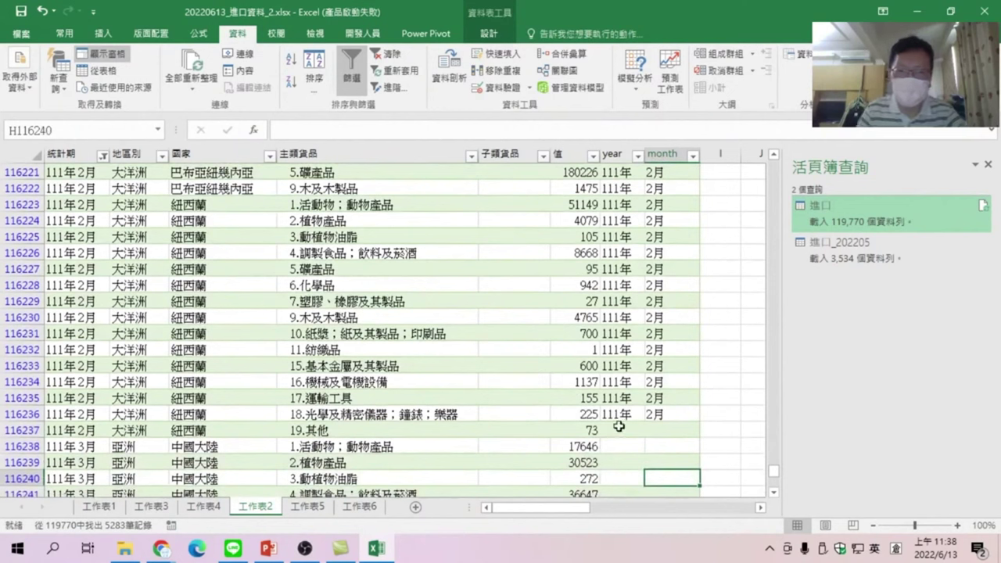
left_click(623, 414)
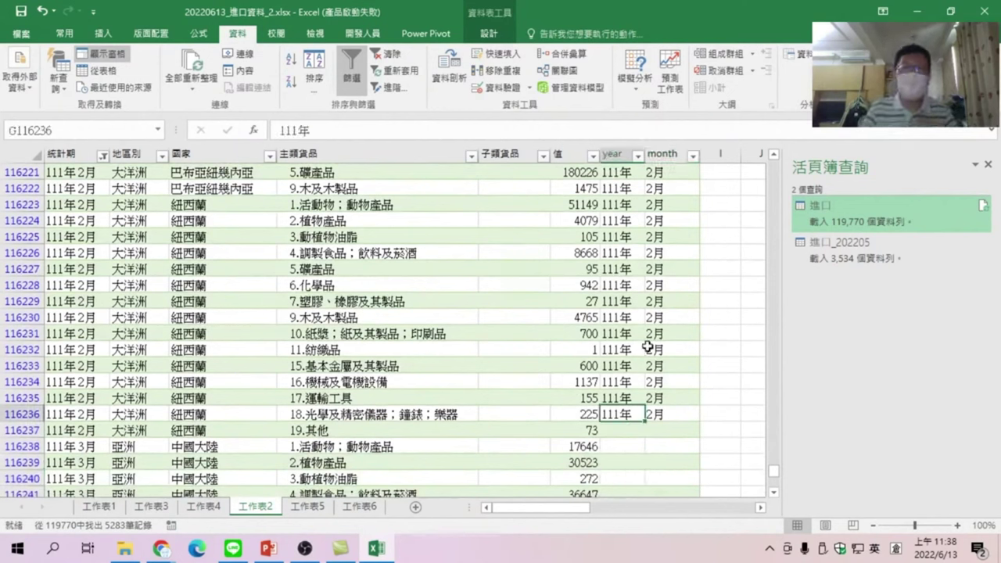
left_click(618, 253)
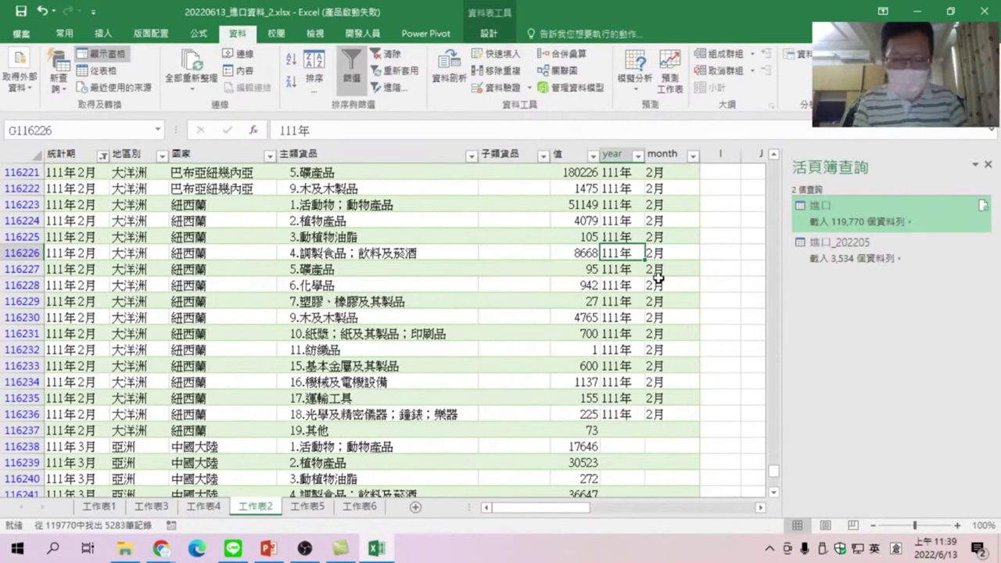
key("ctrl+Down")
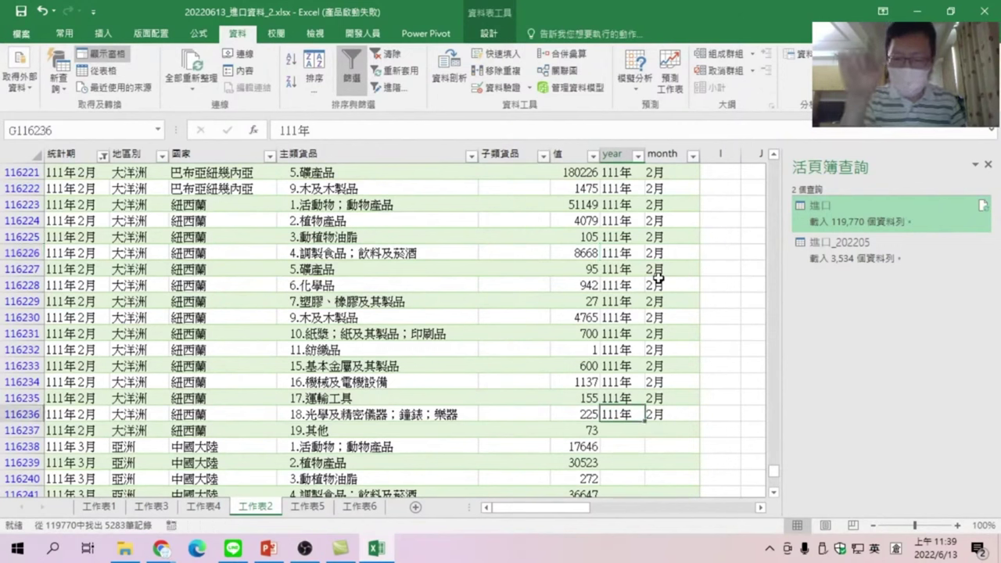
left_click(622, 431)
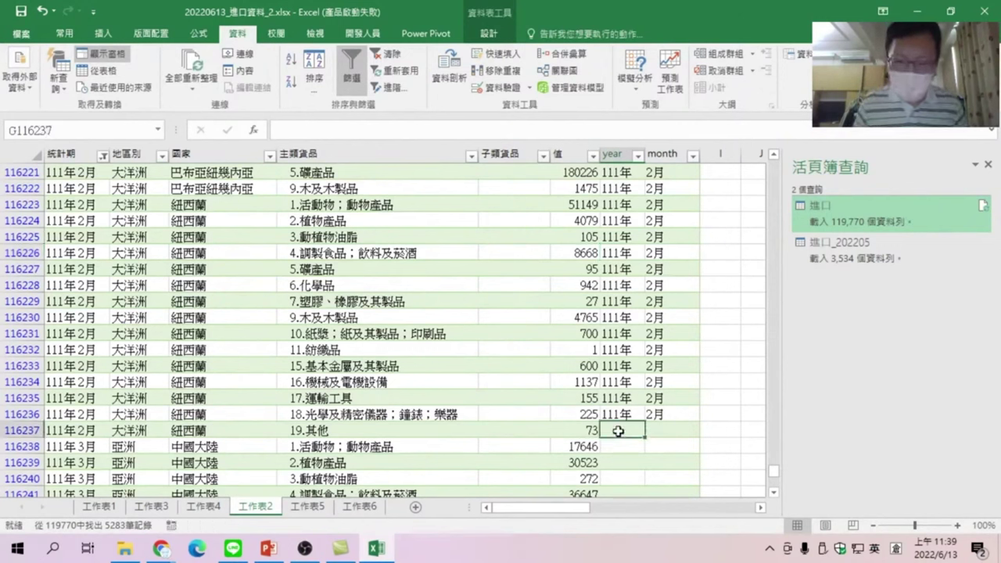
left_click(620, 413)
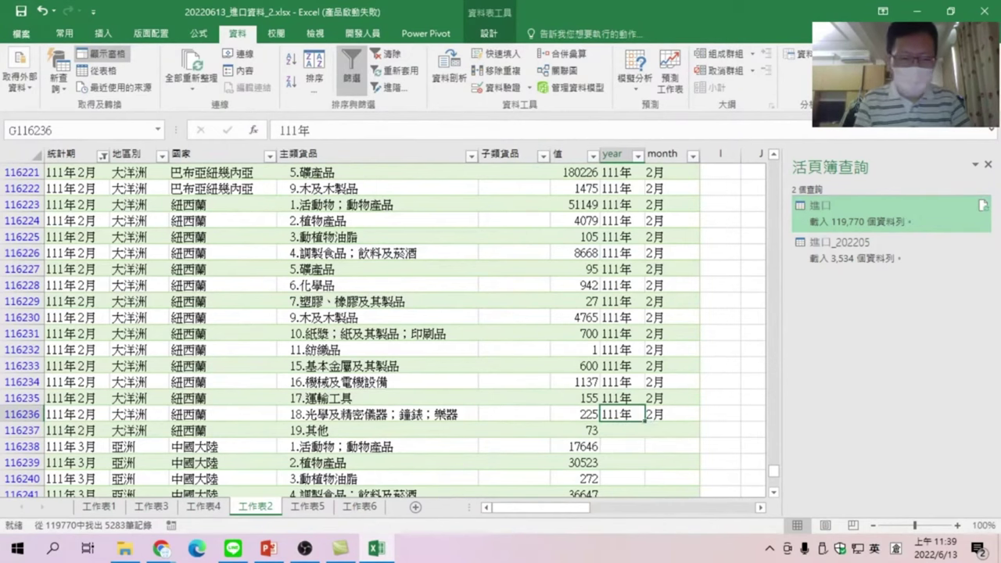
key("End")
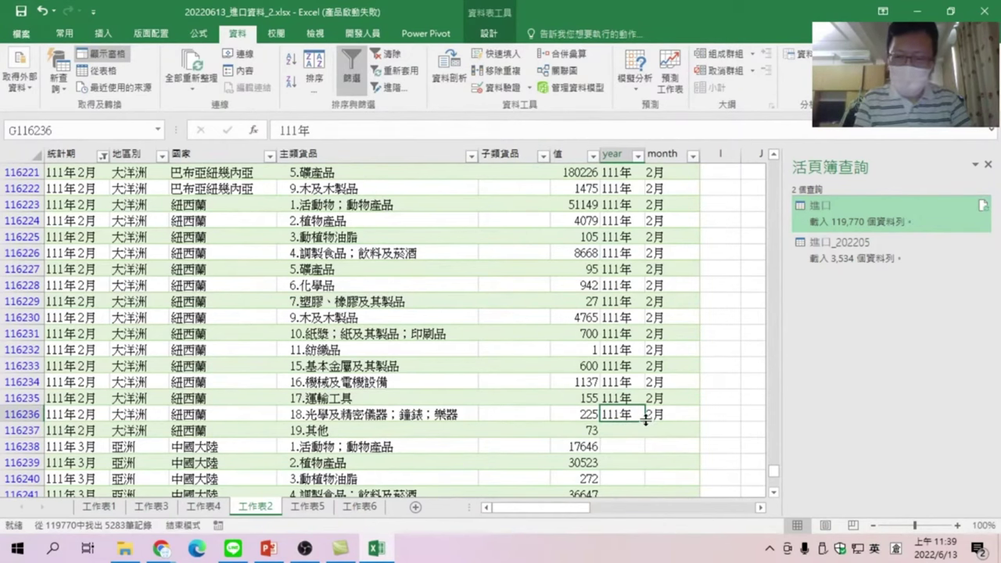
Flash fill the appended rows' year column with 111年 and month column, which yields wrong months like 7月 and 0月.
double_click(645, 420)
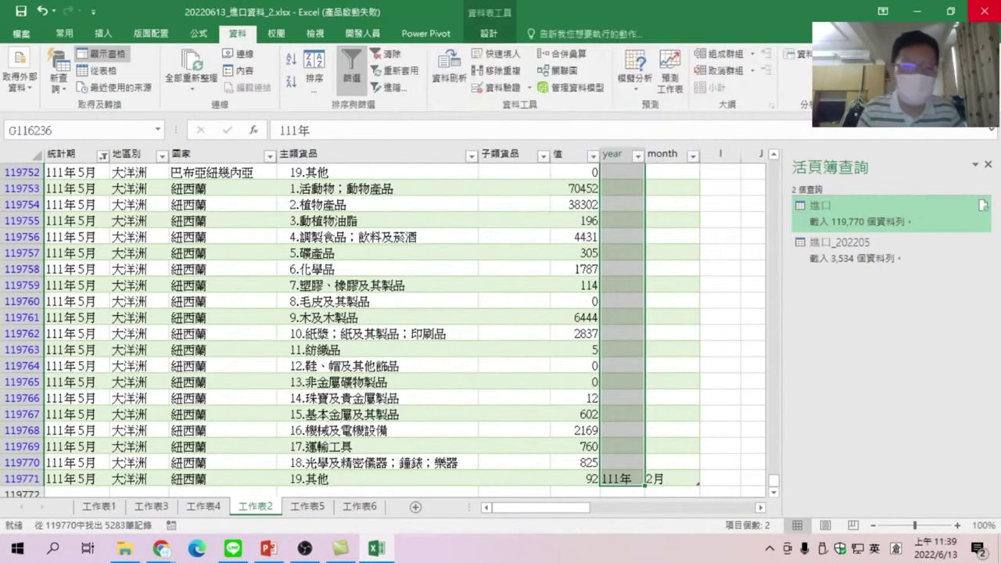
key("ctrl+e")
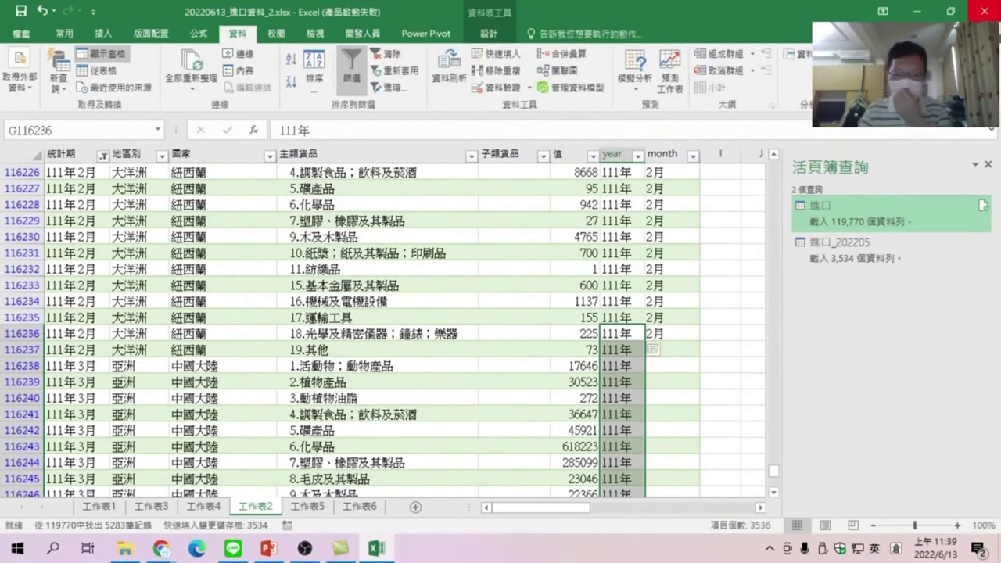
left_click(669, 336)
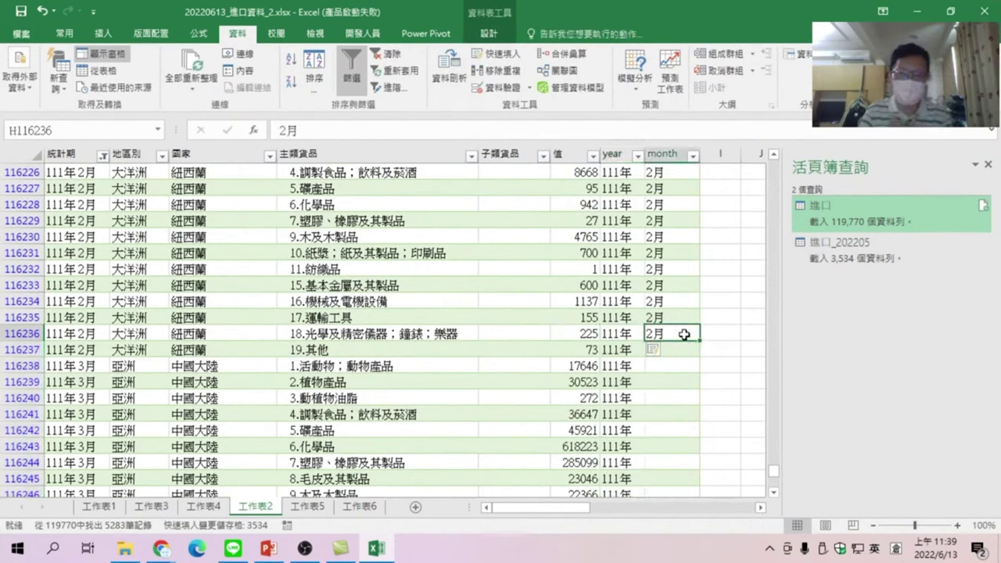
key("shift")
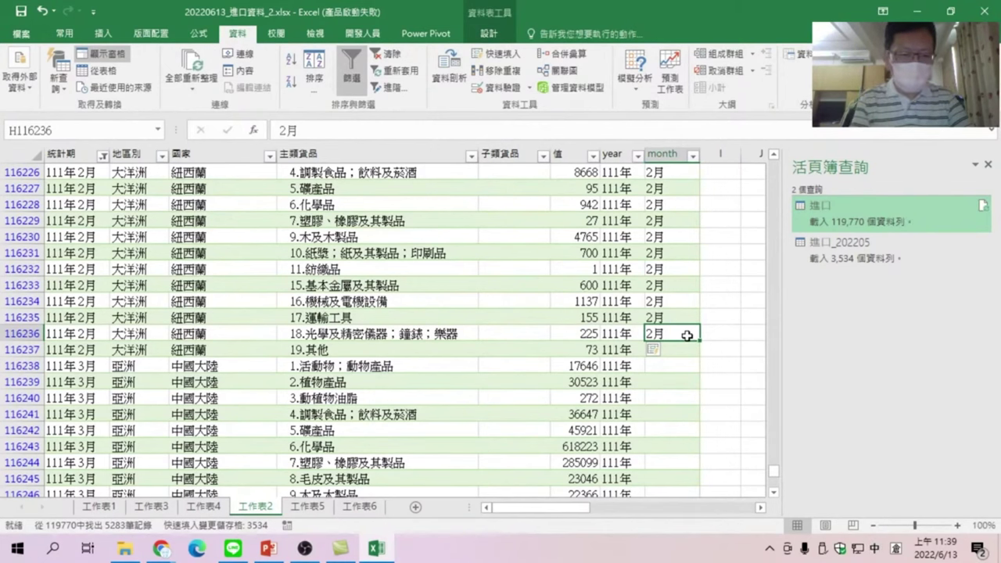
key("ctrl+shift+Down")
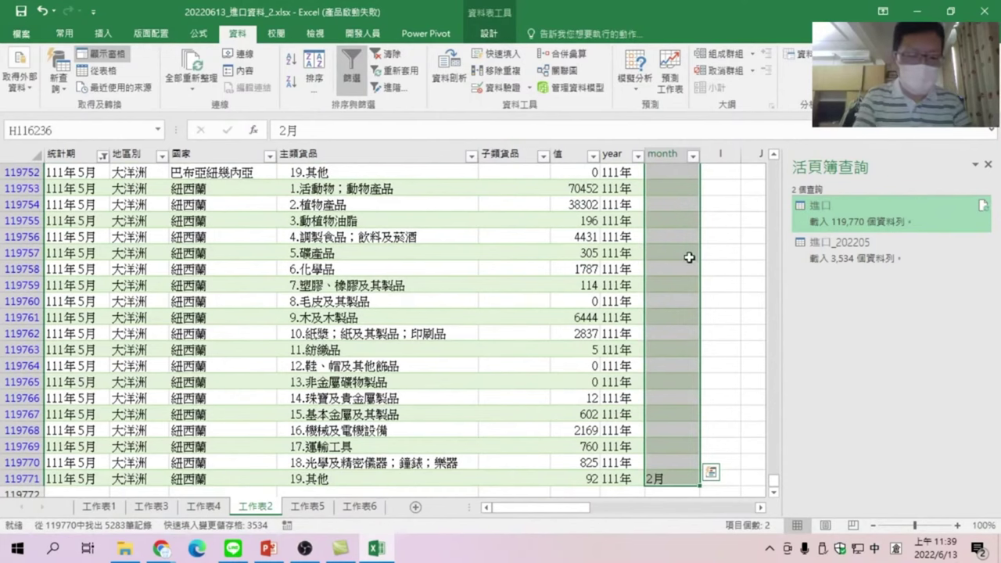
key("ctrl+e")
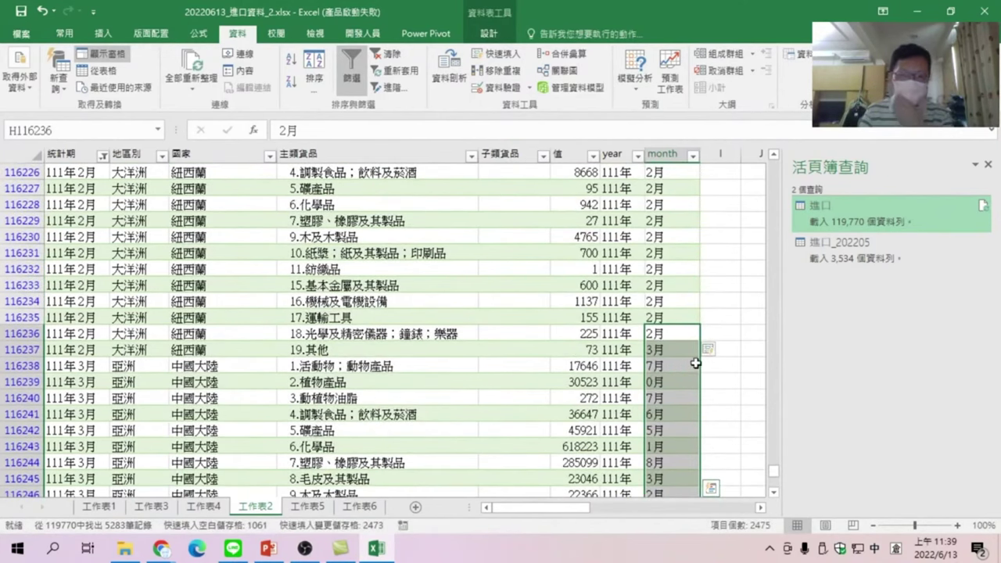
scroll(681, 375, "down", 4)
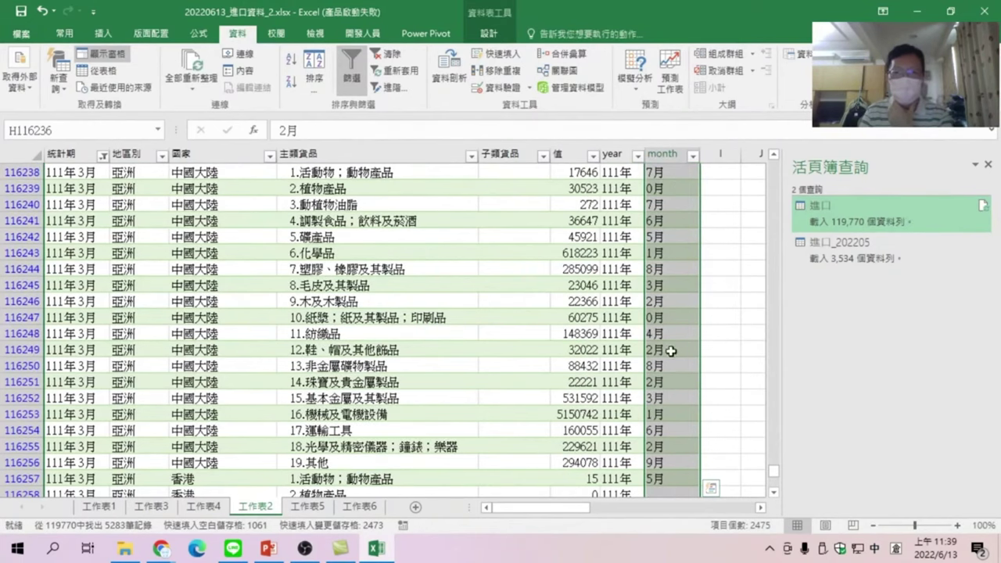
scroll(665, 347, "up", 4)
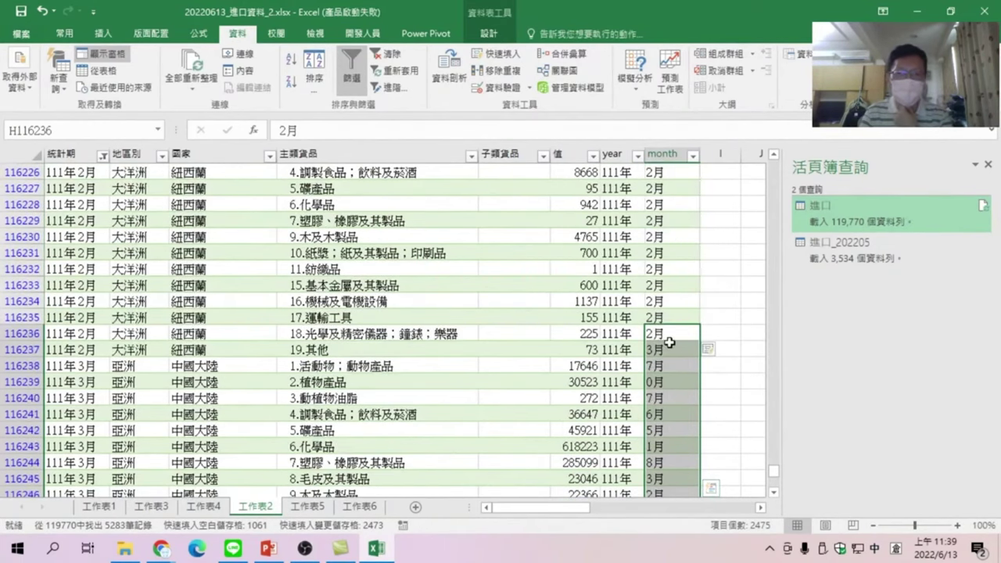
scroll(671, 368, "down", 5)
scroll(670, 376, "down", 4)
scroll(670, 376, "up", 3)
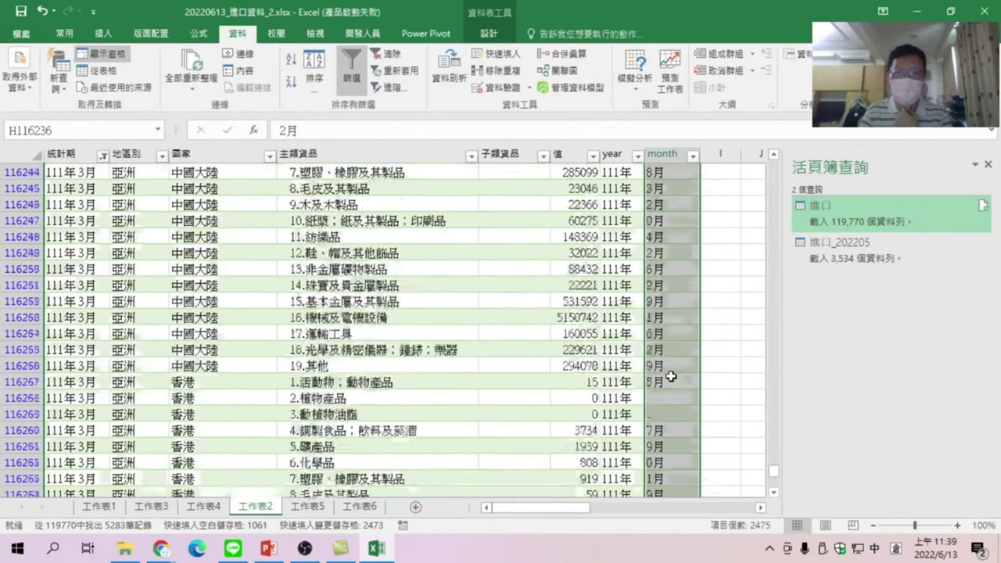
scroll(671, 378, "up", 3)
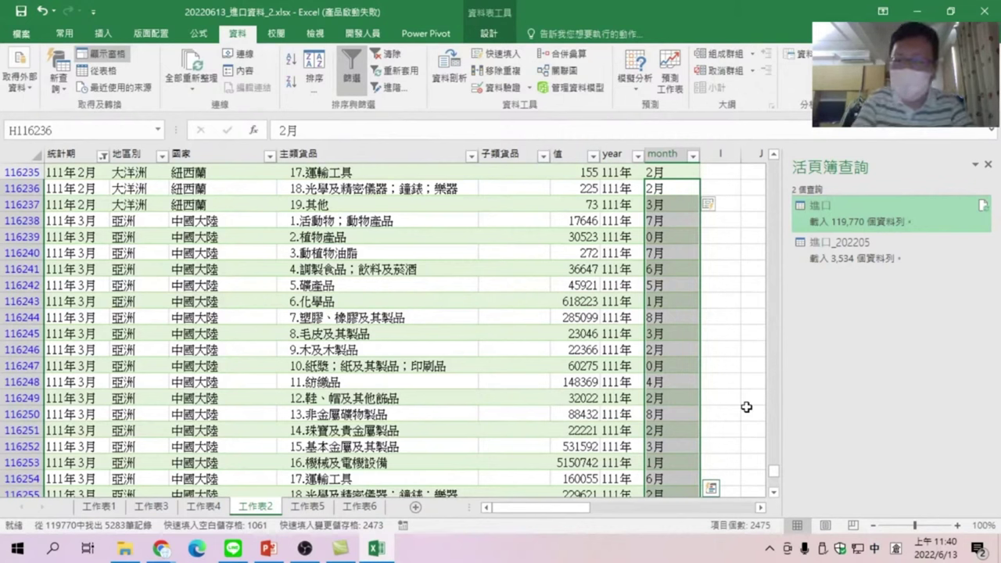
Undo the wrong month fill and flash-fill the month column from H116235 down to row 119771.
left_click(679, 202)
left_click(668, 188)
left_click(665, 170)
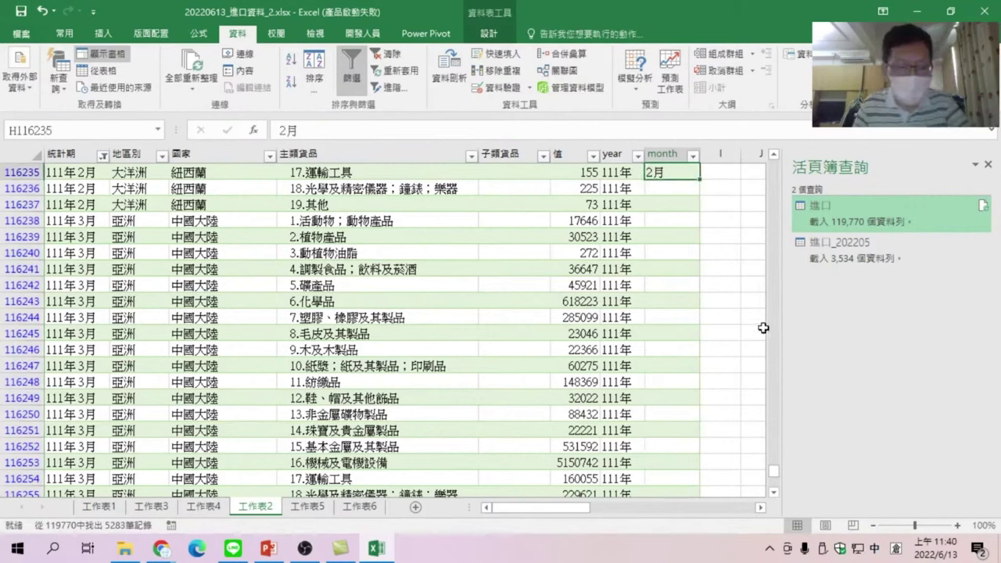
key("End")
key("shift+Down")
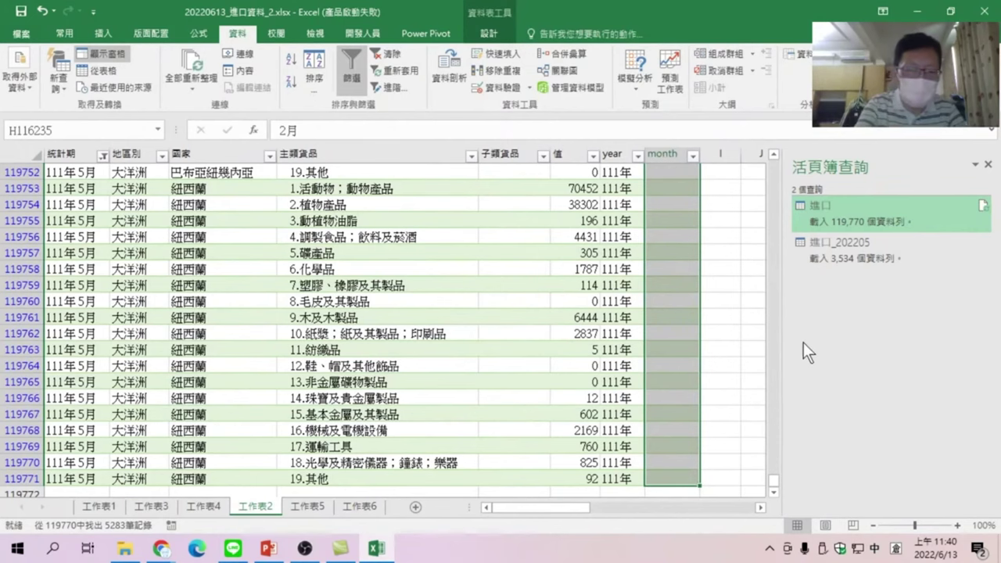
key("ctrl+e")
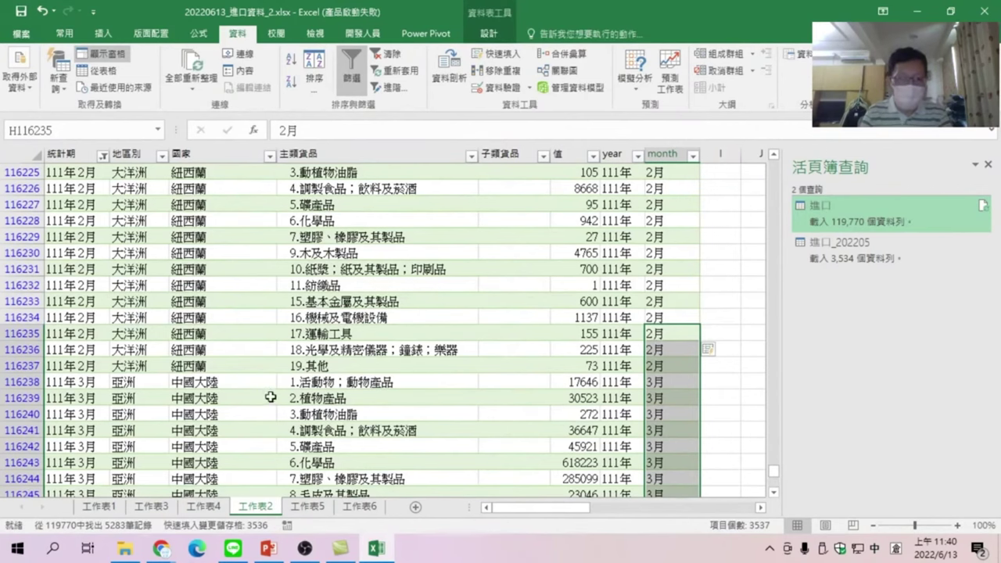
Scroll down to check the months run through 5月 at the last row.
scroll(564, 415, "down", 10)
scroll(128, 380, "down", 5)
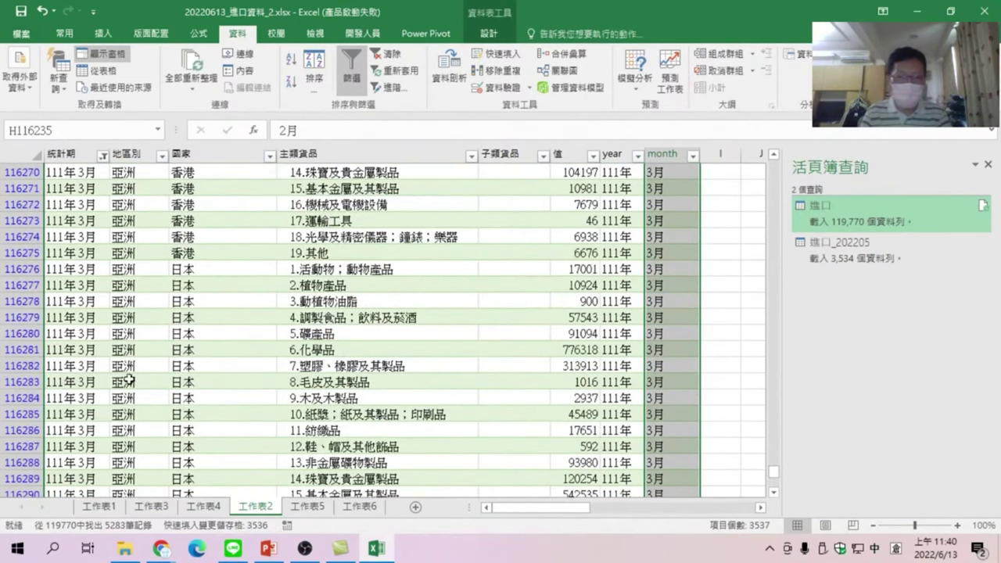
scroll(649, 387, "down", 5)
scroll(660, 416, "down", 11)
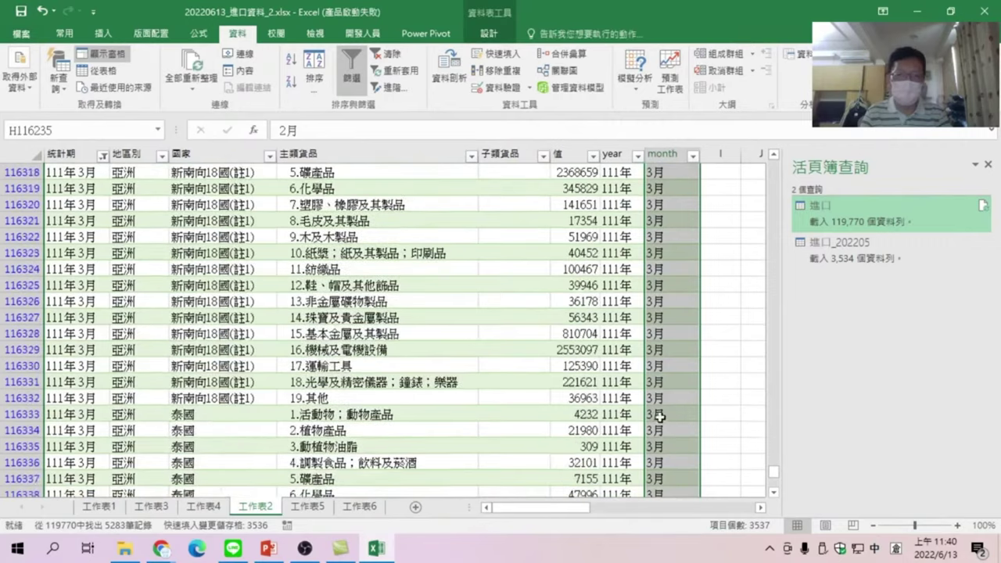
scroll(659, 416, "down", 5)
scroll(753, 366, "down", 5)
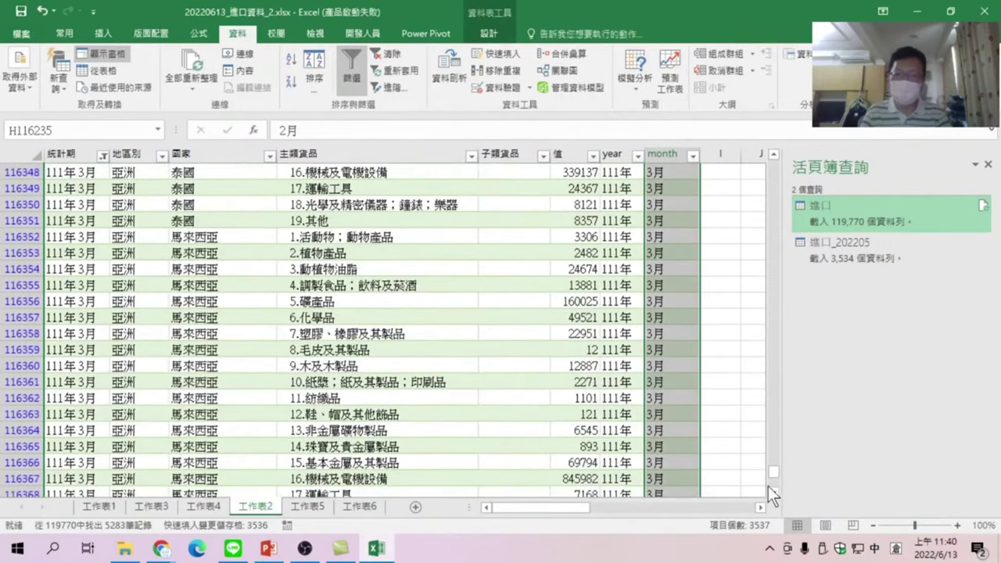
left_click_drag(770, 473, 771, 484)
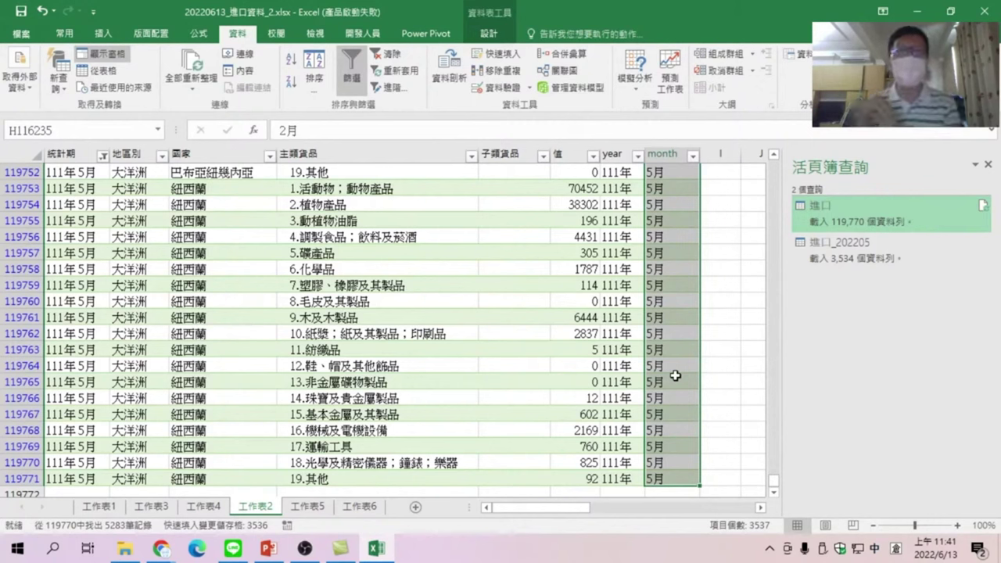
Switch to 工作表3, nudge its pivot chart right, and review the period filter without changes.
left_click(164, 506)
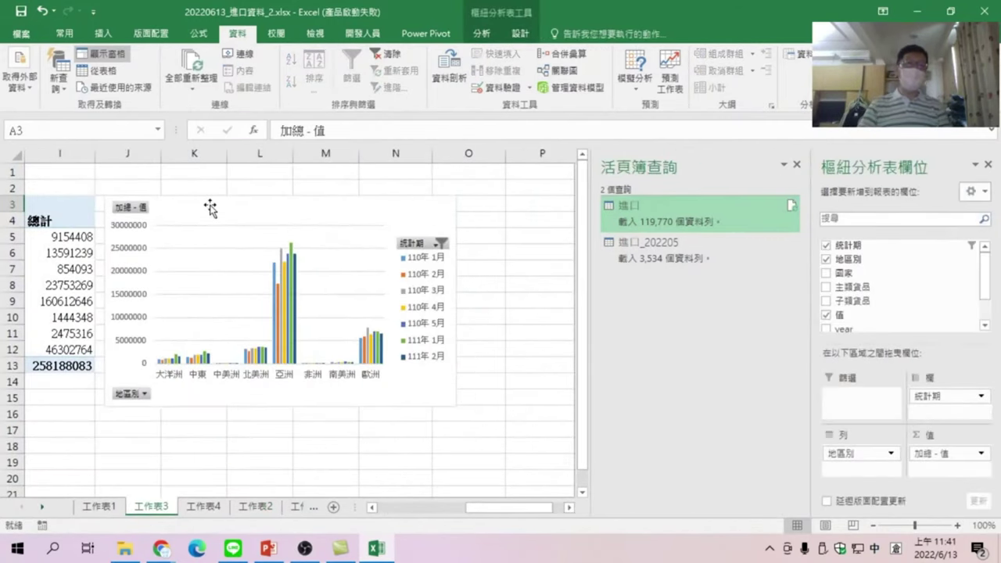
left_click_drag(210, 207, 239, 210)
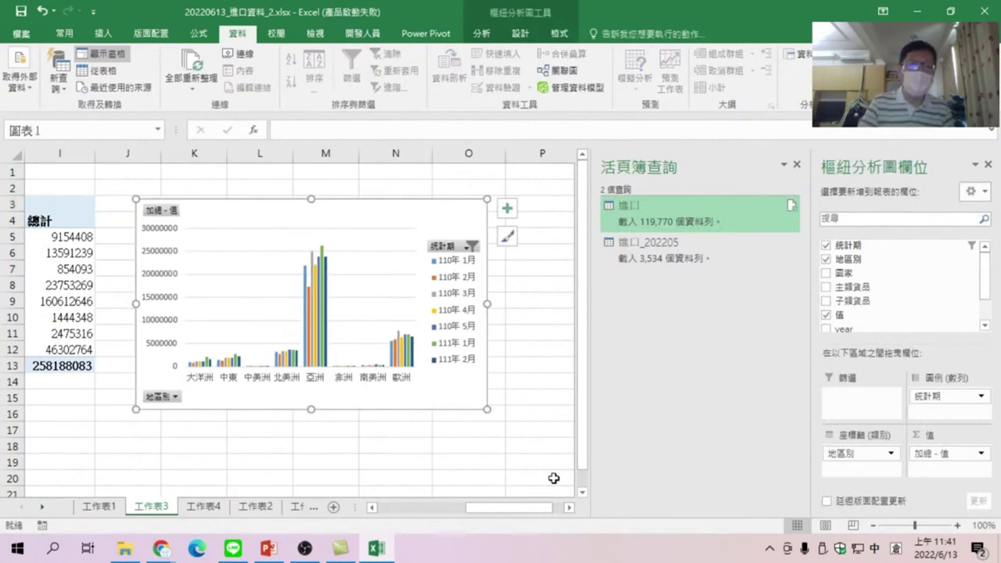
mouse_move(527, 508)
left_mouse_down()
mouse_move(416, 509)
mouse_move(430, 509)
left_mouse_up()
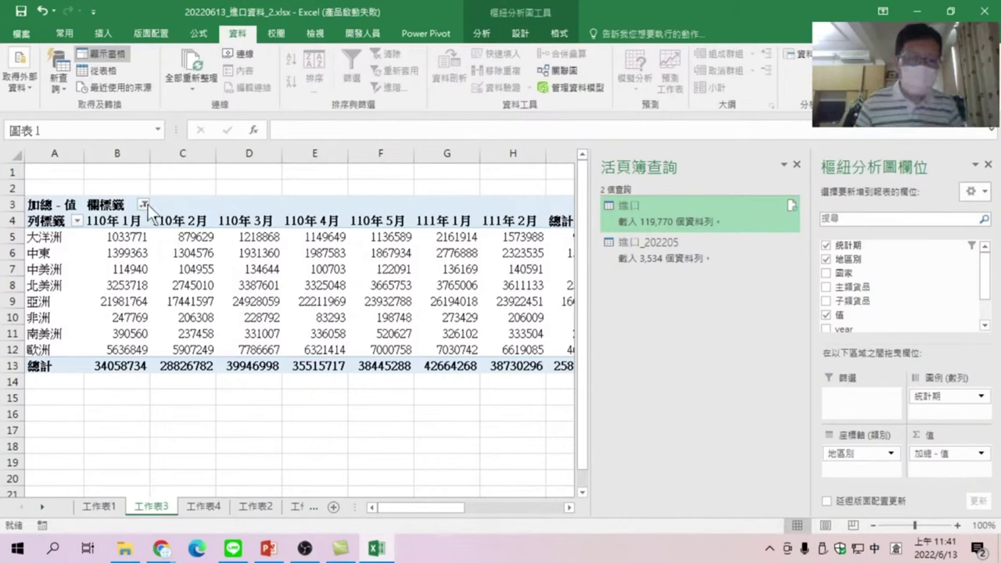
left_click(143, 204)
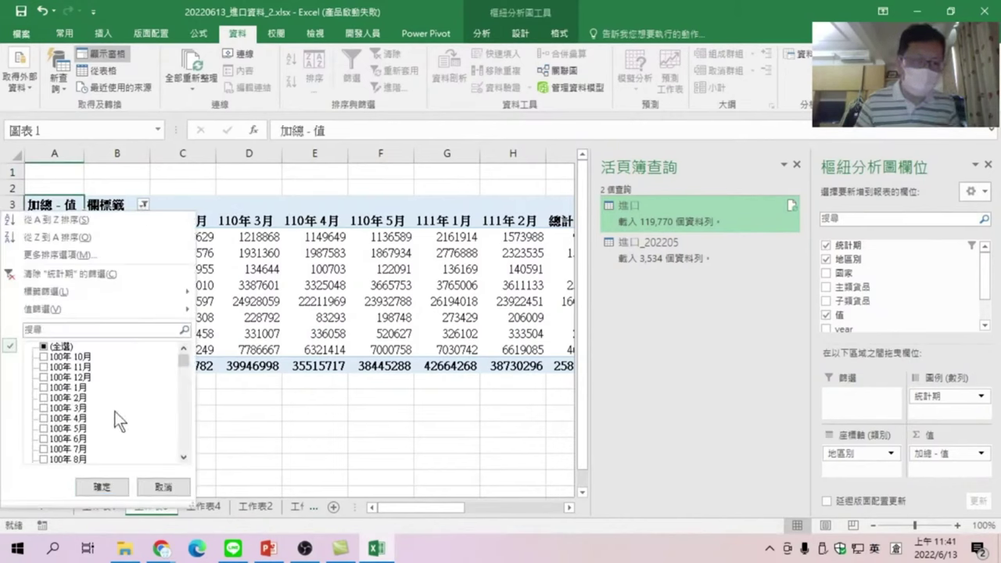
left_click_drag(185, 361, 185, 462)
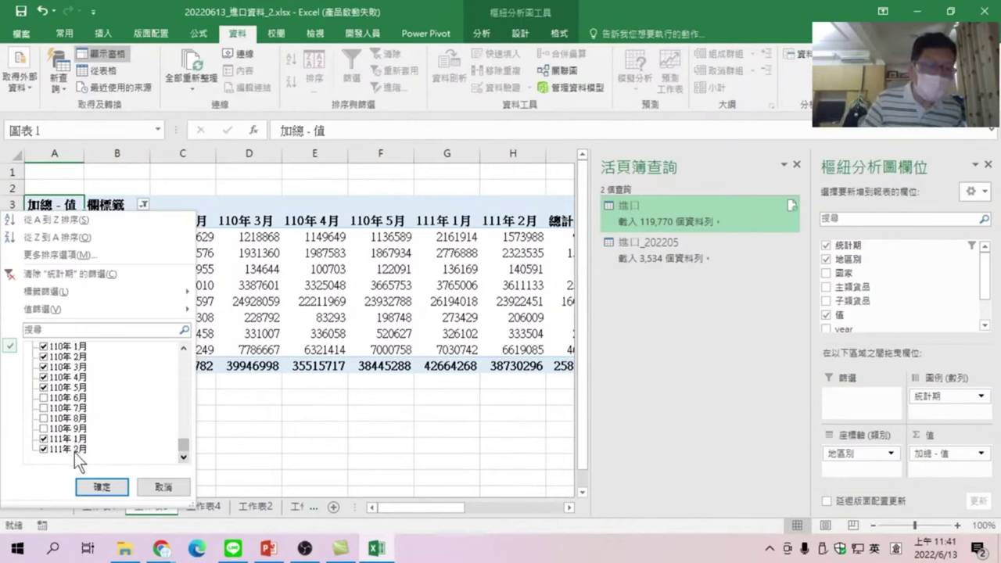
left_click(161, 489)
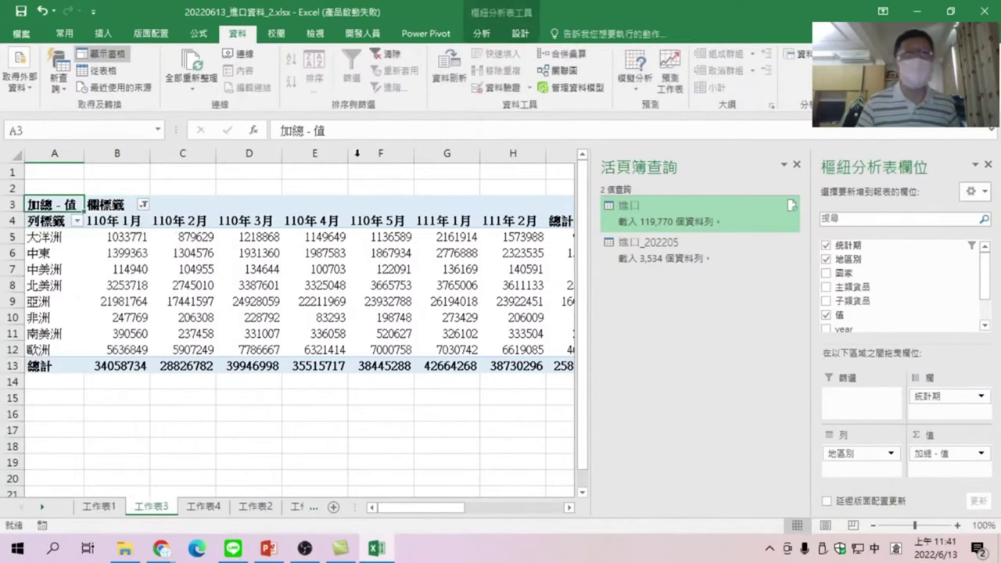
Refresh the 工作表3 pivot table and add 111年3月, 4月 and 5月 to its period filter.
left_click(484, 32)
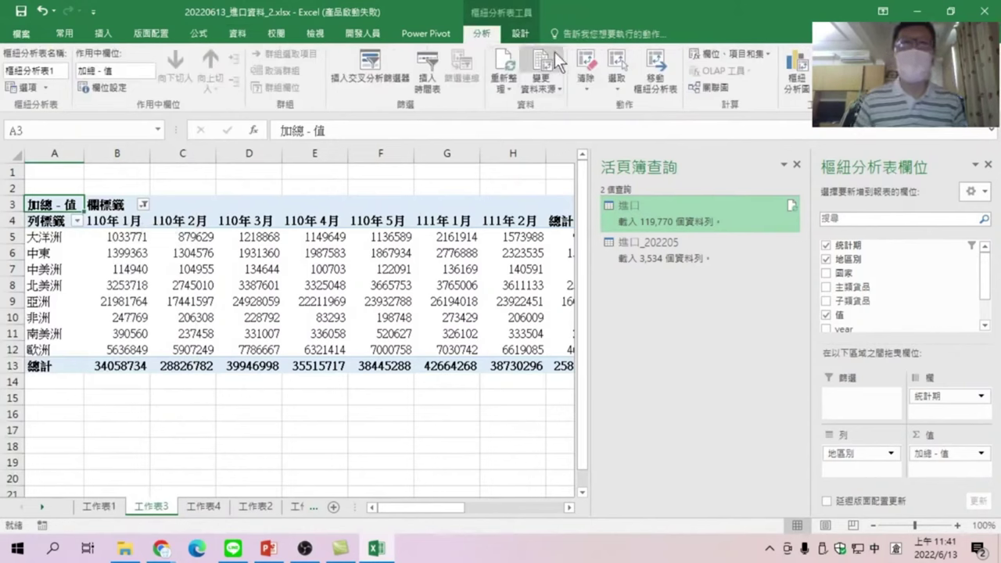
left_click(503, 61)
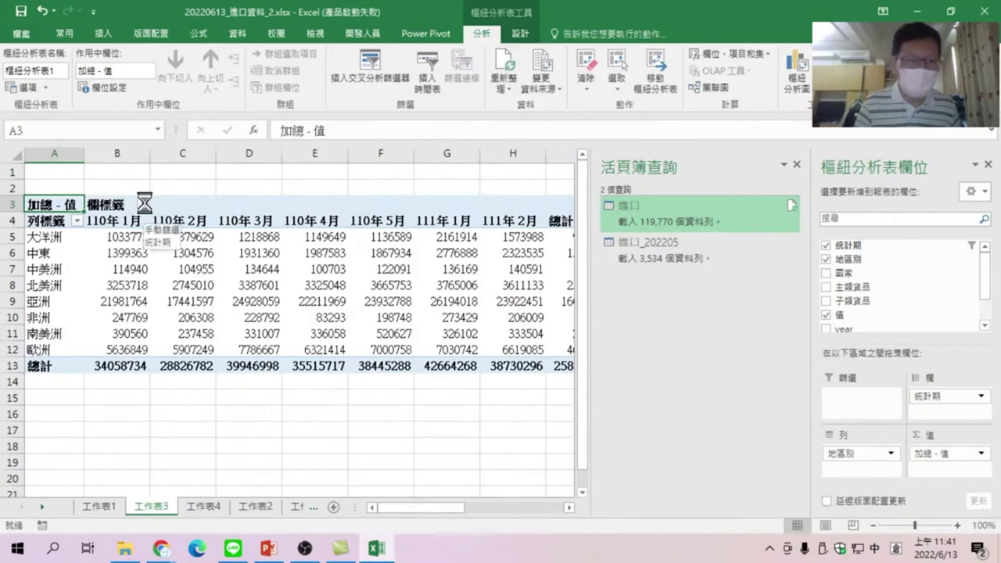
left_click(144, 204)
left_click_drag(185, 362, 182, 488)
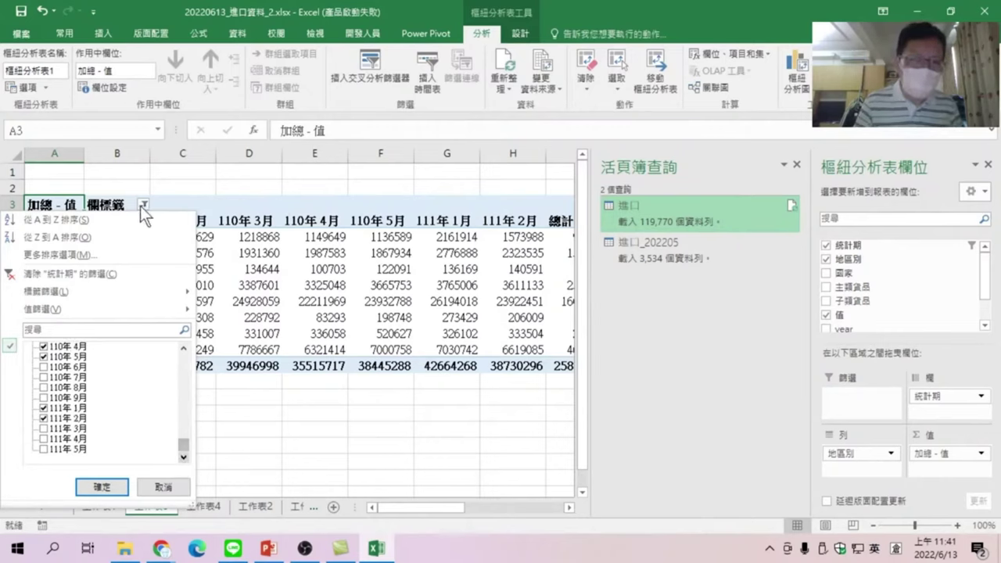
left_click(44, 428)
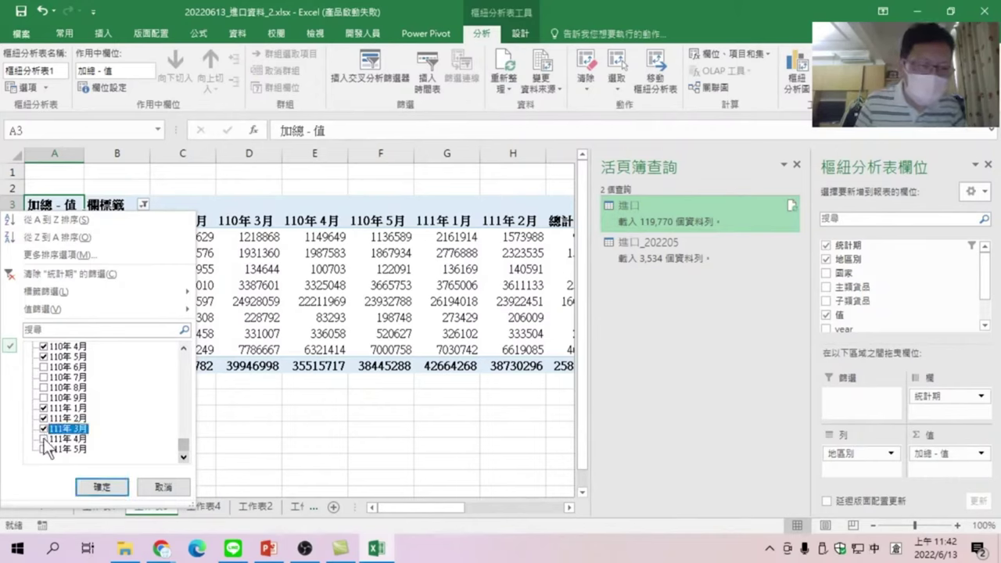
left_click(44, 449)
left_click(44, 439)
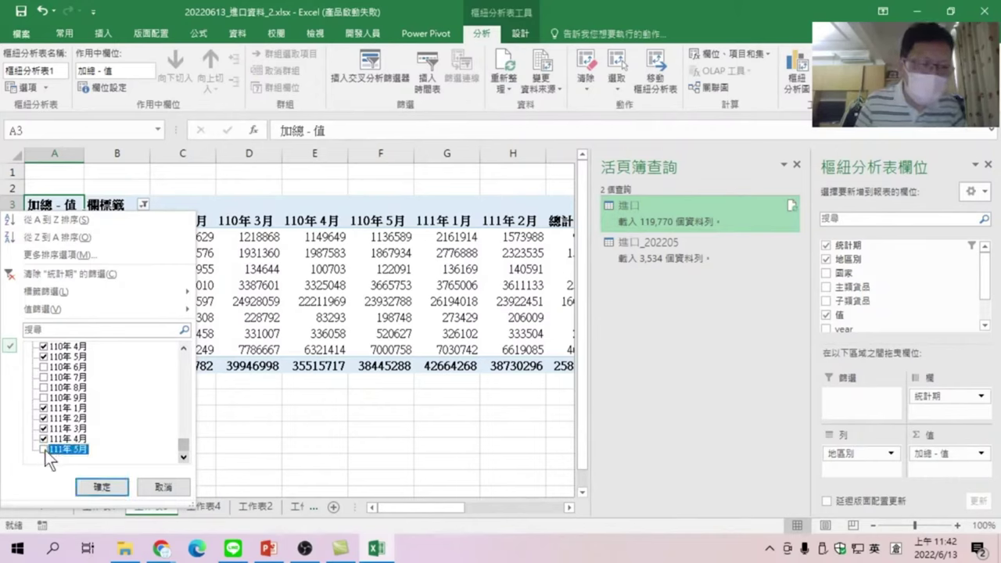
left_click(96, 487)
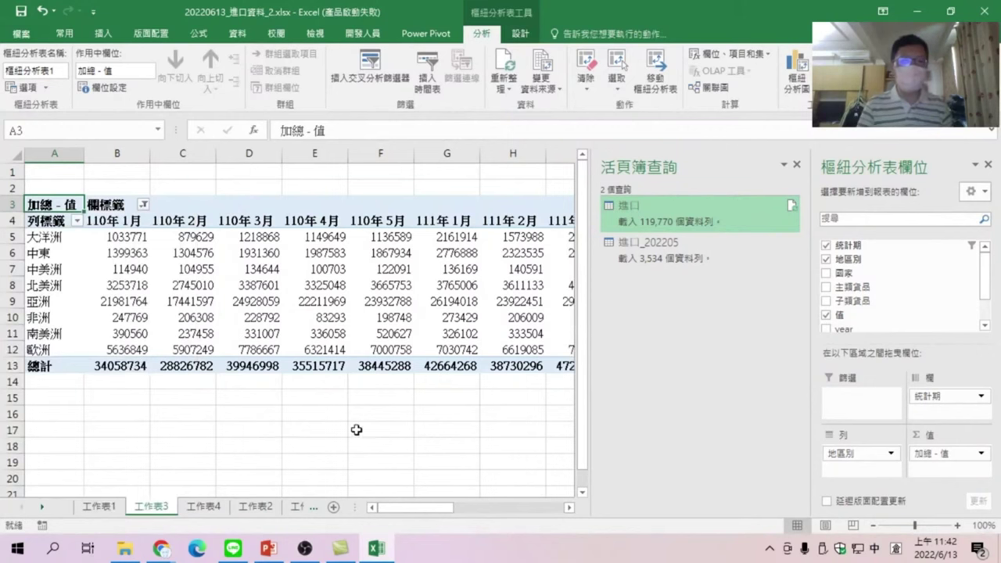
left_click_drag(412, 509, 456, 509)
left_click_drag(474, 211, 371, 315)
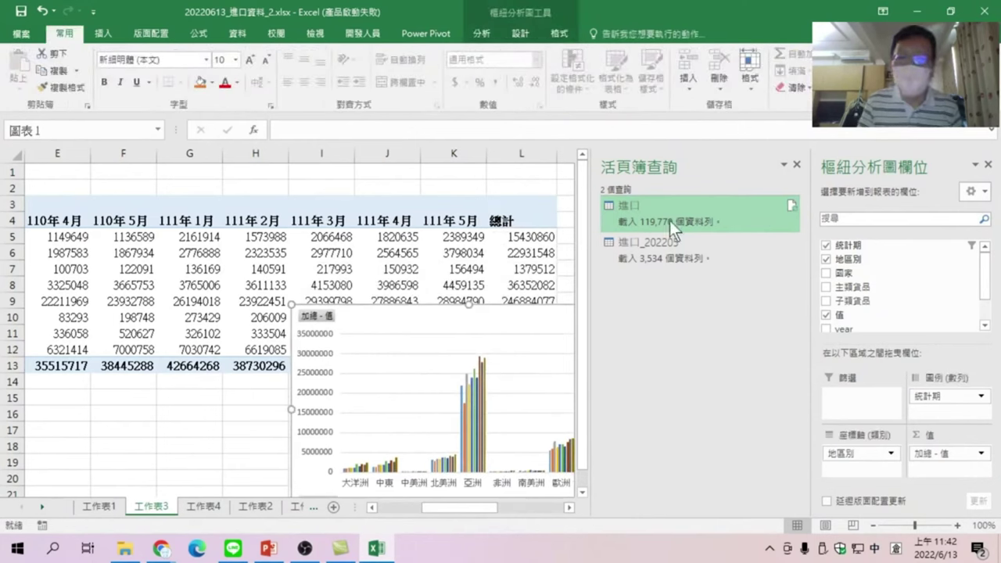
Close the Workbook Queries pane and move the column pivot chart beside the pivot table.
left_click(798, 166)
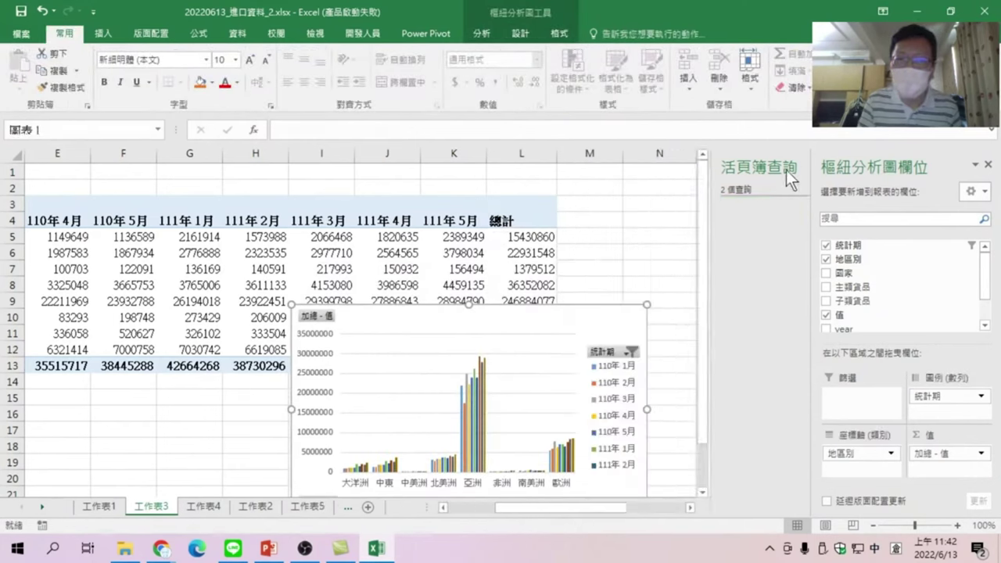
mouse_move(597, 319)
left_mouse_down()
mouse_move(677, 228)
mouse_move(694, 244)
left_mouse_up()
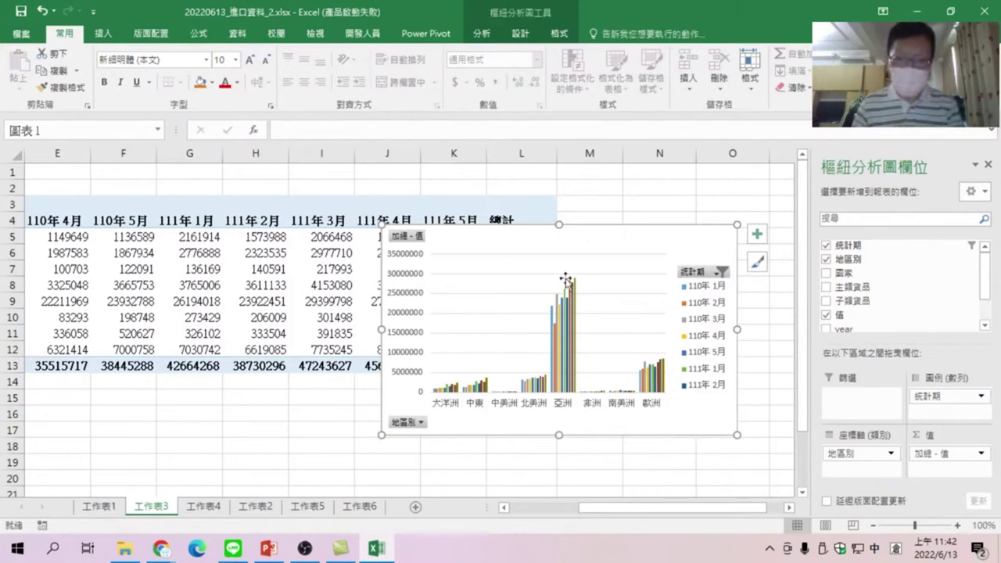
mouse_move(570, 293)
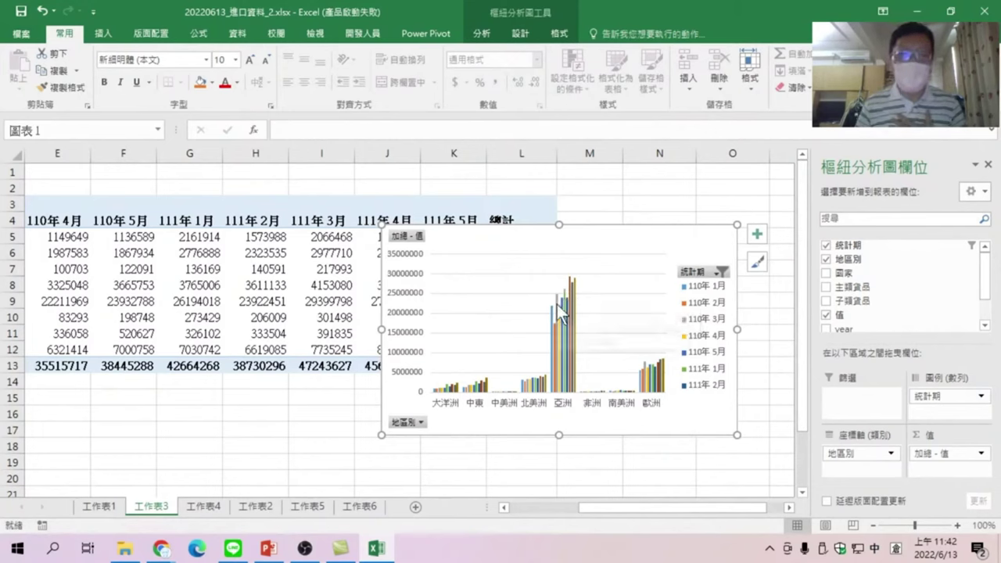
mouse_move(568, 320)
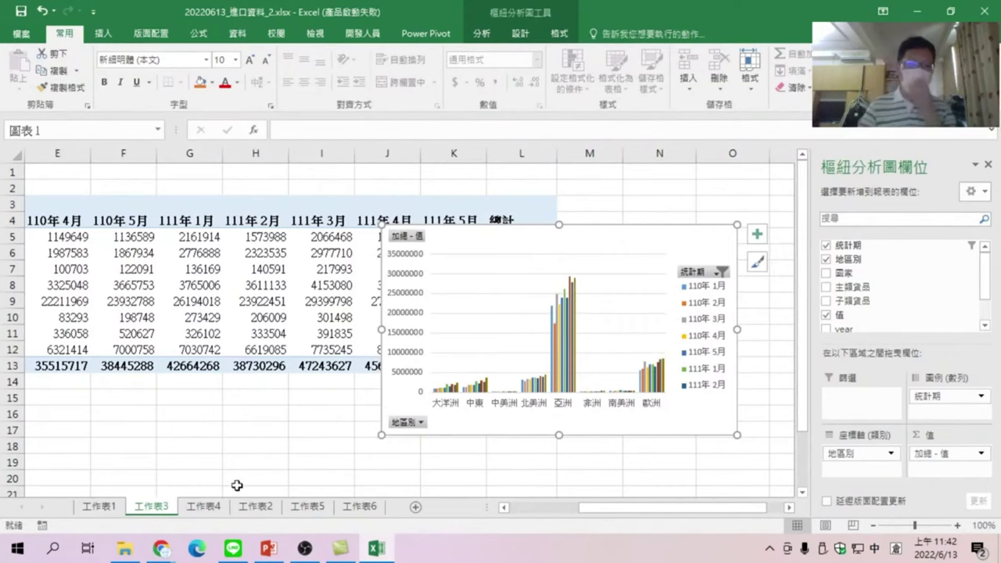
Switch to 工作表4 and nudge its yearly line pivot chart slightly down.
left_click(212, 507)
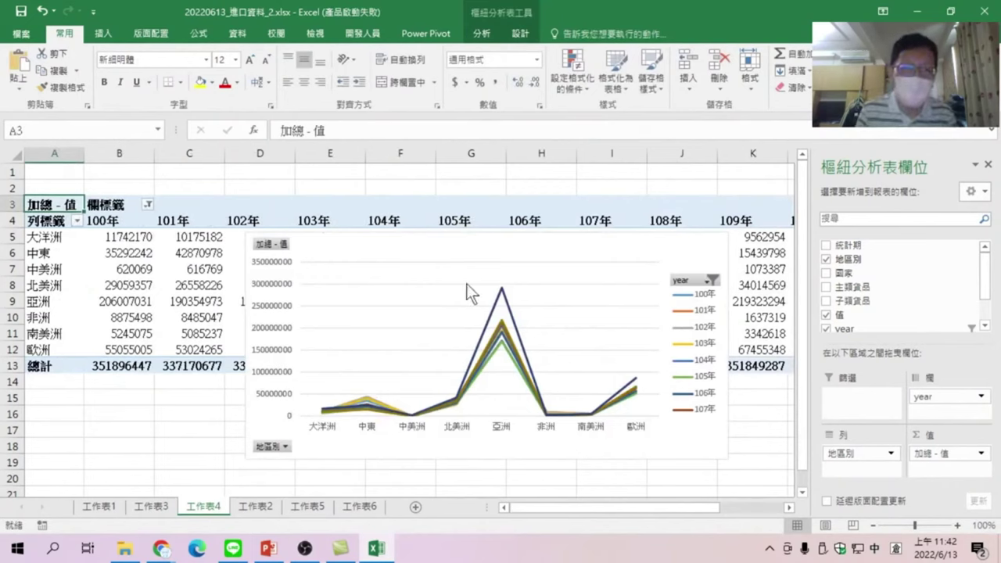
left_click_drag(701, 437, 697, 455)
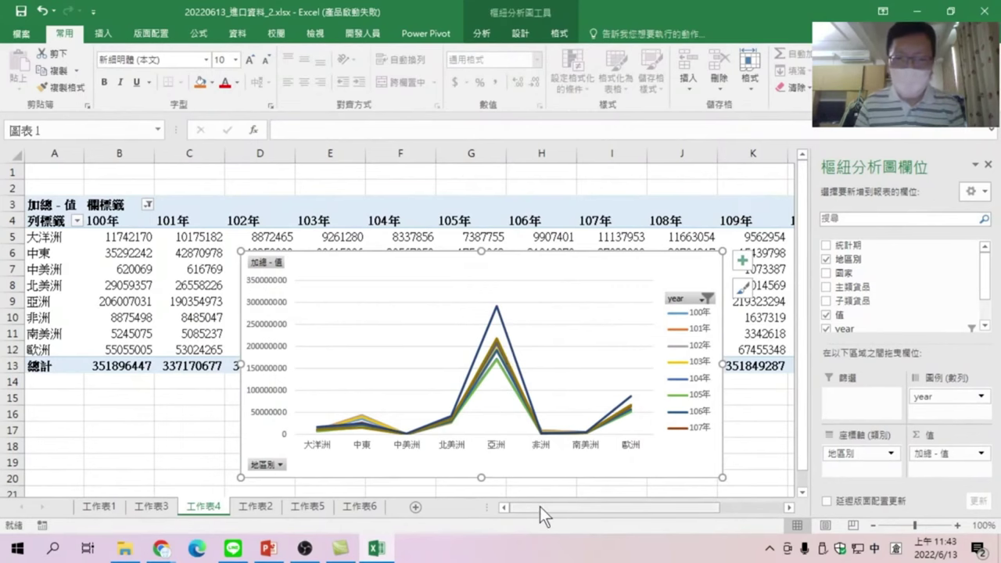
left_click_drag(539, 506, 642, 505)
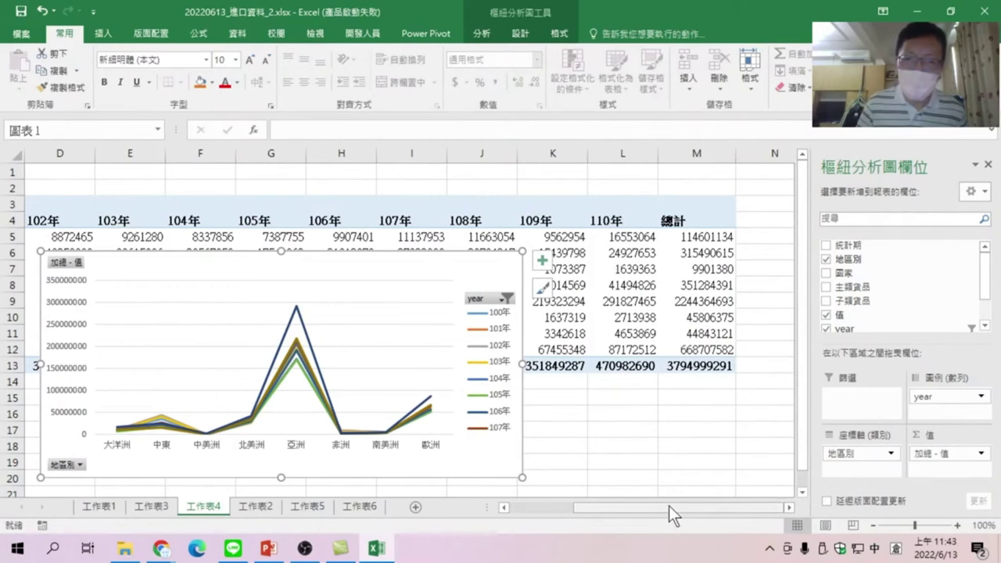
left_click_drag(668, 505, 575, 511)
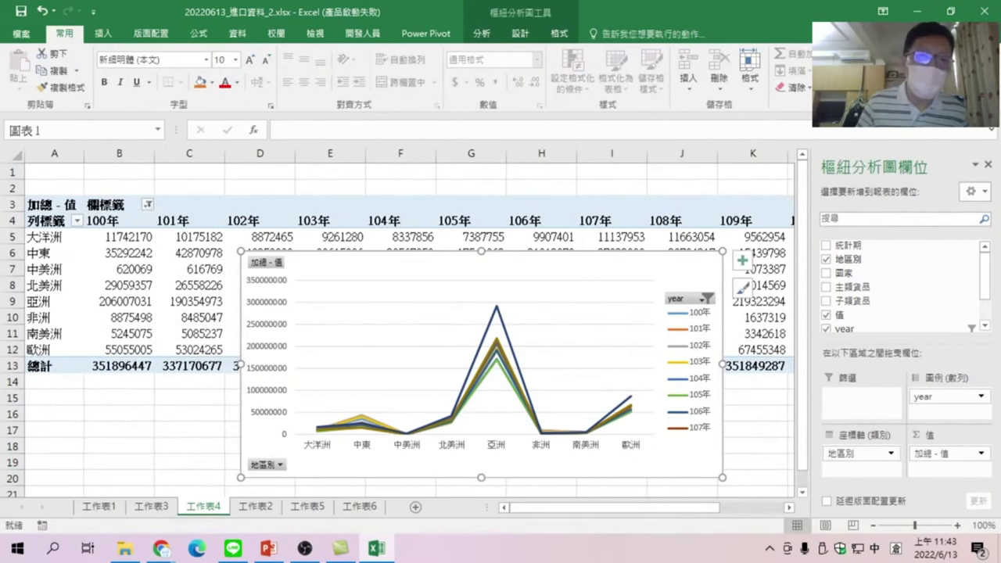
Apply the year filter with 111年 included, then select the 大洋洲 111年 value in M5.
left_click(147, 204)
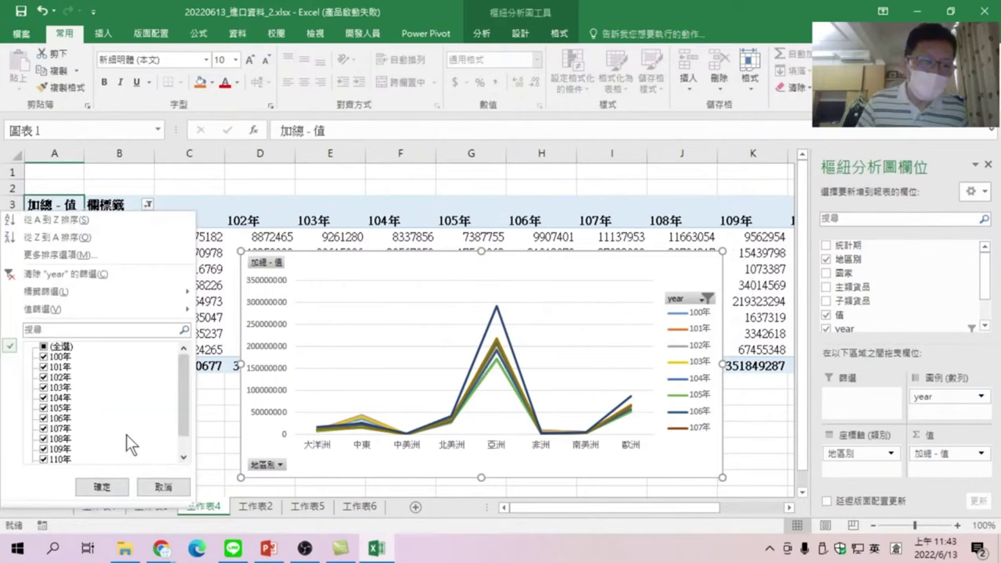
scroll(189, 416, "down", 1)
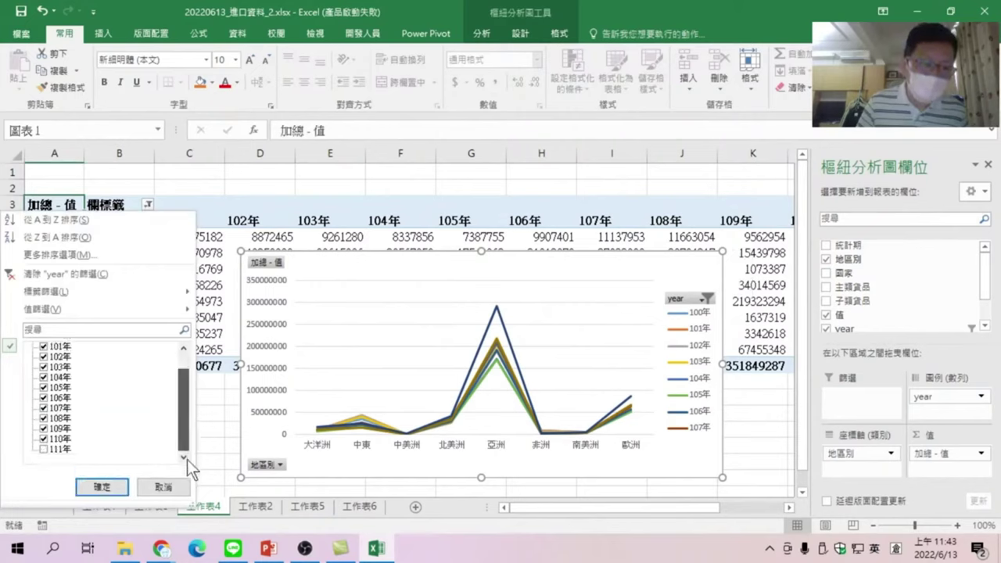
left_click(102, 487)
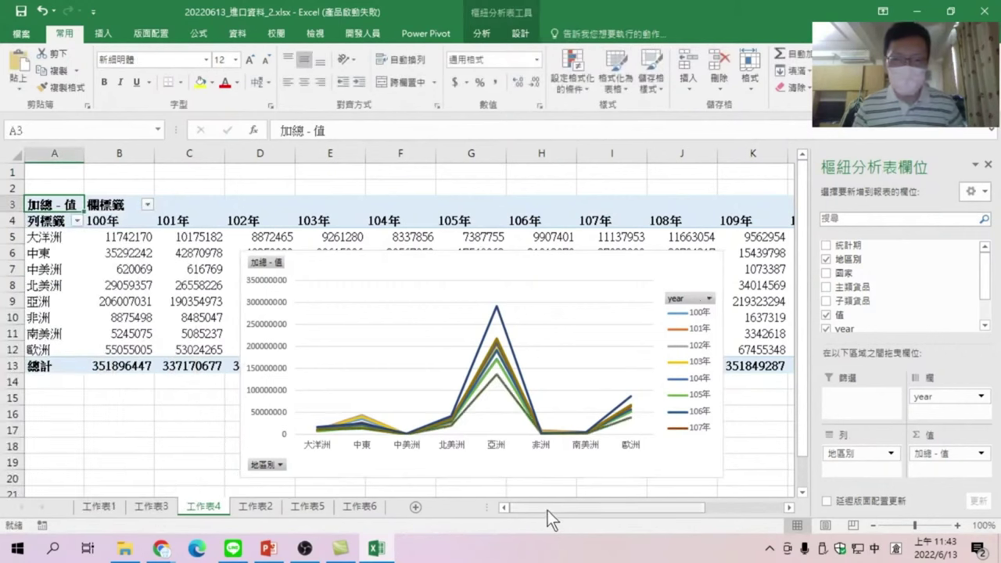
left_click_drag(548, 510, 659, 511)
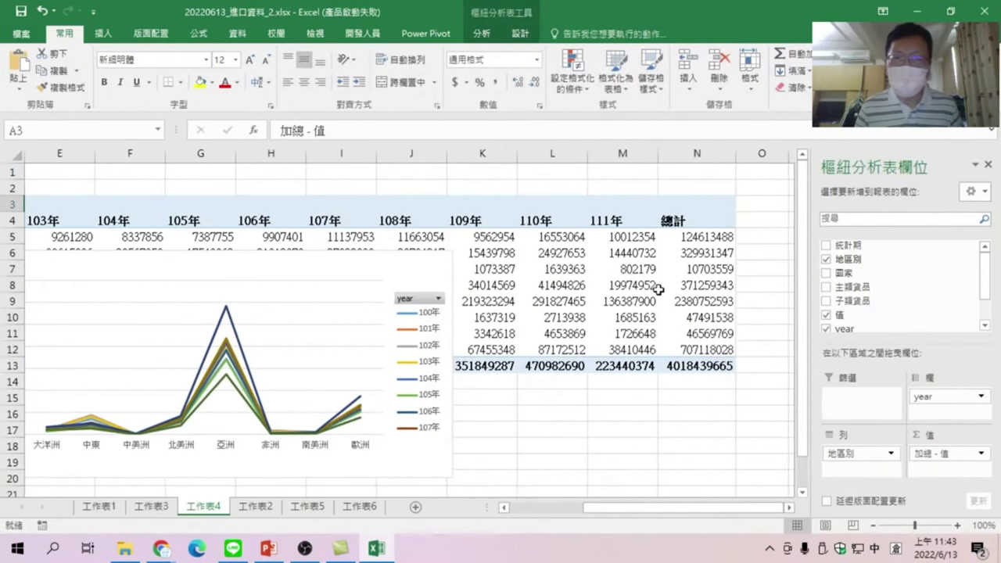
mouse_move(628, 236)
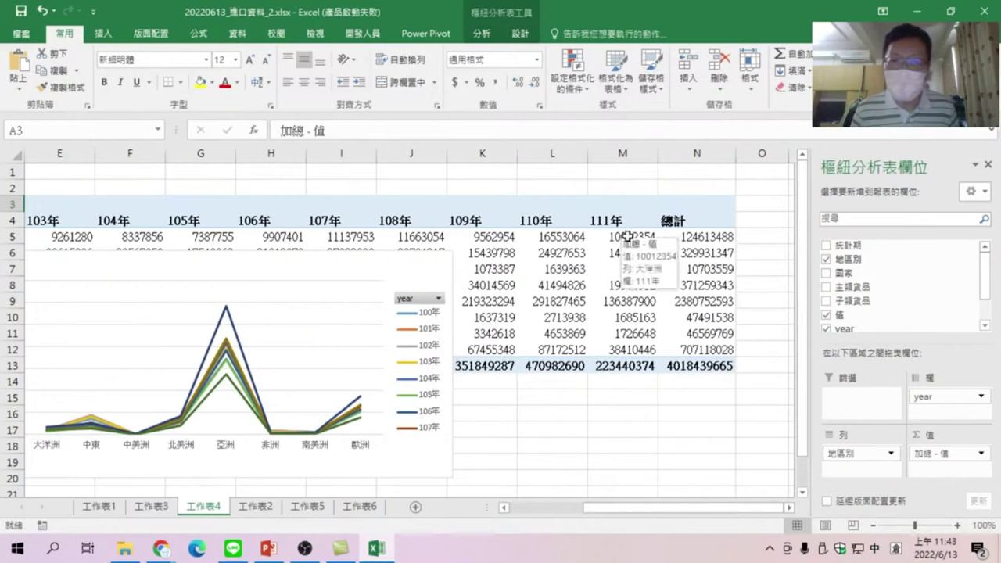
left_click(627, 240)
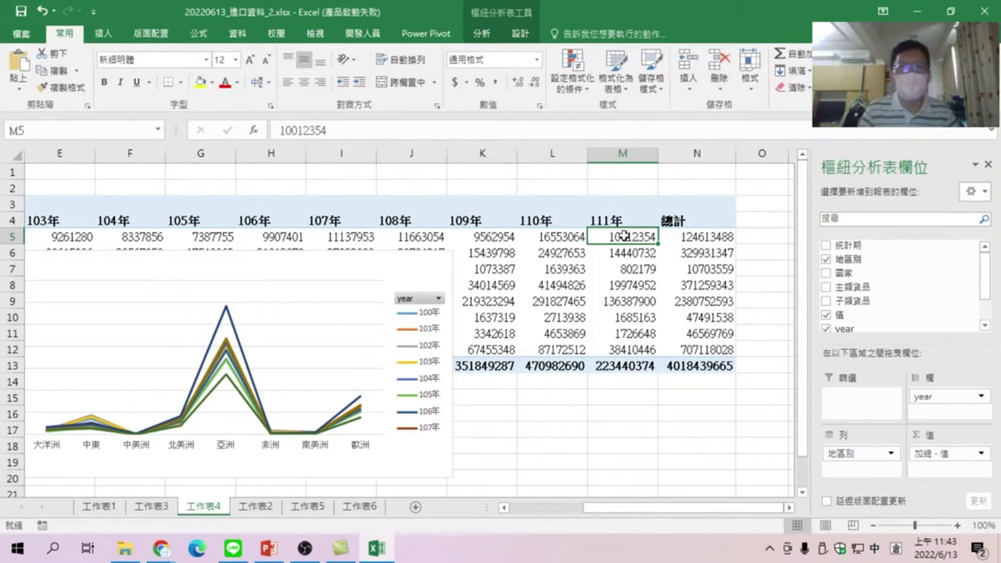
left_click_drag(630, 509, 595, 507)
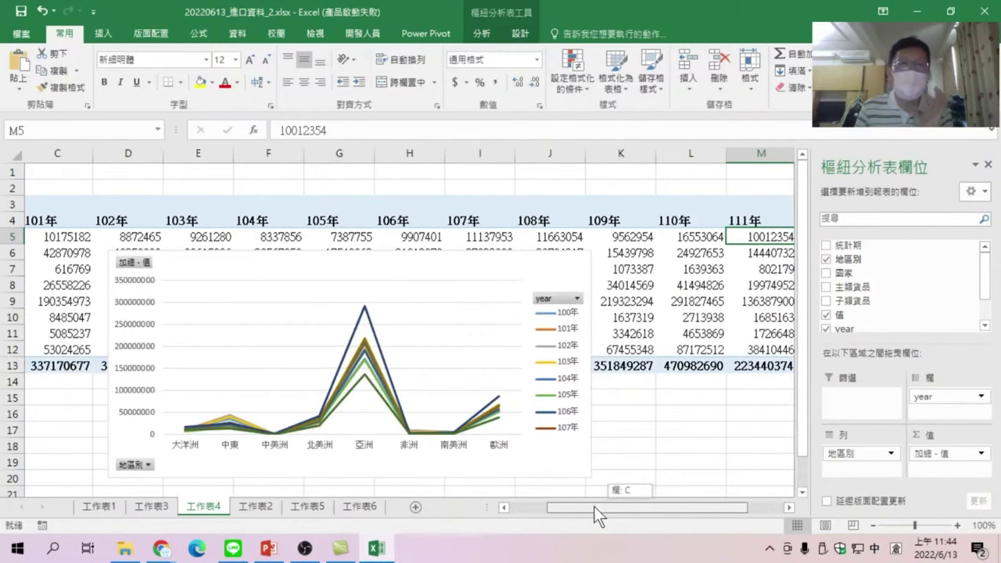
Refresh the yearly pivot table so its line chart gains the 111年 series.
left_click_drag(594, 507, 549, 508)
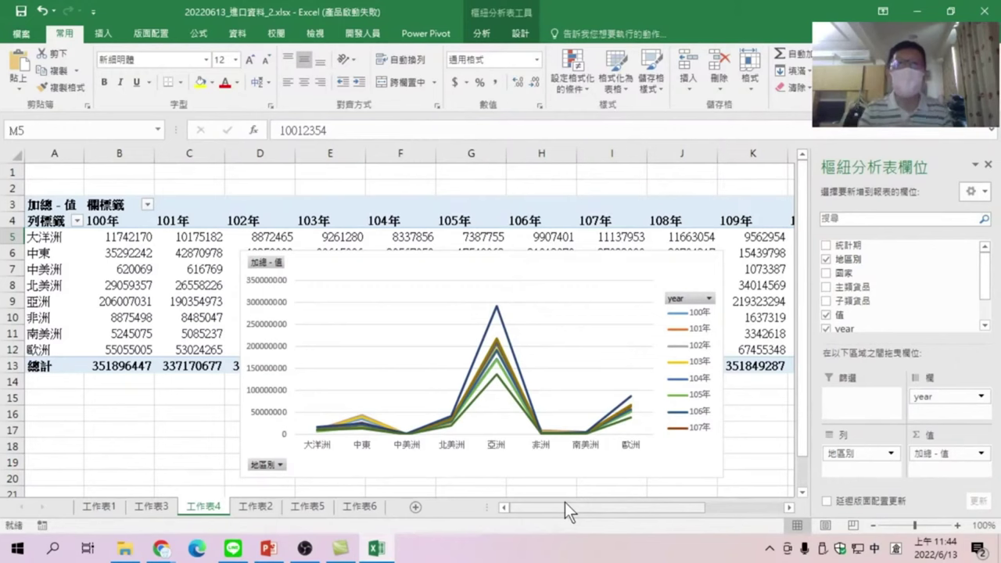
left_click(488, 36)
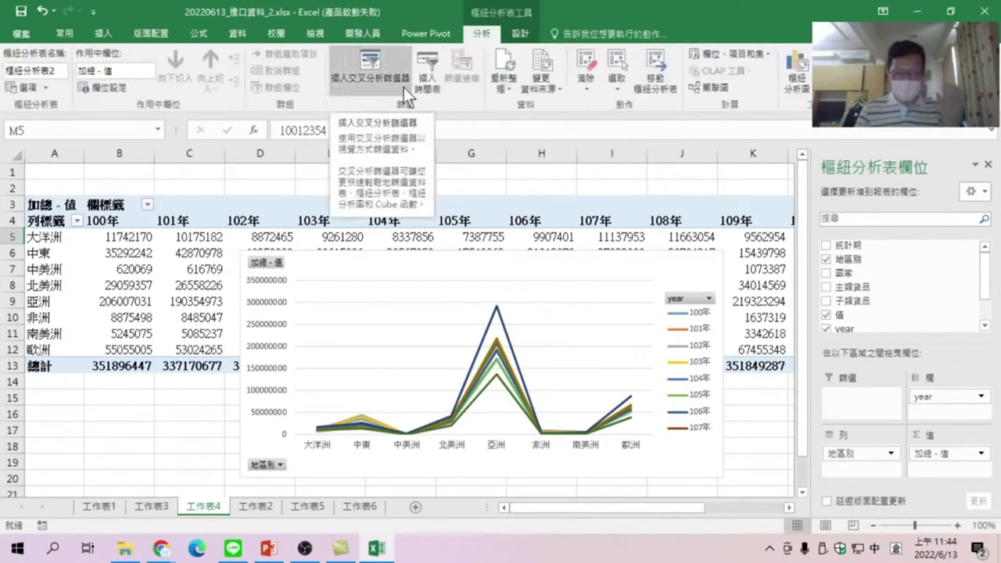
left_click(503, 63)
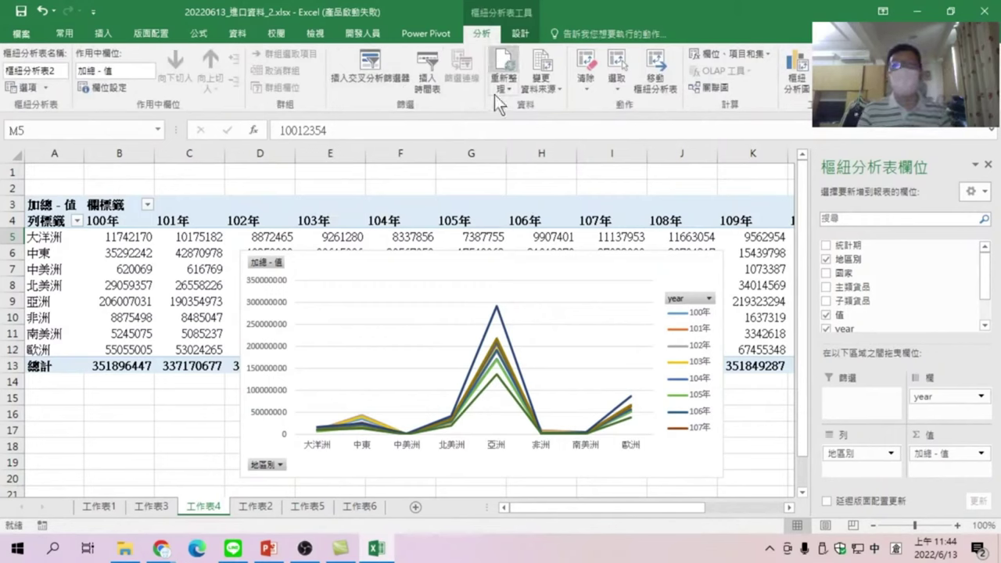
mouse_move(516, 409)
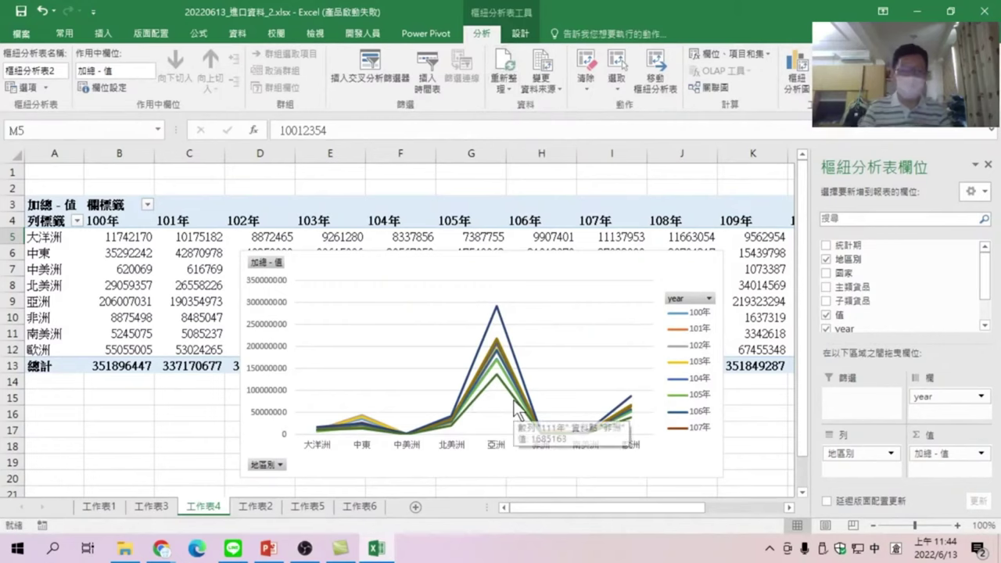